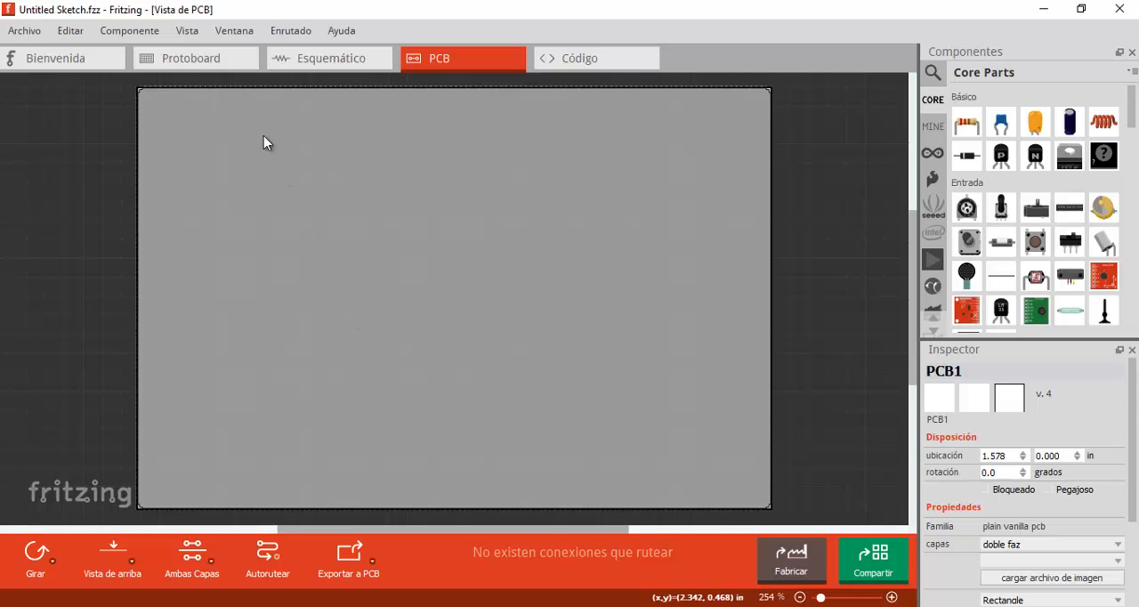
# - Switch the sketch to the breadboard view
pyautogui.click(218, 60)
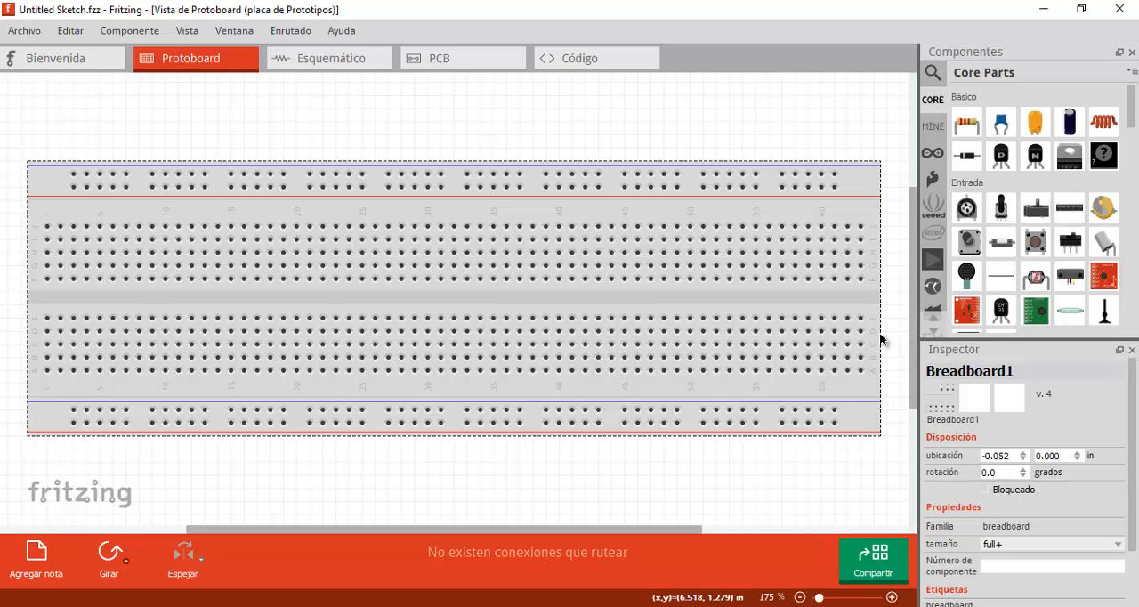
# - Switch to the browser and examine the image results for 5 V fixed power supply circuits and PCBs as a reference
pyautogui.click(643, 606)
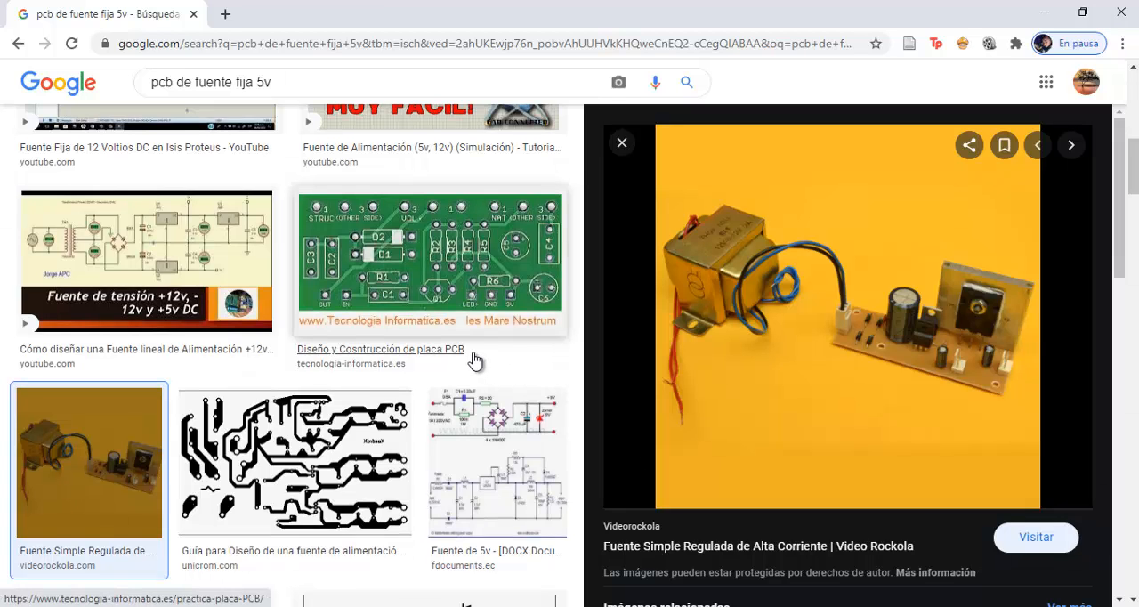
pyautogui.scroll(2, 473, 360)
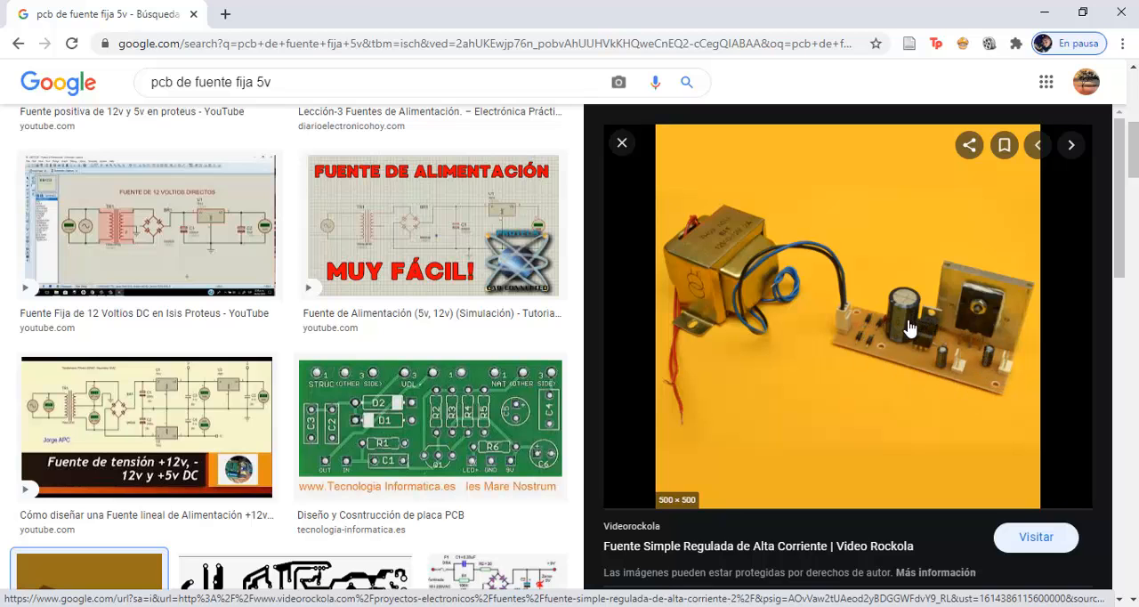
pyautogui.scroll(4, 524, 349)
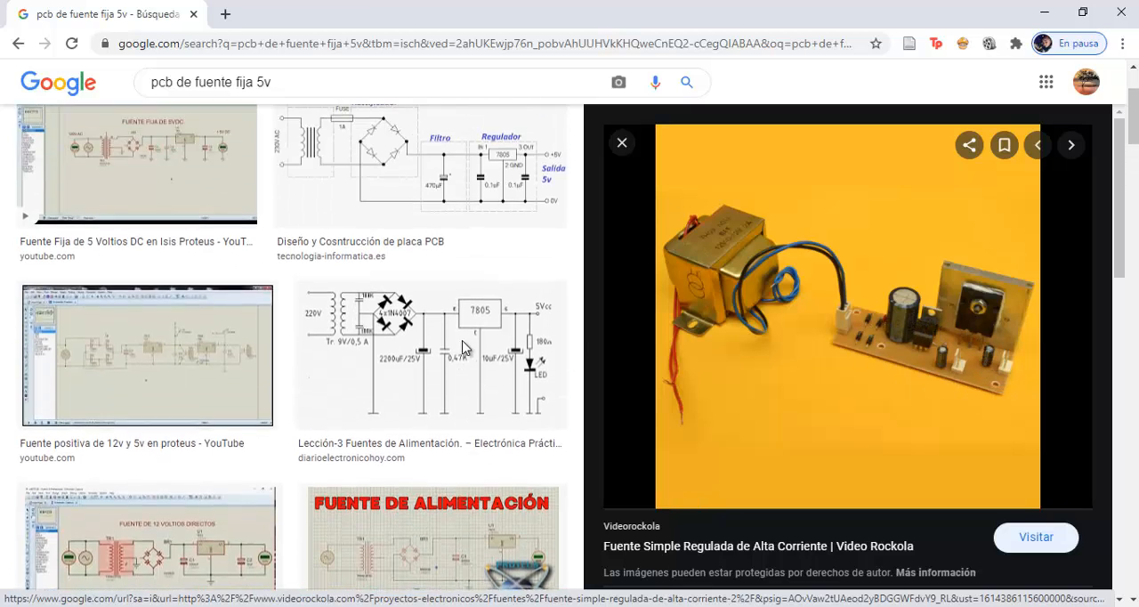
pyautogui.scroll(-1, 463, 347)
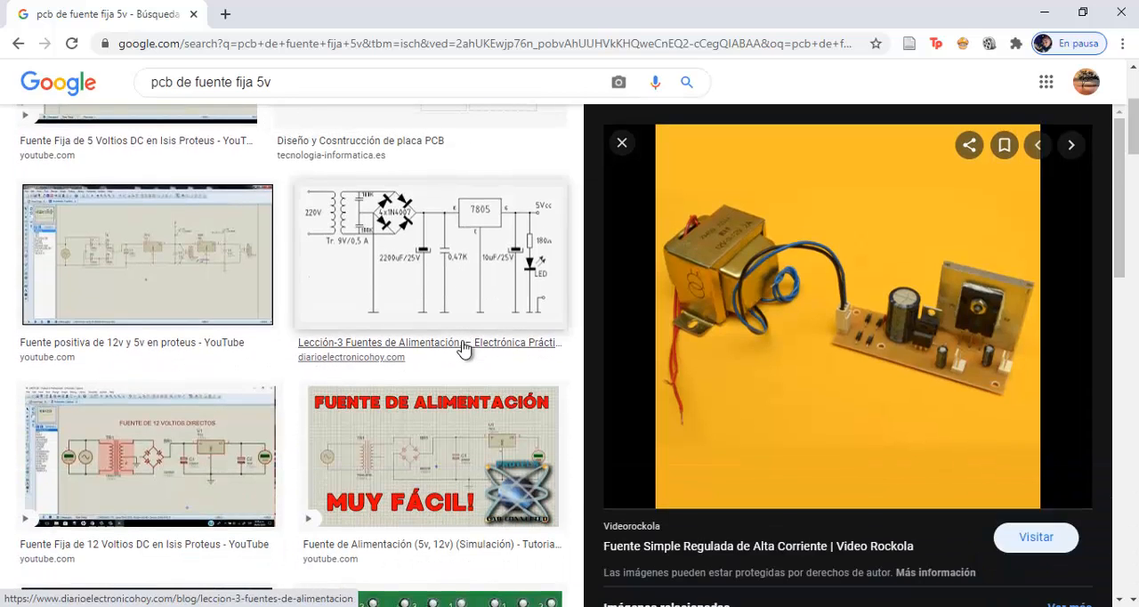
pyautogui.scroll(-4, 463, 347)
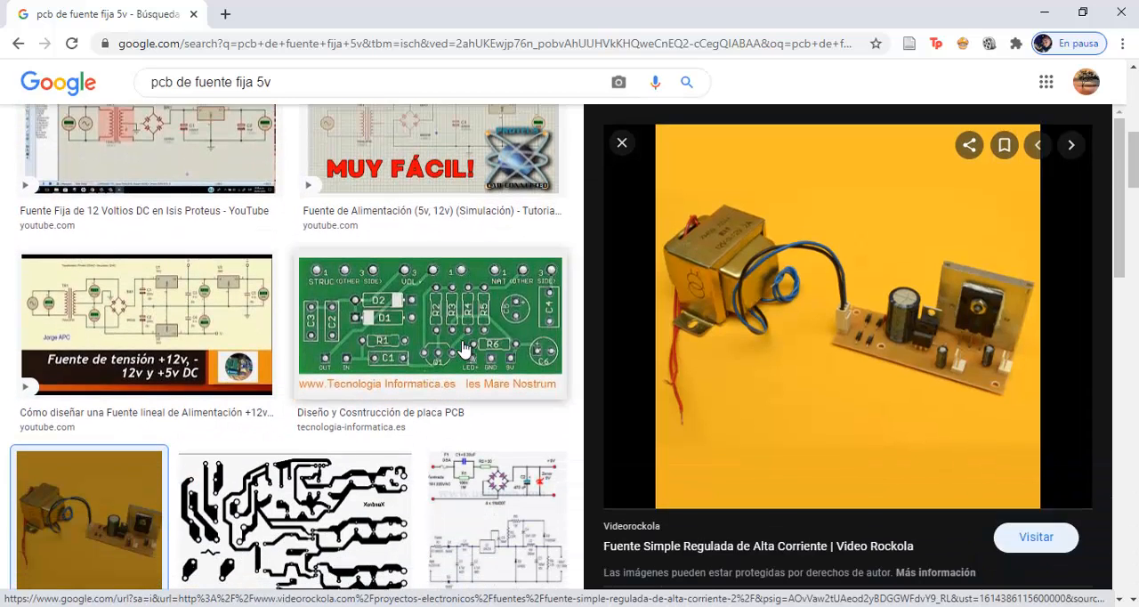
pyautogui.scroll(-2, 463, 347)
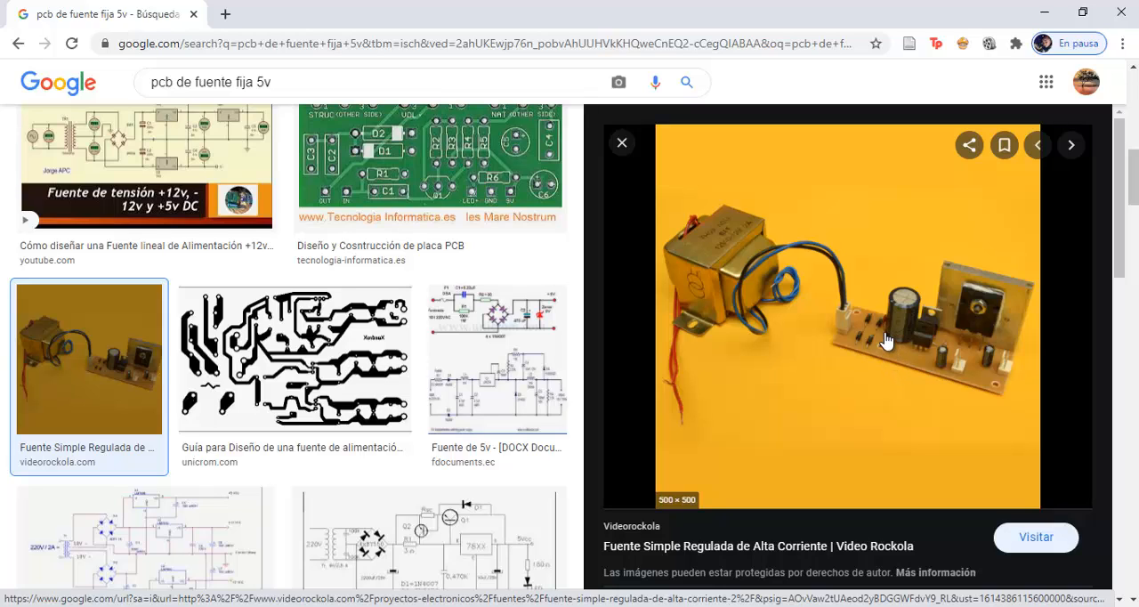
pyautogui.scroll(1, 527, 216)
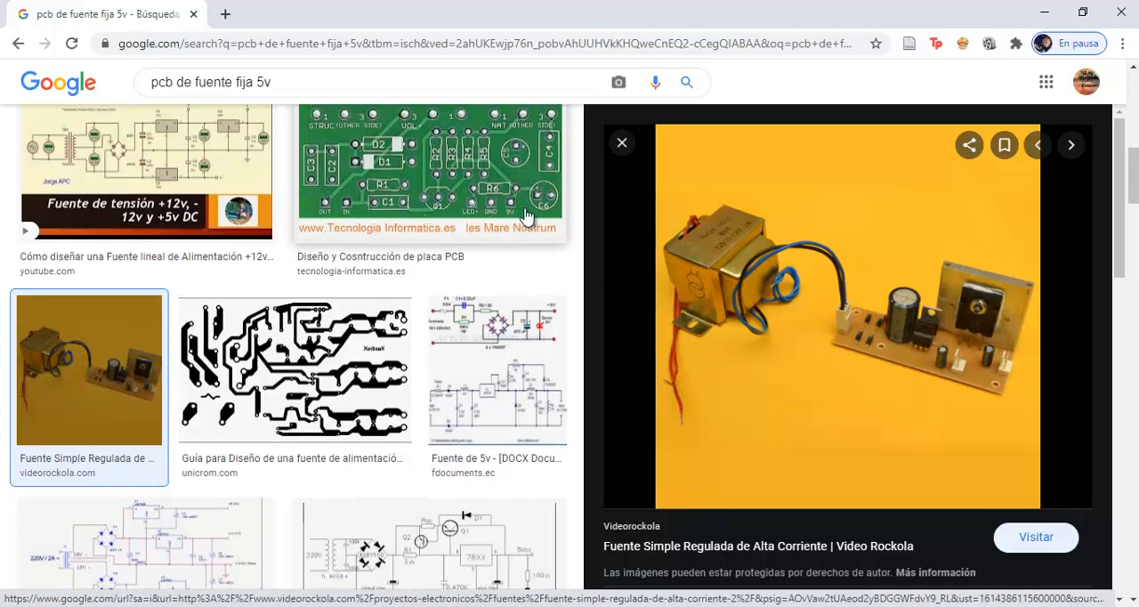
pyautogui.scroll(1, 527, 216)
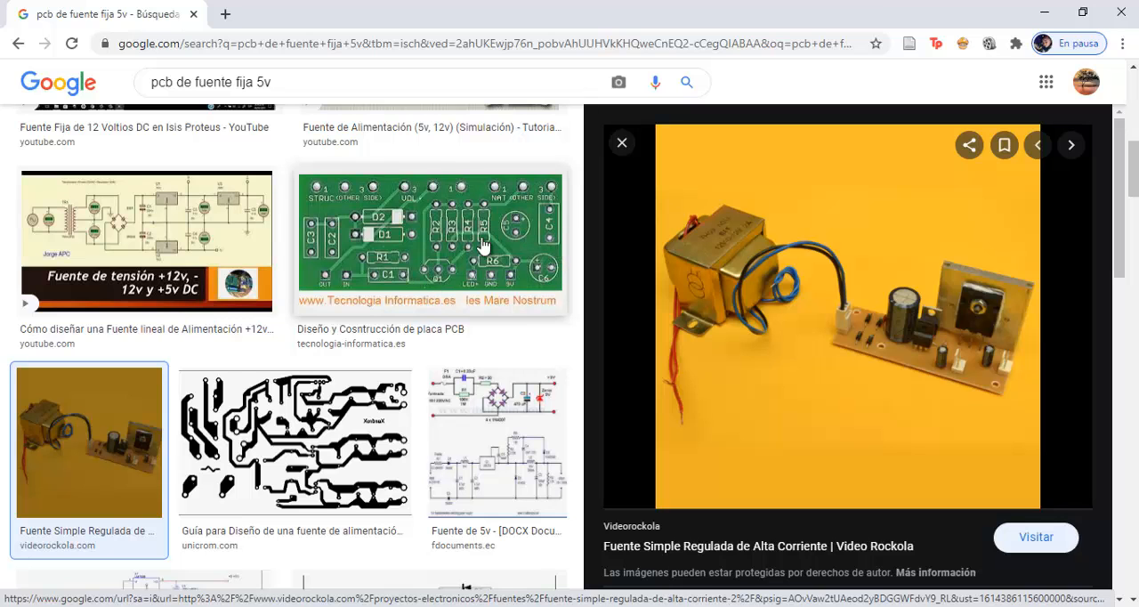
pyautogui.scroll(-7, 521, 256)
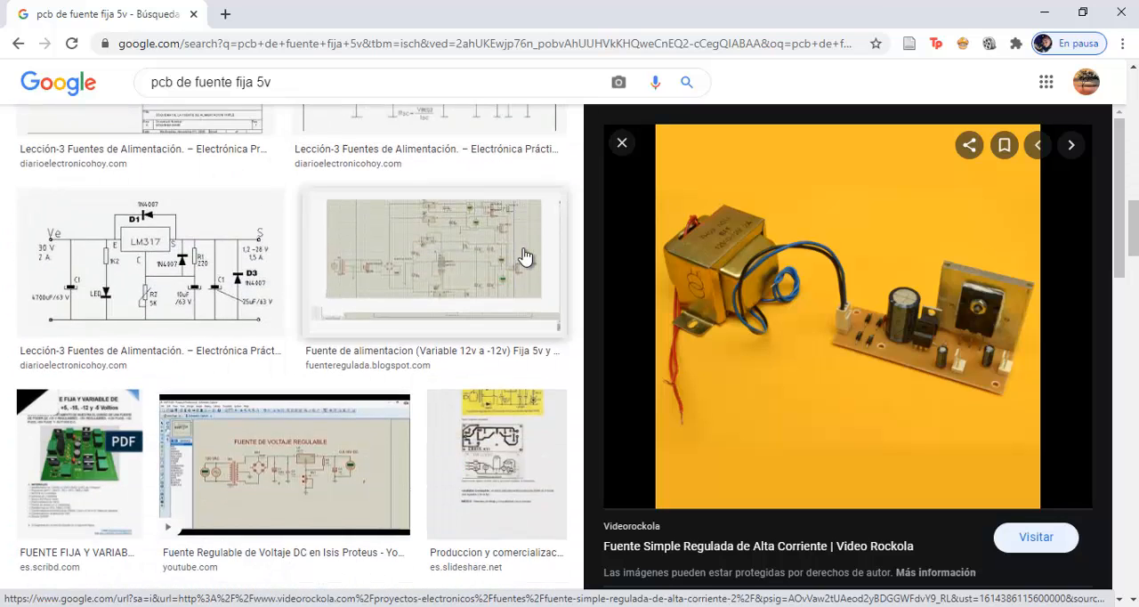
pyautogui.scroll(-3, 522, 255)
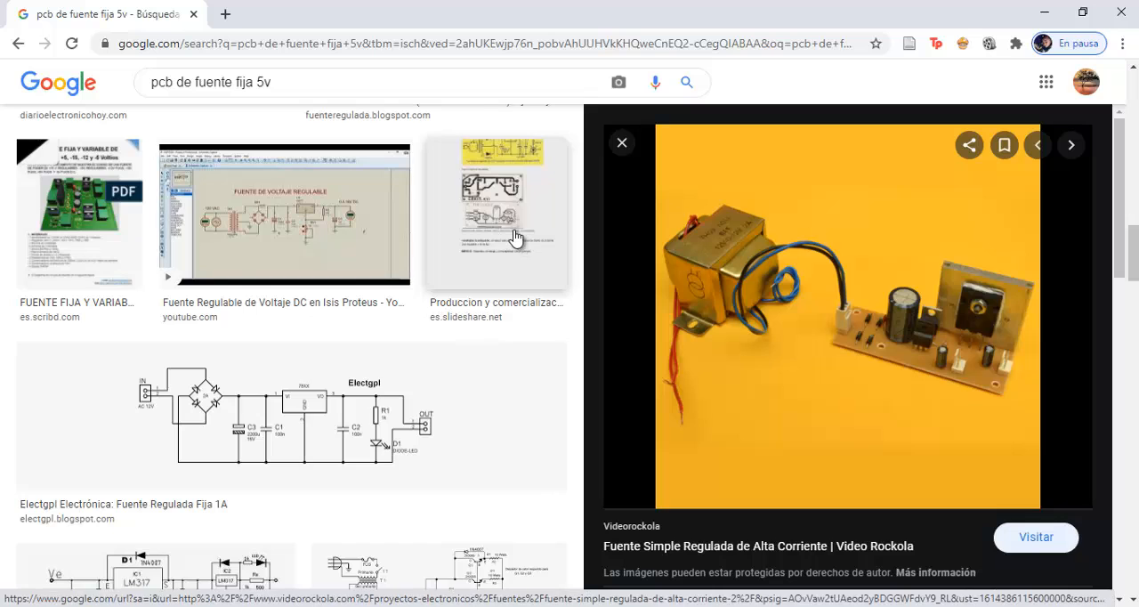
pyautogui.scroll(8, 516, 239)
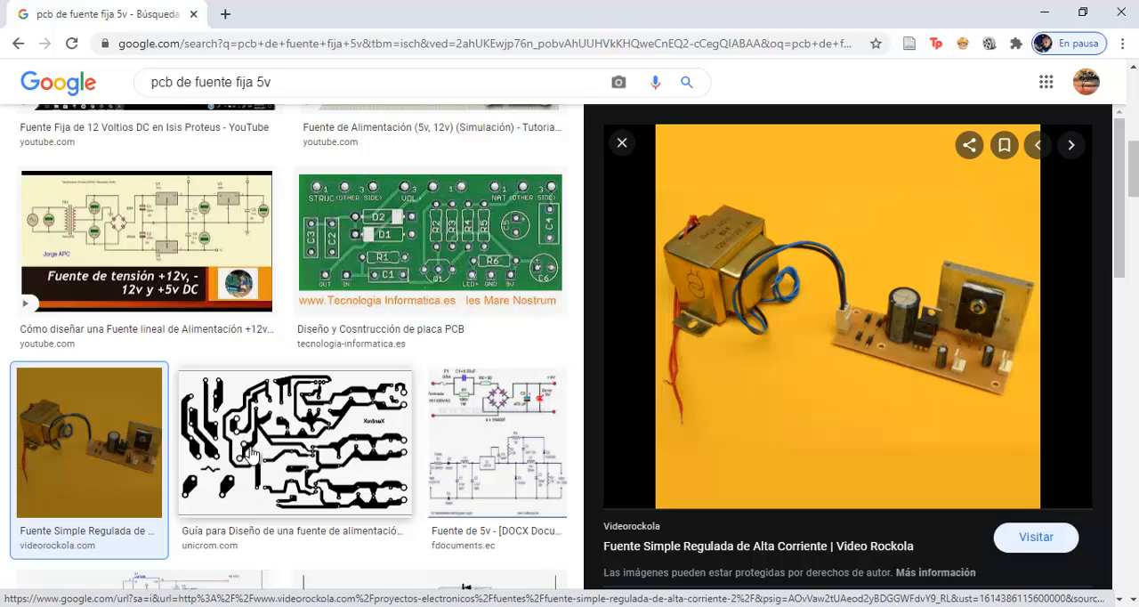
pyautogui.scroll(6, 245, 445)
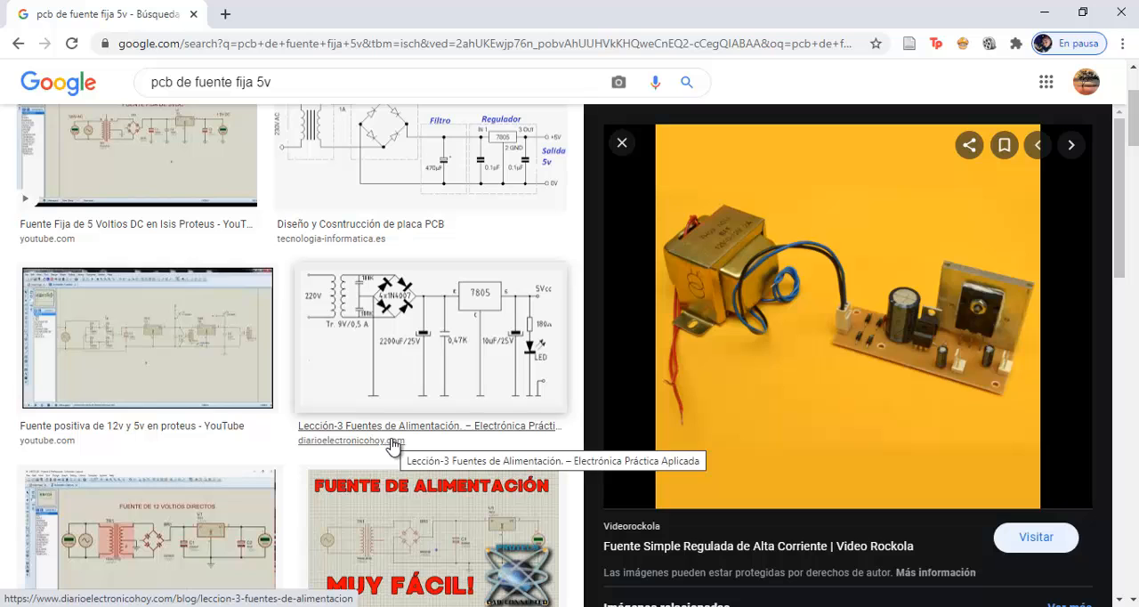
pyautogui.scroll(-2, 394, 426)
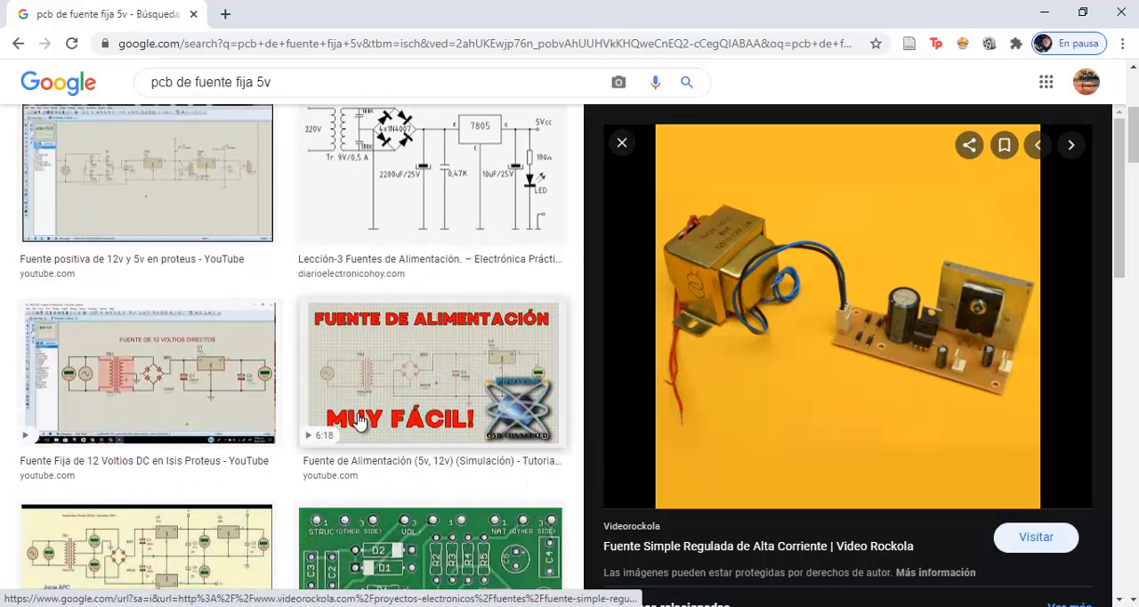
pyautogui.scroll(-4, 265, 428)
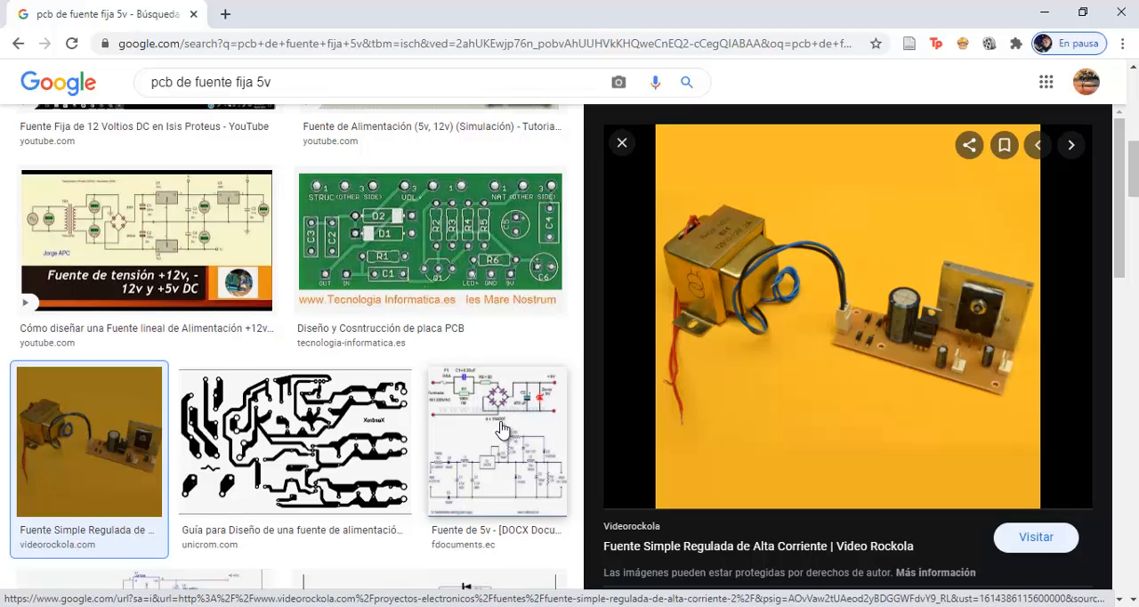
pyautogui.scroll(-1, 498, 427)
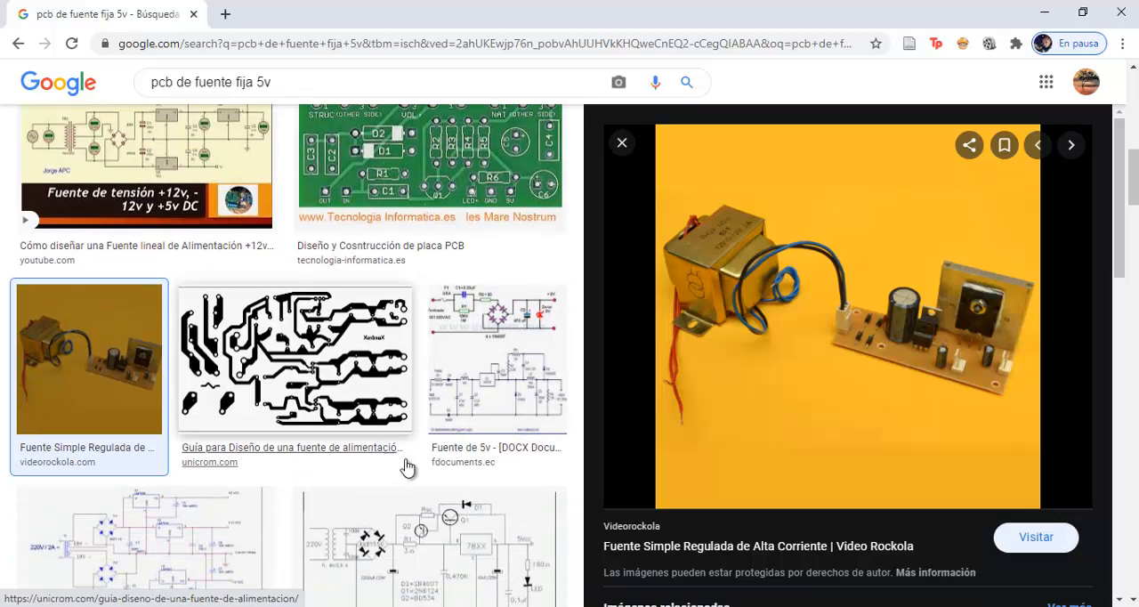
pyautogui.scroll(1, 531, 387)
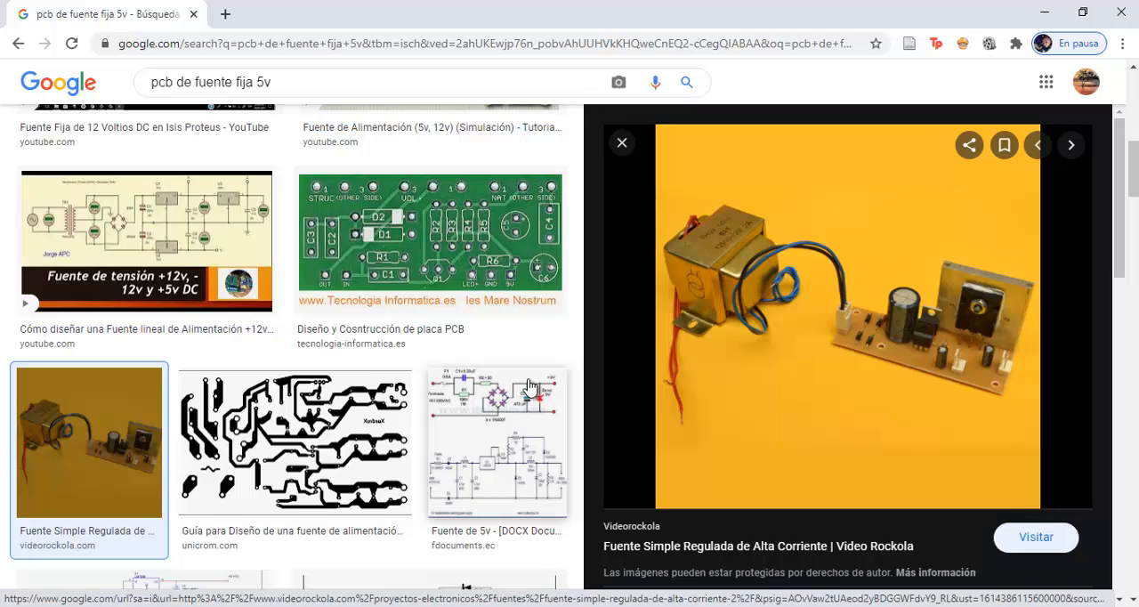
pyautogui.scroll(5, 495, 378)
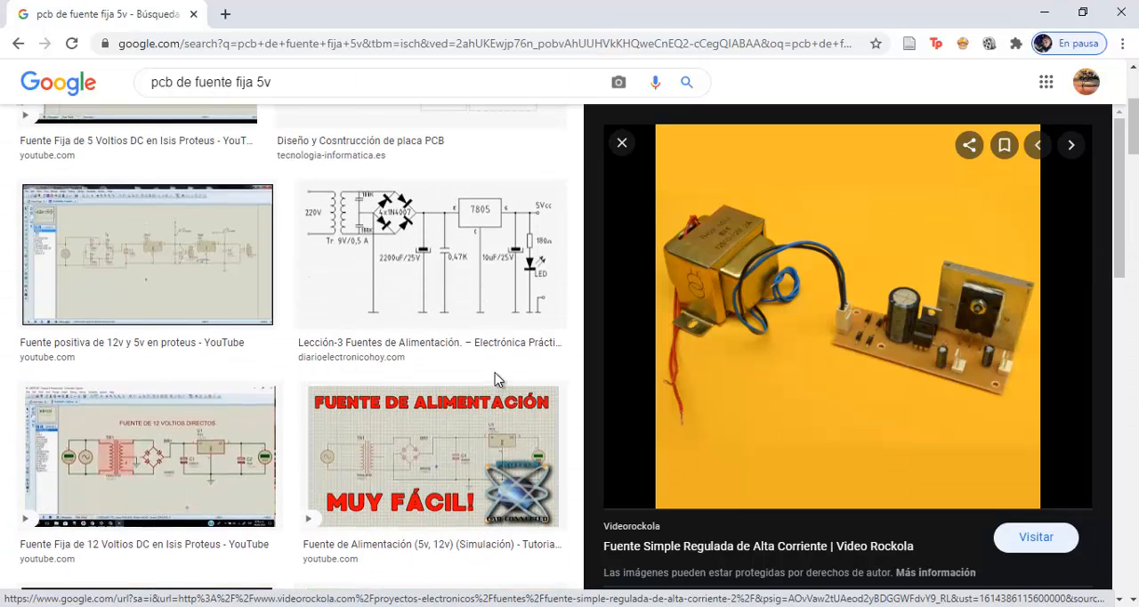
pyautogui.scroll(1, 481, 353)
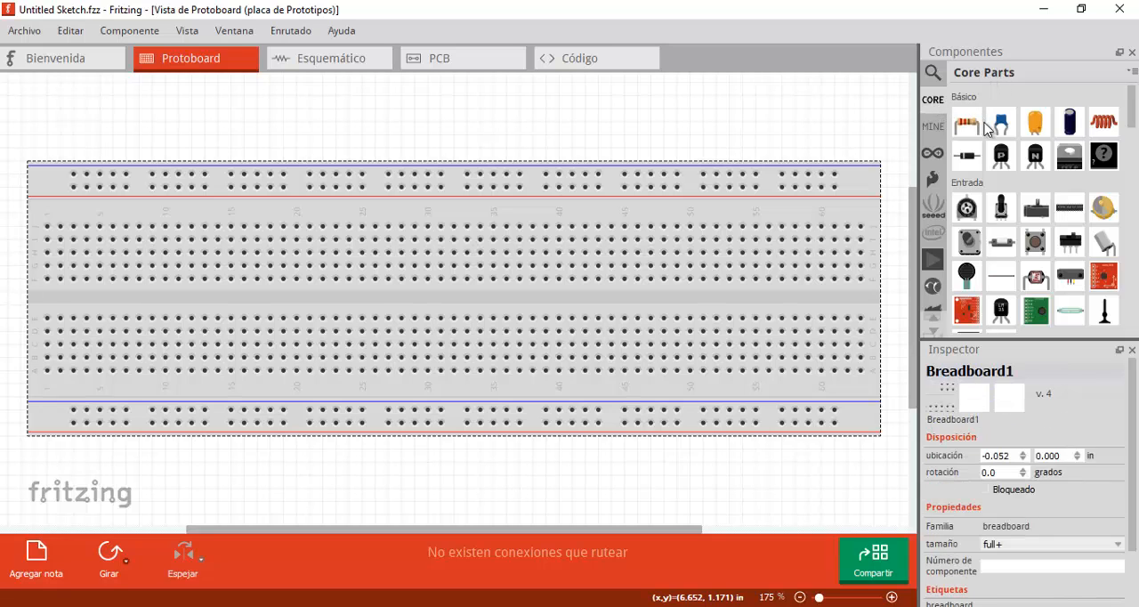
# - Place two 2-pin screw terminals on the breadboard's upper half, one at columns 3-4 and another at columns 31-32
pyautogui.scroll(-10, 1079, 188)
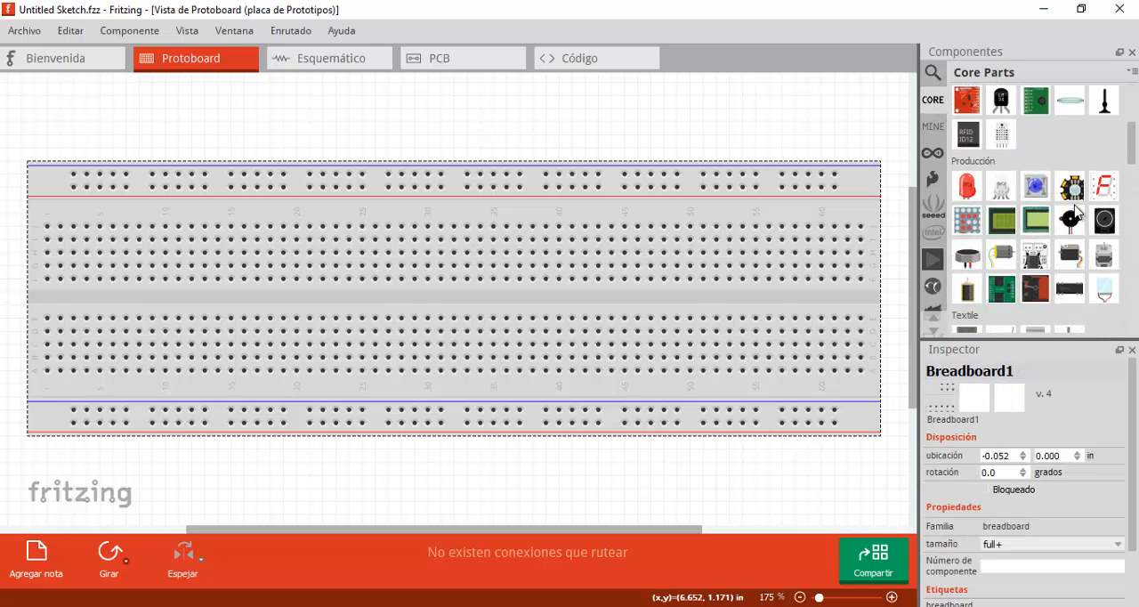
pyautogui.scroll(-6, 1001, 209)
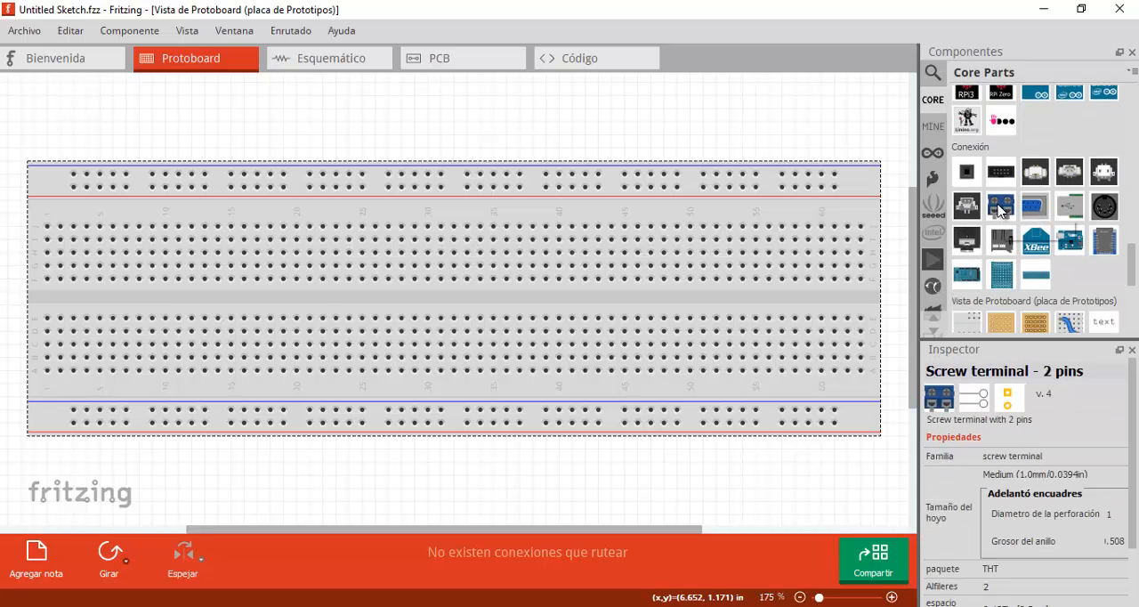
pyautogui.moveTo(1000, 209); pyautogui.dragTo(99, 248)
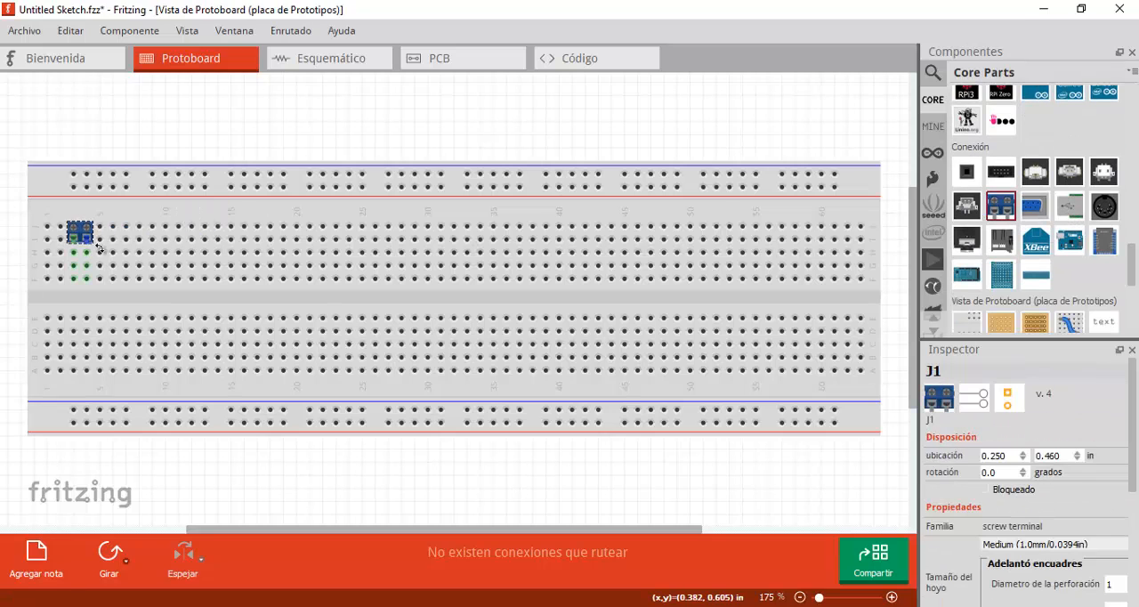
pyautogui.moveTo(1001, 206); pyautogui.dragTo(448, 231)
# - Place a rectifier diode beside the first screw terminal, rotate it 180 degrees and seat it in row G at columns 7-11
pyautogui.scroll(5, 1046, 240)
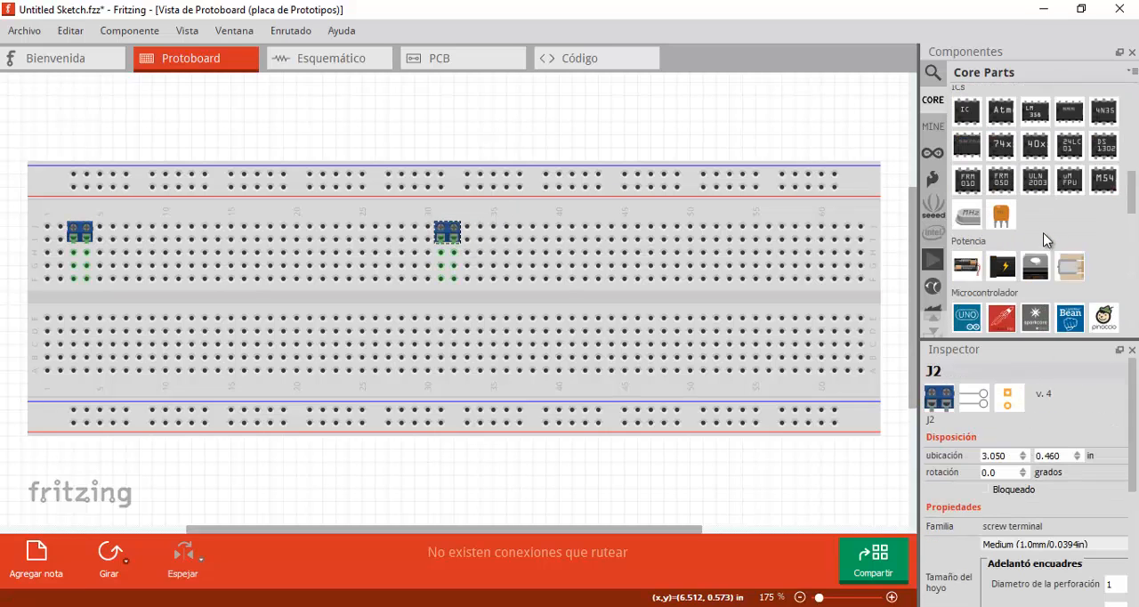
pyautogui.scroll(8, 1045, 237)
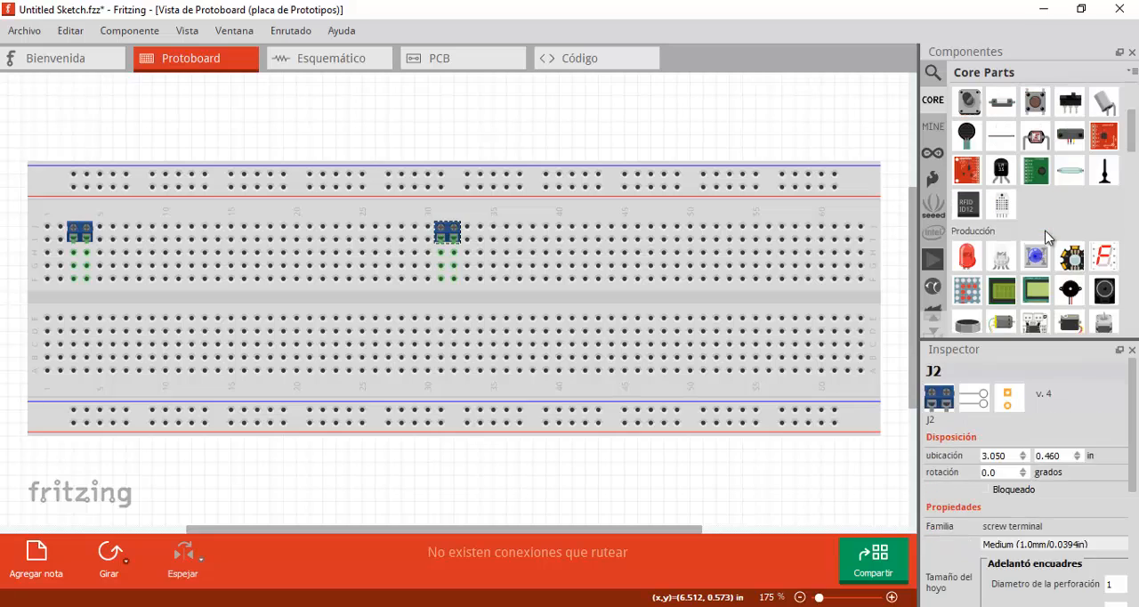
pyautogui.scroll(2, 1050, 239)
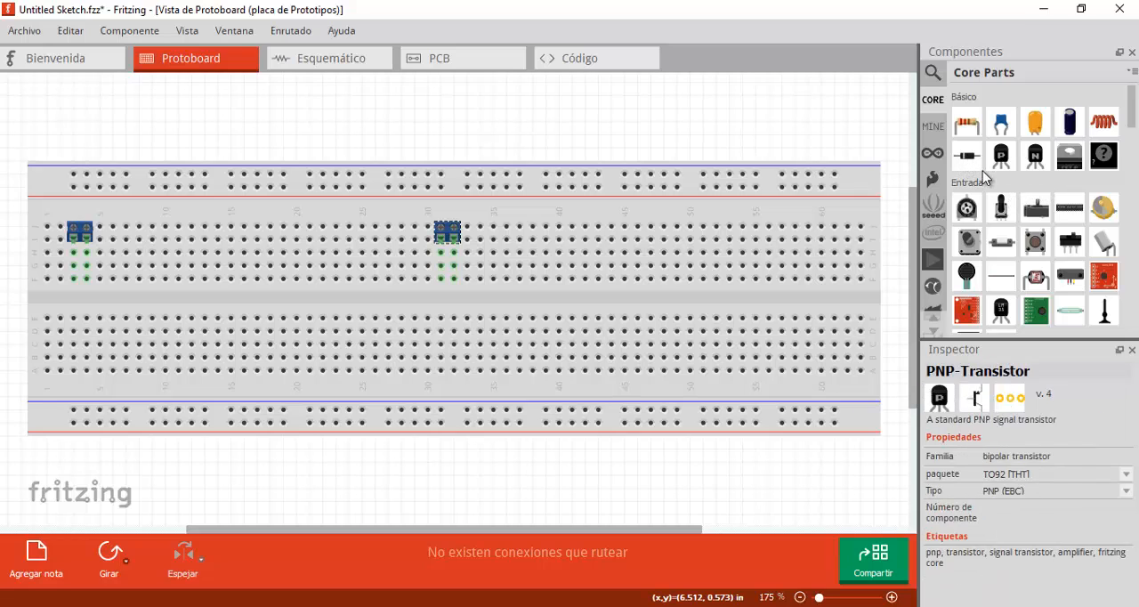
pyautogui.moveTo(968, 156); pyautogui.dragTo(111, 267)
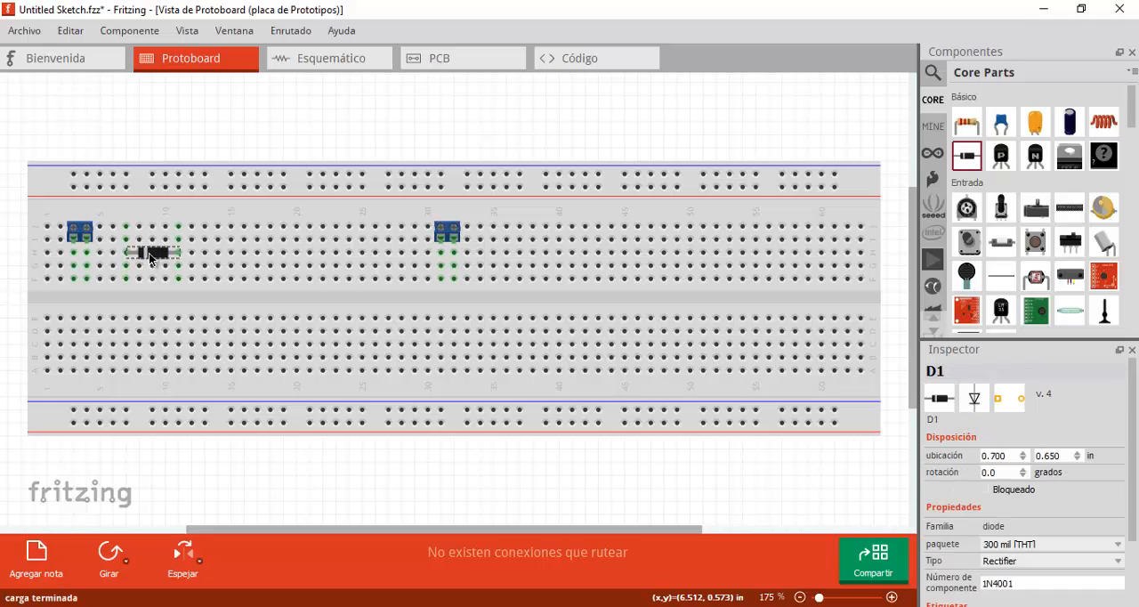
pyautogui.click(109, 552)
pyautogui.click(109, 552)
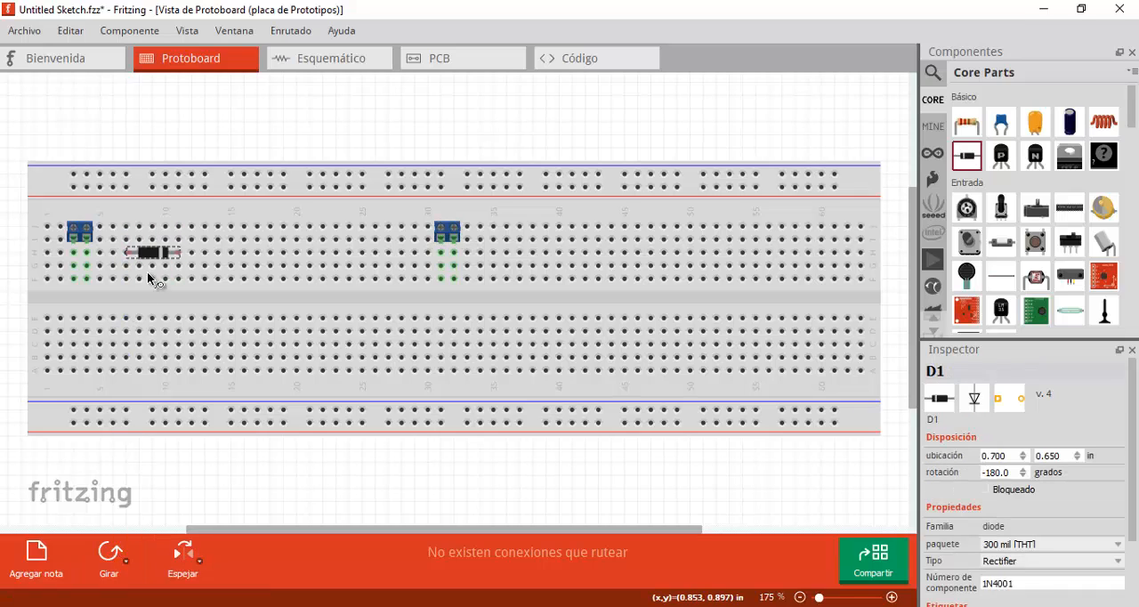
pyautogui.moveTo(151, 257); pyautogui.dragTo(157, 271)
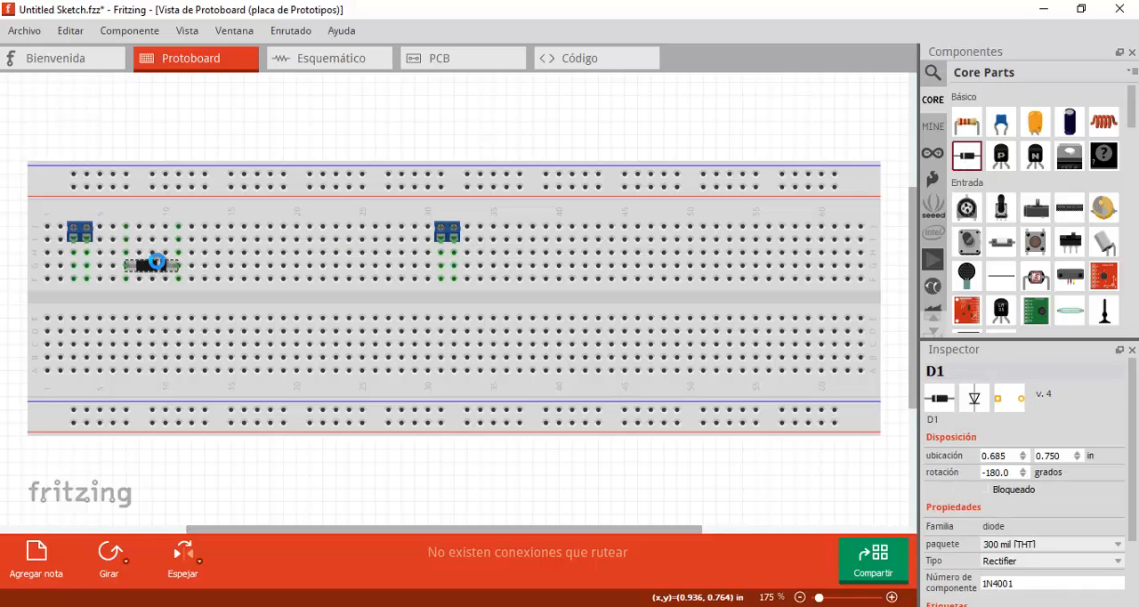
# - Duplicate the diode into a two-by-two group, with a second pair at columns 13-17 and matching diodes on the lower half
pyautogui.hotkey('ctrl', 'd')
pyautogui.moveTo(418, 300); pyautogui.dragTo(229, 268)
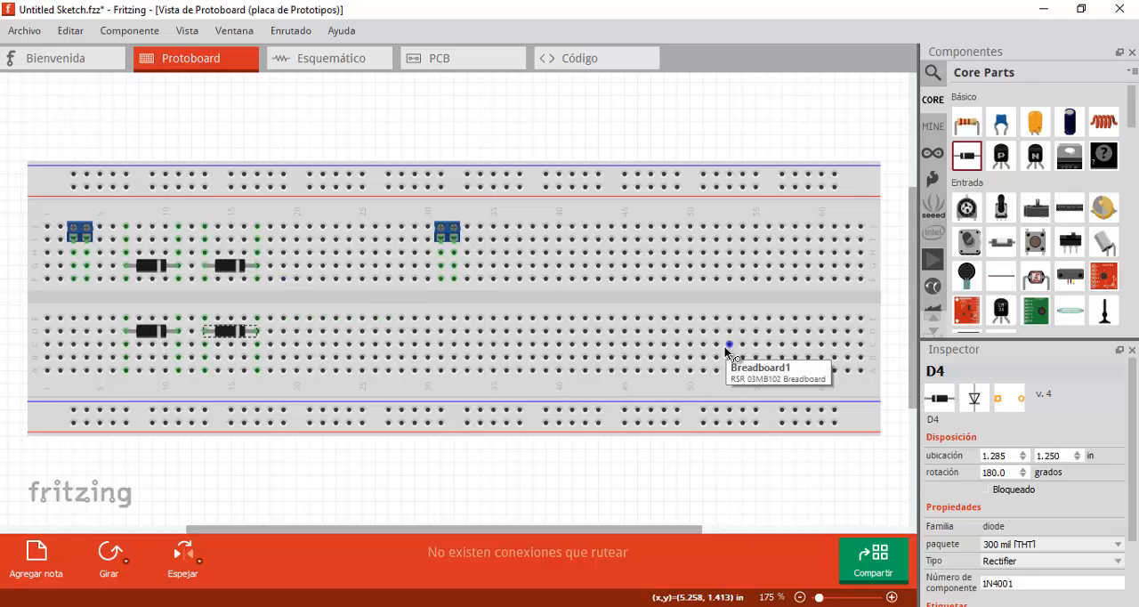
# - Place an electrolytic capacitor with its legs at columns 20-21 and move the second screw terminal to columns 38-39
pyautogui.click(1070, 122)
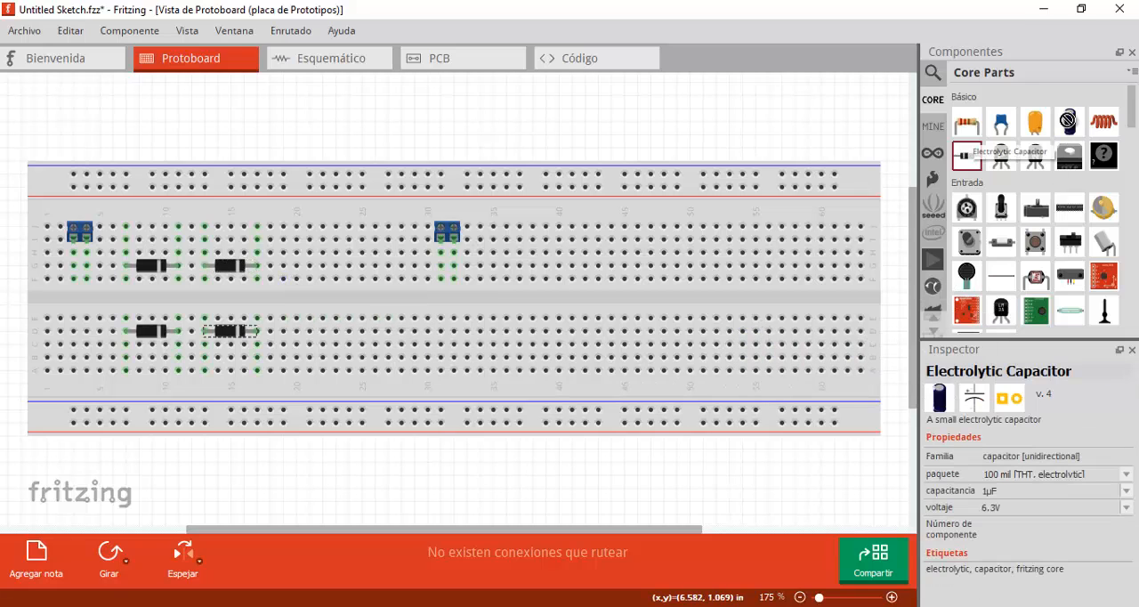
pyautogui.moveTo(619, 225); pyautogui.dragTo(310, 269)
pyautogui.moveTo(446, 230); pyautogui.dragTo(534, 234)
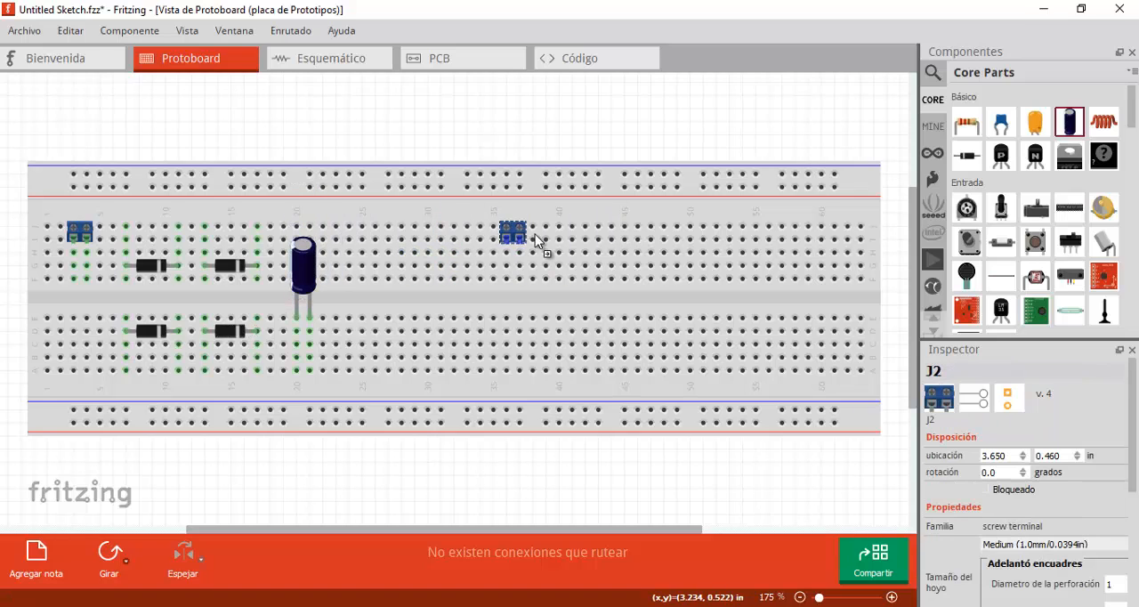
pyautogui.click(303, 267)
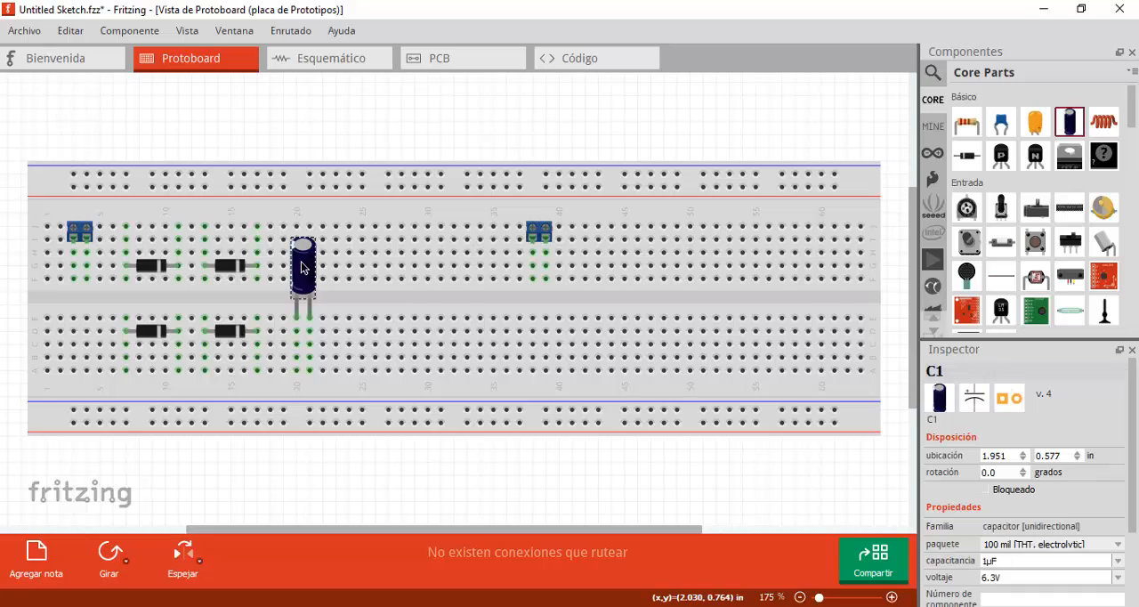
pyautogui.hotkey('ctrl', 'v')
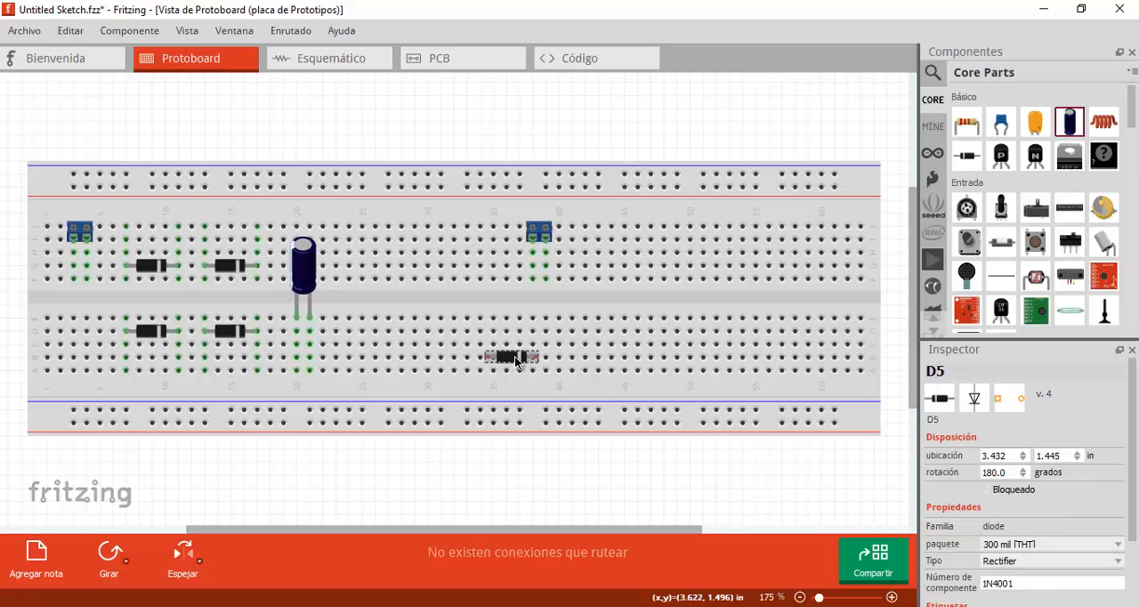
pyautogui.press('Delete')
# - Place a second electrolytic capacitor with its legs at columns 31-32, between the first capacitor and the second screw terminal
pyautogui.moveTo(1069, 121); pyautogui.dragTo(453, 296)
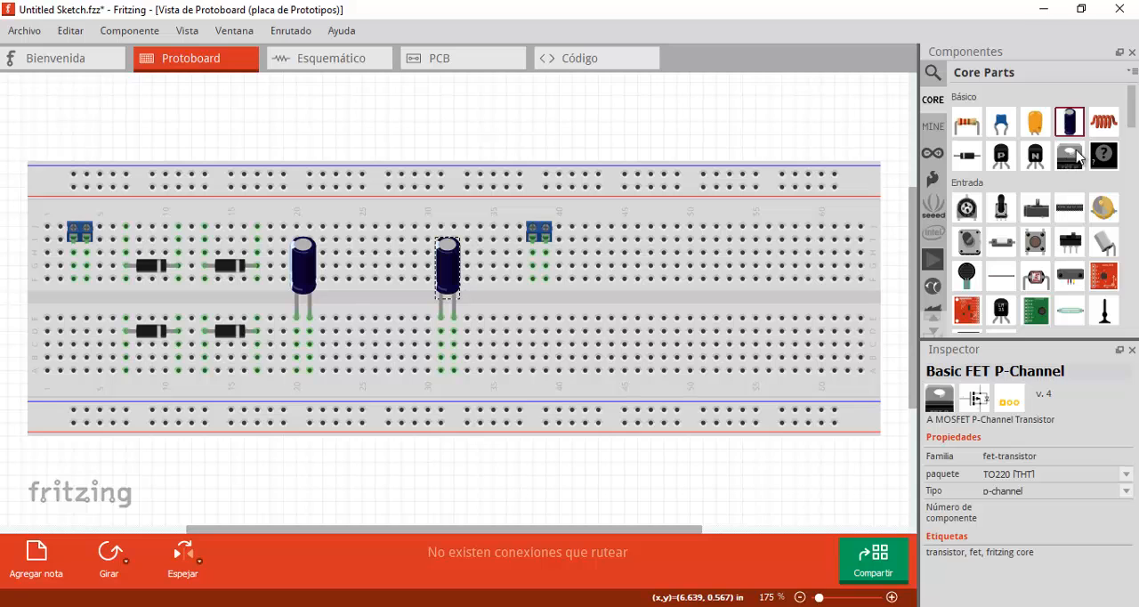
# - Place a 5 V voltage regulator with its pins at columns 24-26 and move the second screw terminal to columns 41-42
pyautogui.scroll(-10, 1073, 169)
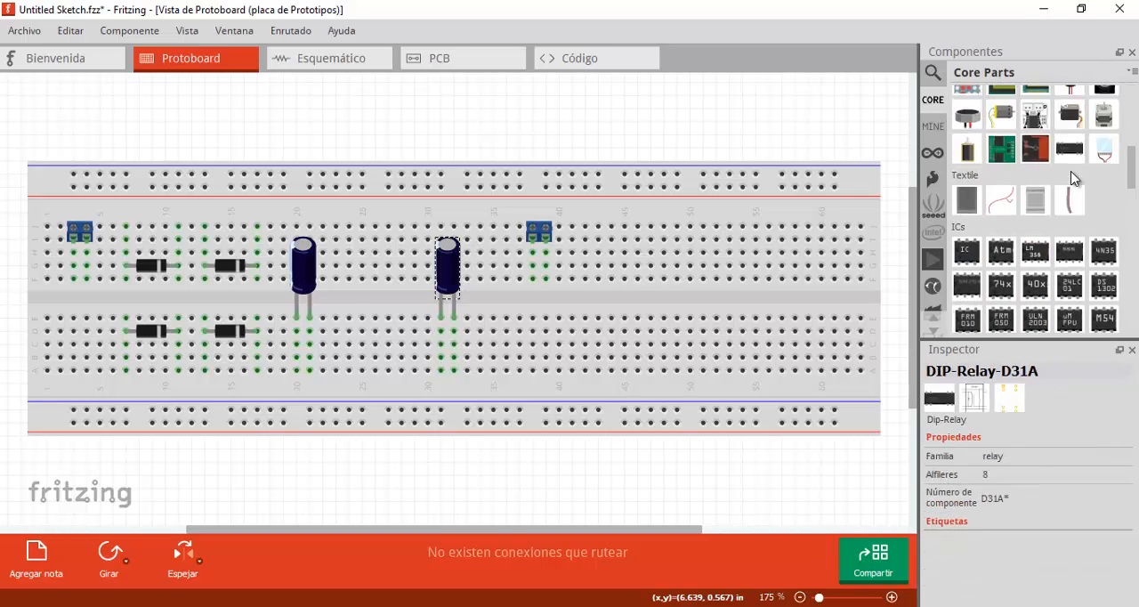
pyautogui.scroll(-2, 1068, 178)
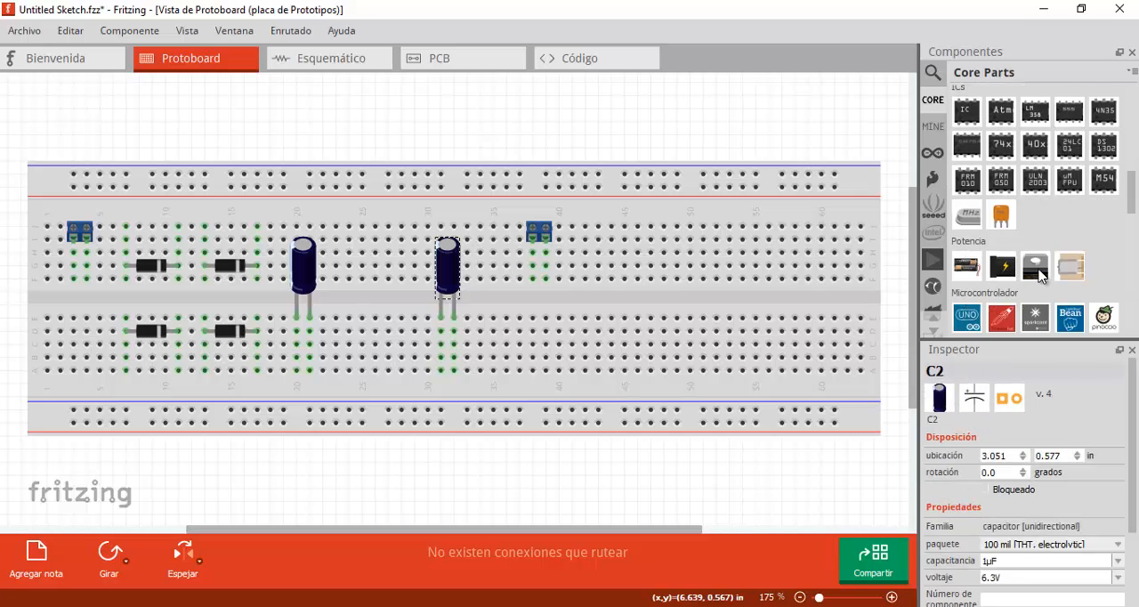
pyautogui.moveTo(1039, 274); pyautogui.dragTo(376, 193)
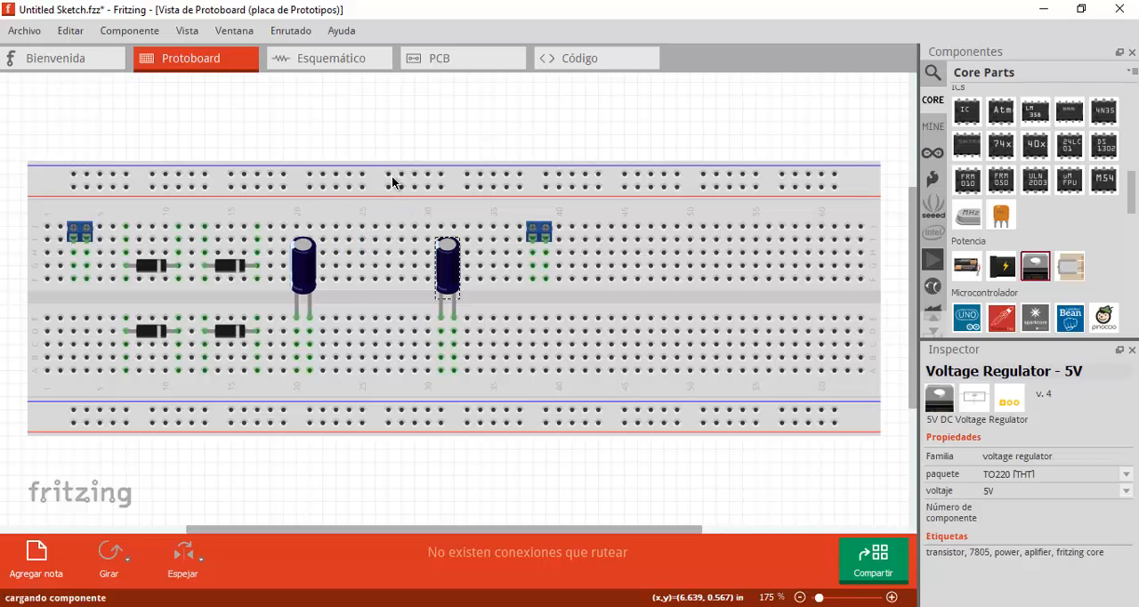
pyautogui.click(539, 233)
pyautogui.moveTo(541, 237); pyautogui.dragTo(583, 235)
pyautogui.click(583, 156)
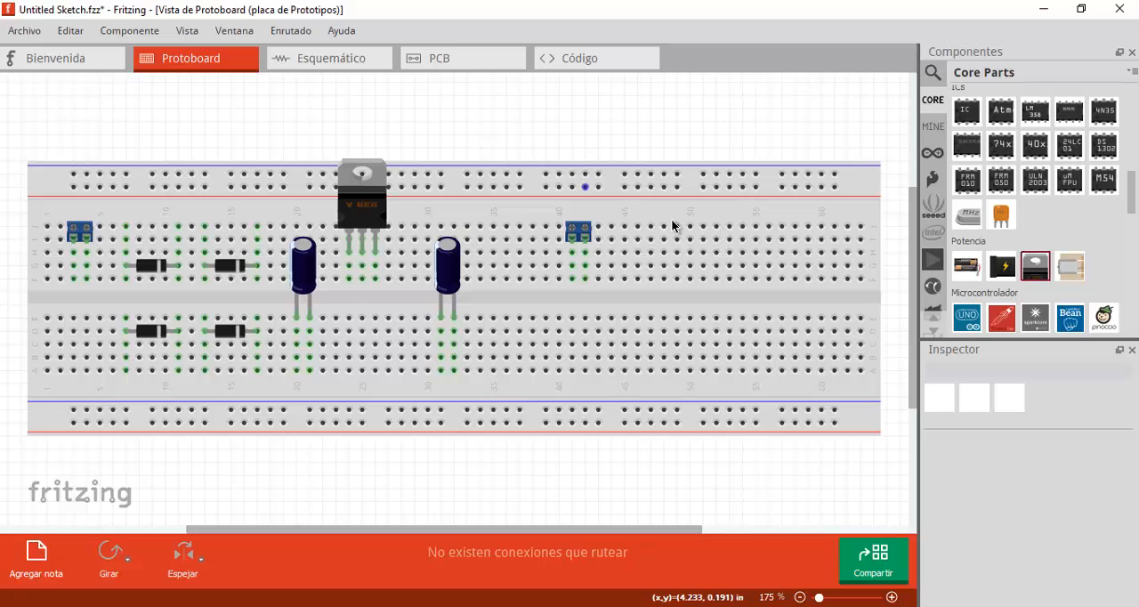
# - Place a red LED with its legs at columns 38-39, between the second capacitor and the second screw terminal
pyautogui.scroll(5, 1037, 244)
pyautogui.scroll(3, 1052, 233)
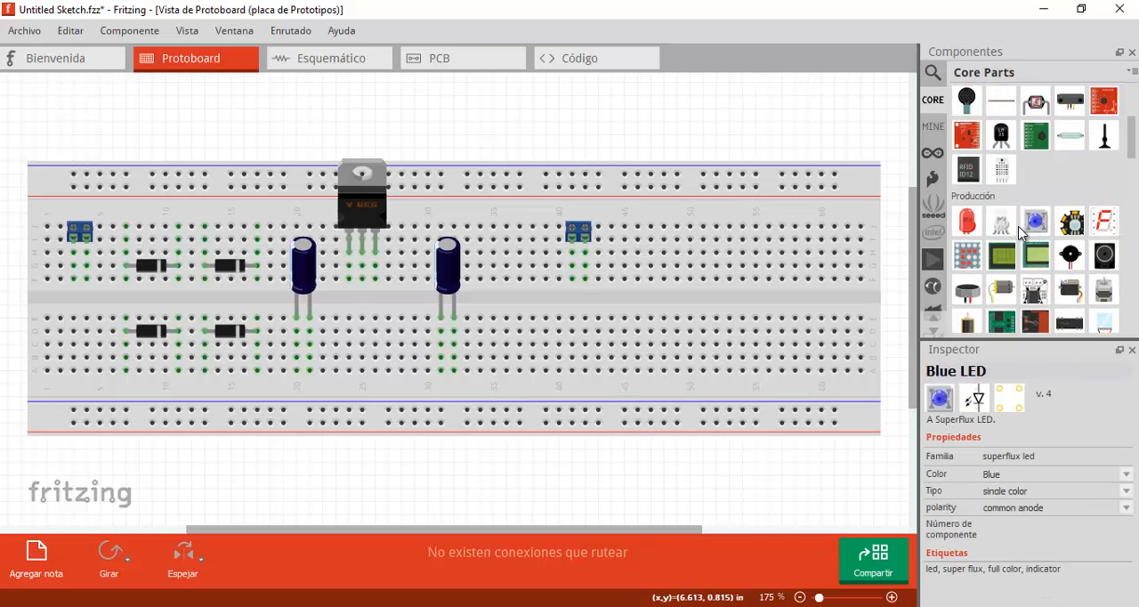
pyautogui.moveTo(966, 220); pyautogui.dragTo(537, 301)
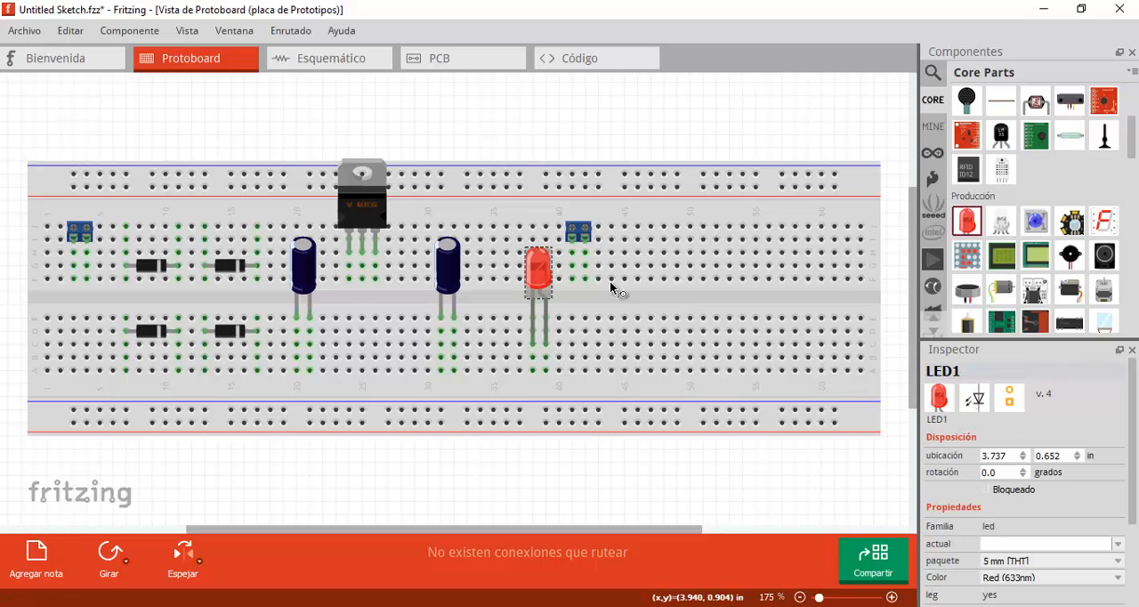
# - Place a 220Ω resistor horizontally across columns 33-37, between the second capacitor and the second screw terminal
pyautogui.scroll(3, 1018, 214)
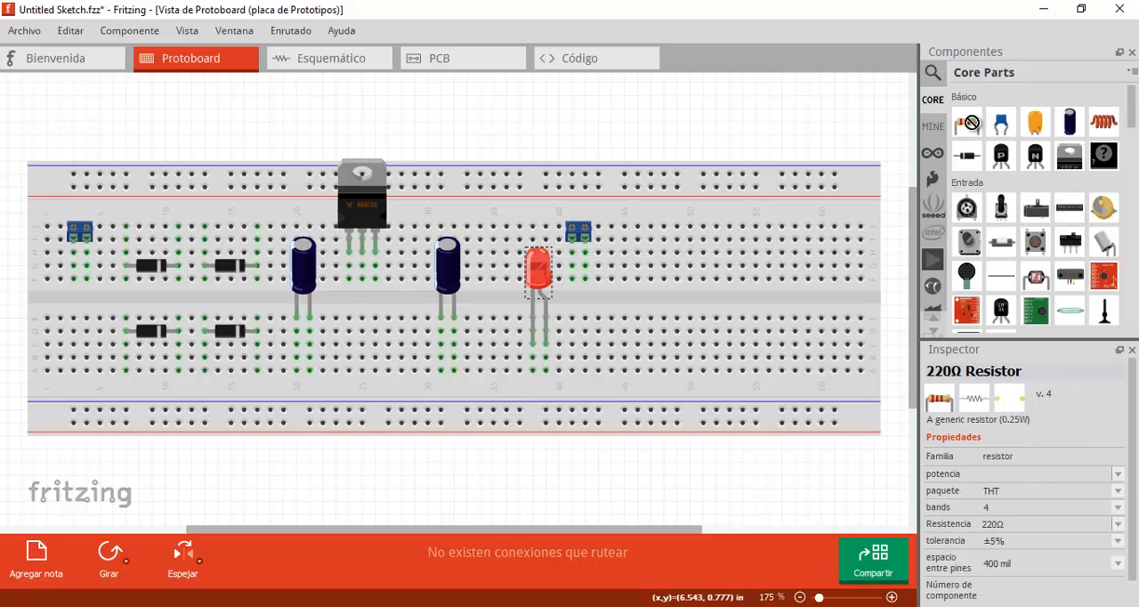
pyautogui.moveTo(966, 122); pyautogui.dragTo(495, 245)
pyautogui.click(585, 143)
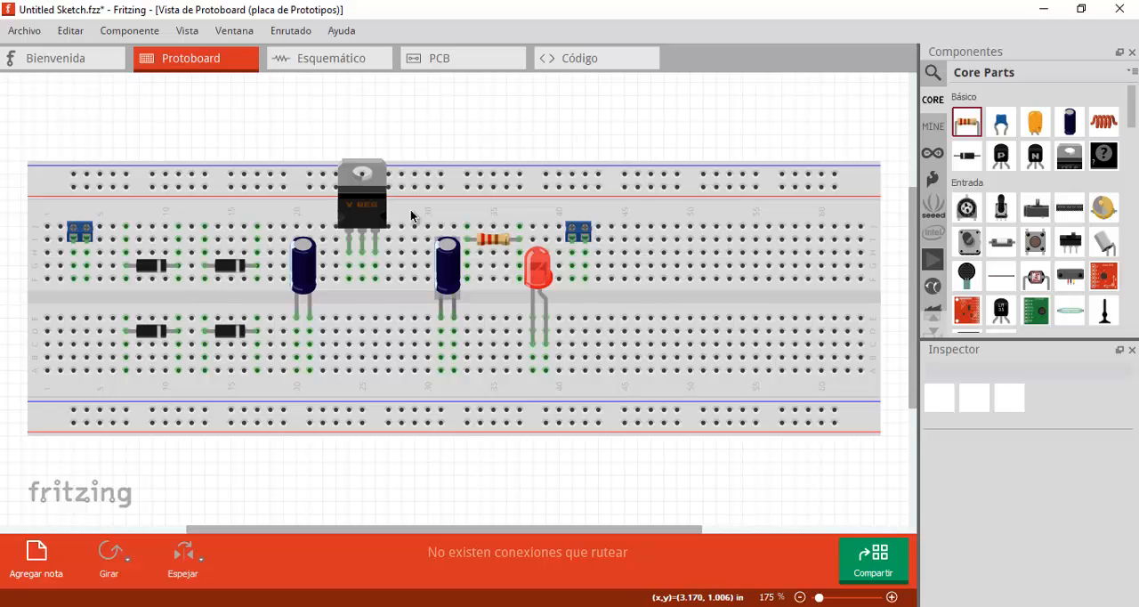
pyautogui.click(346, 68)
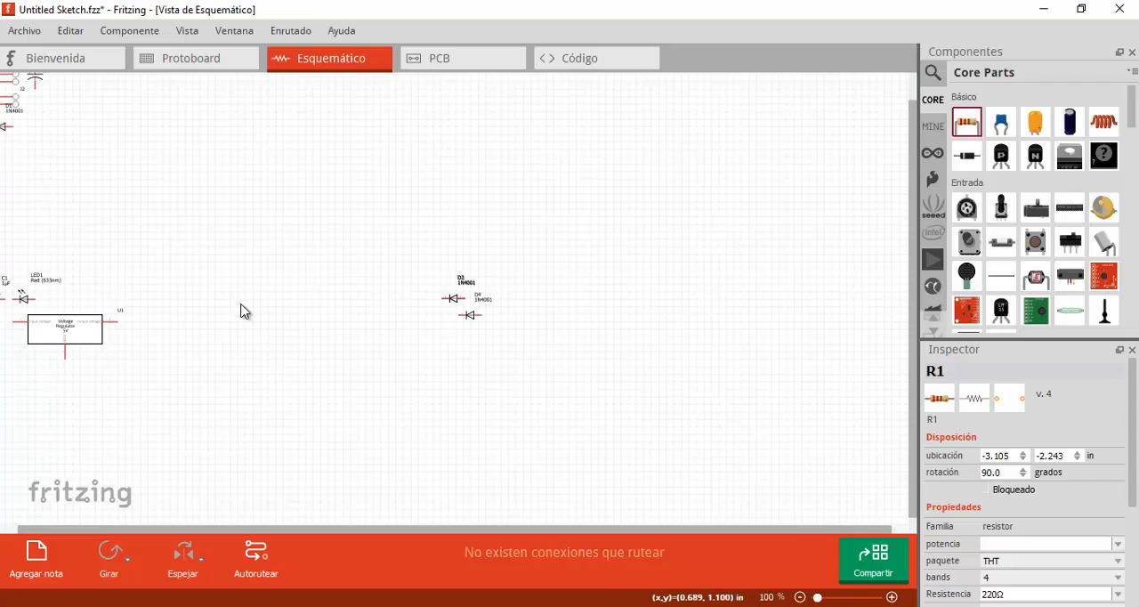
pyautogui.keyDown('ctrl'); pyautogui.scroll(-2, 241, 310); pyautogui.keyUp('ctrl')
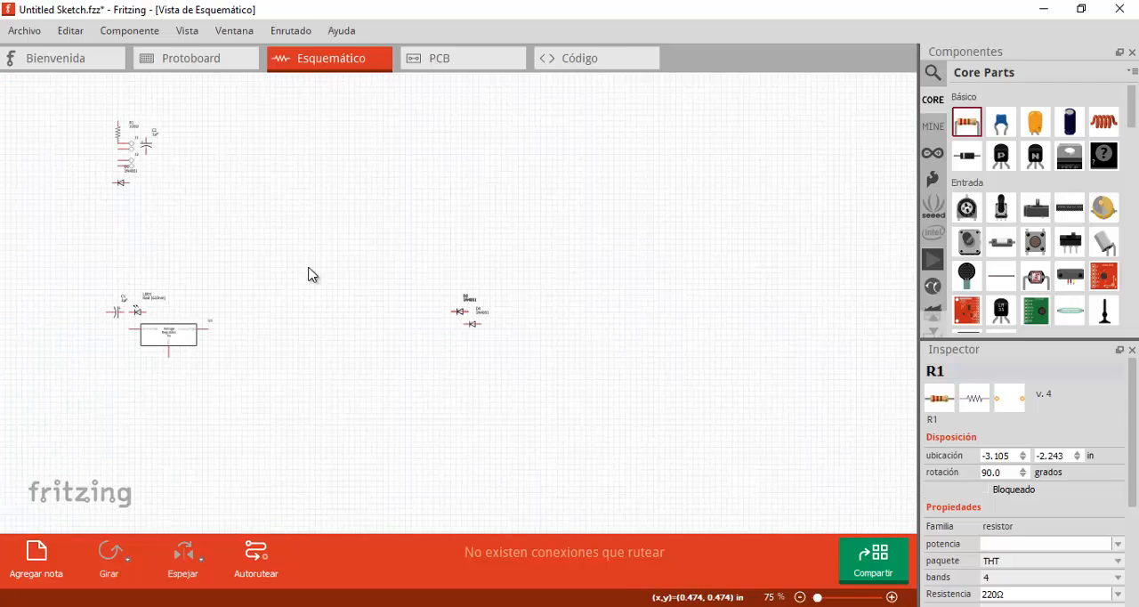
pyautogui.click(207, 67)
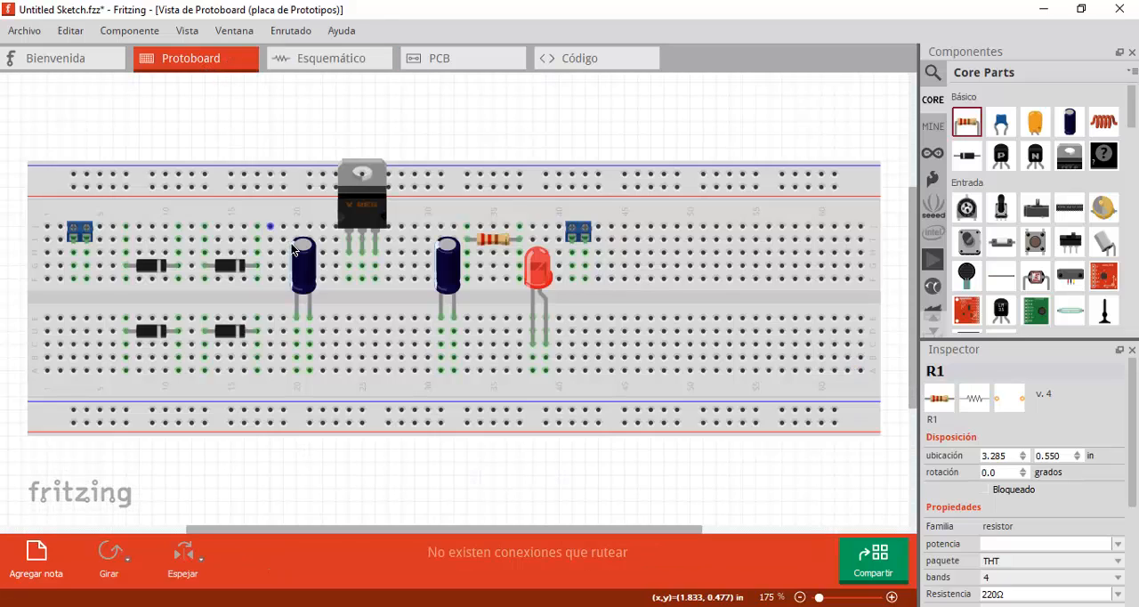
pyautogui.click(294, 249)
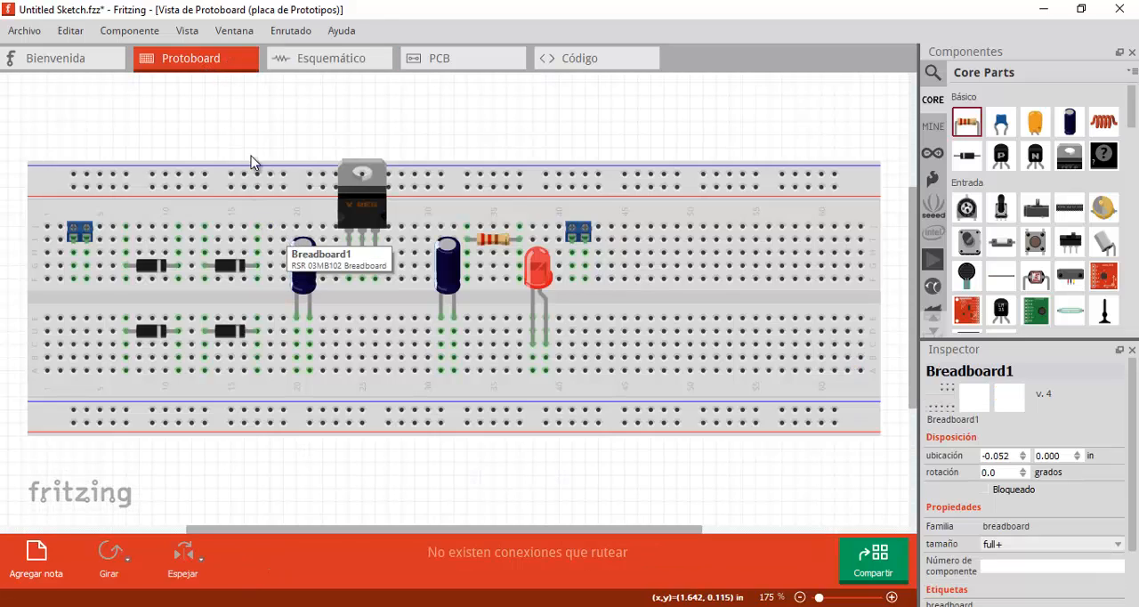
# - Rotate the symbol of screw terminal J1 by 180 degrees in the schematic view
pyautogui.click(303, 58)
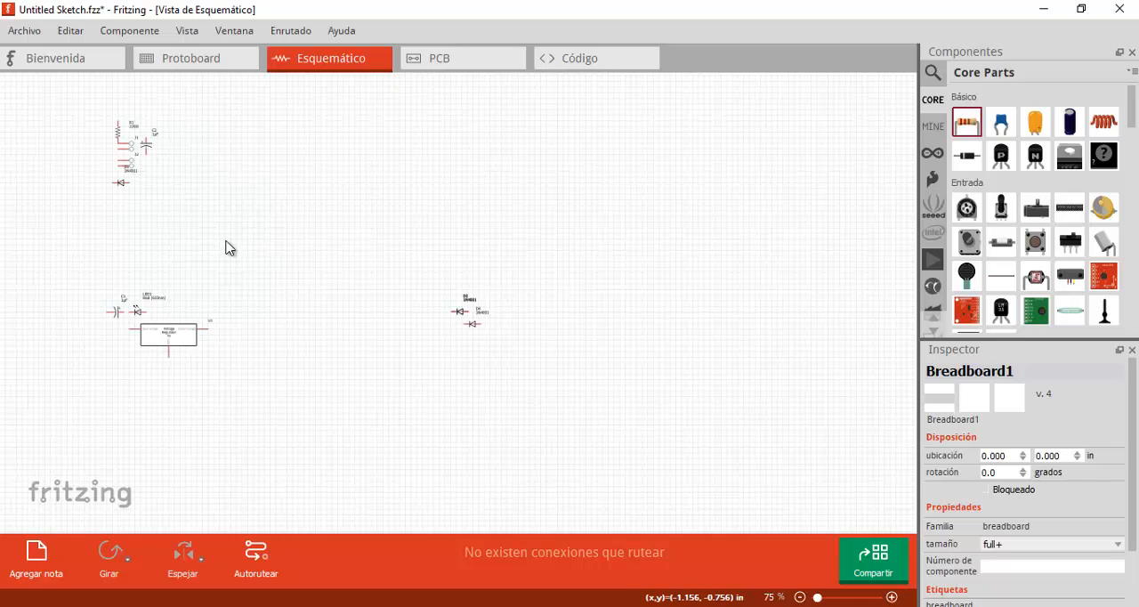
pyautogui.keyDown('ctrl'); pyautogui.scroll(3, 253, 241); pyautogui.keyUp('ctrl')
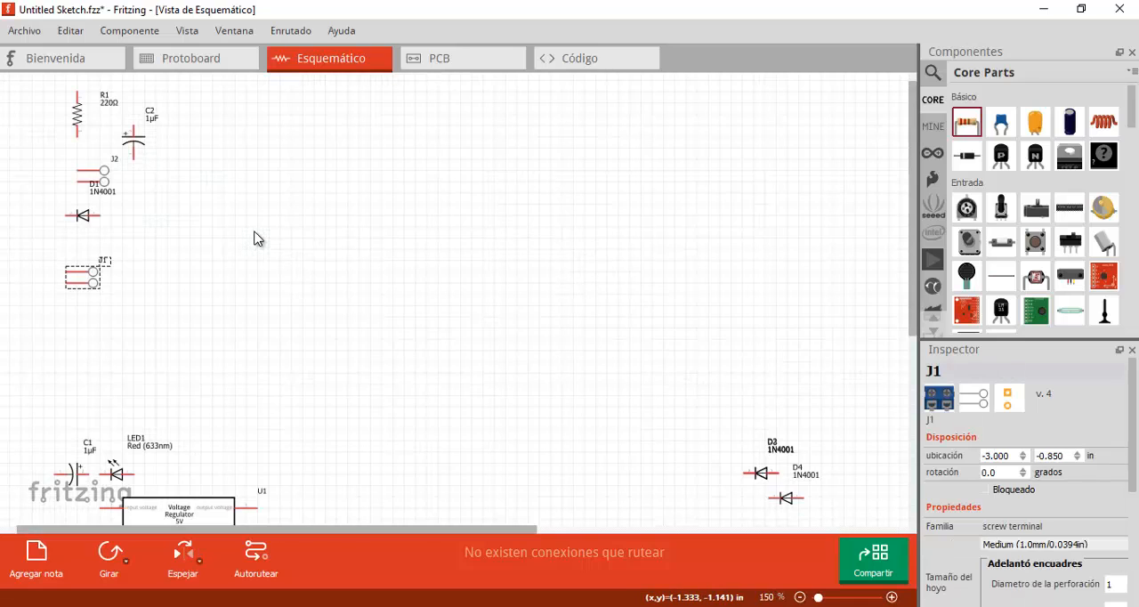
pyautogui.click(89, 283)
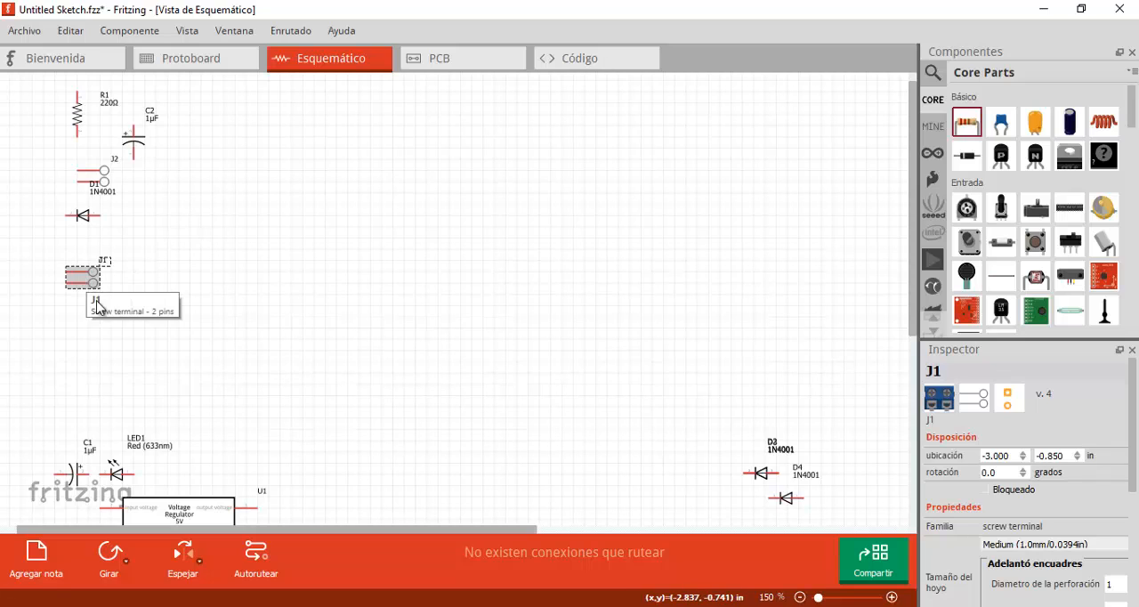
pyautogui.click(108, 556)
pyautogui.click(110, 558)
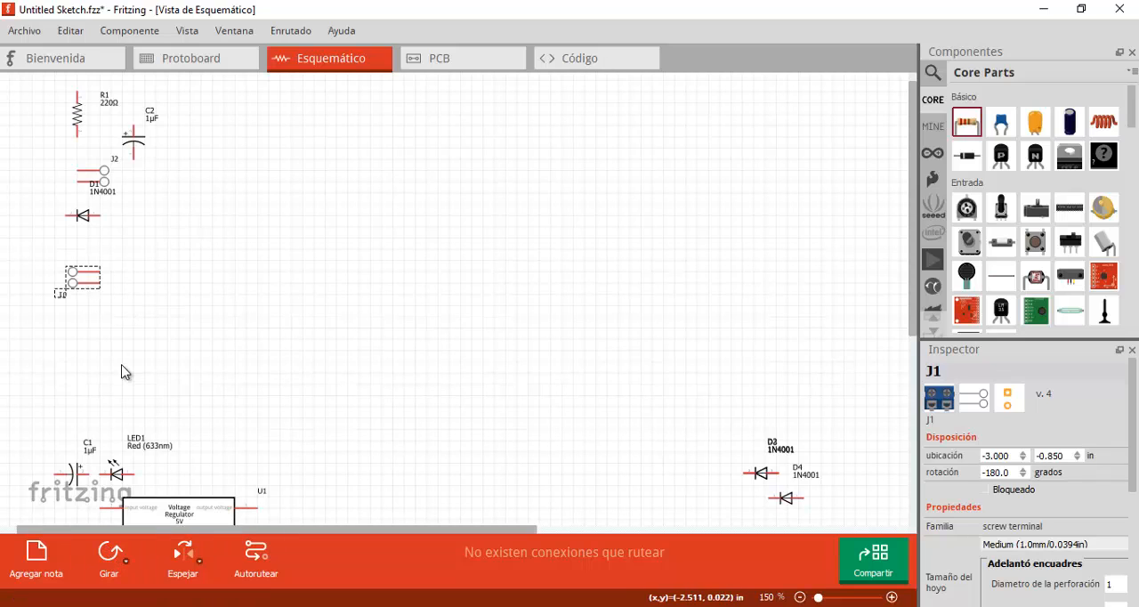
pyautogui.click(100, 333)
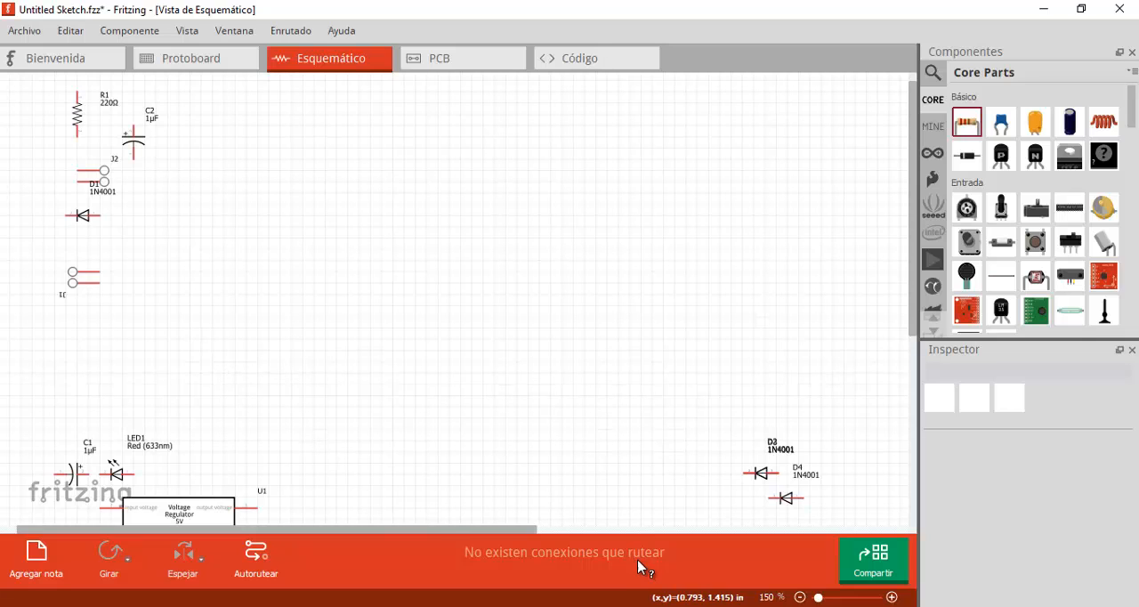
# - Check the 5 V power supply reference images in the browser and return to Fritzing
pyautogui.hotkey('alt', 'Tab')
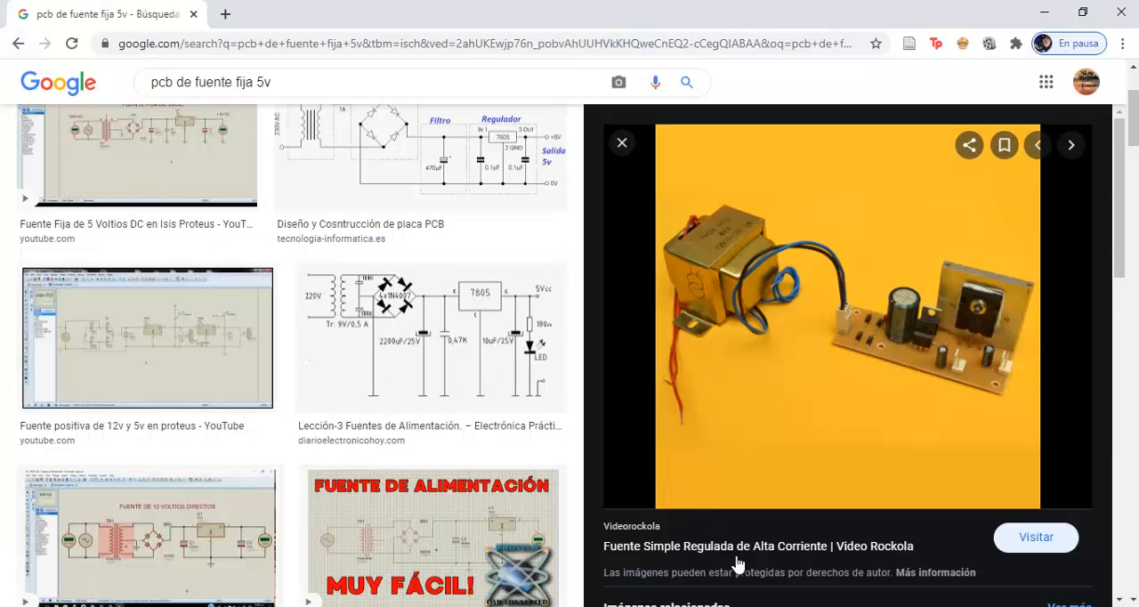
pyautogui.hotkey('alt', 'Tab')
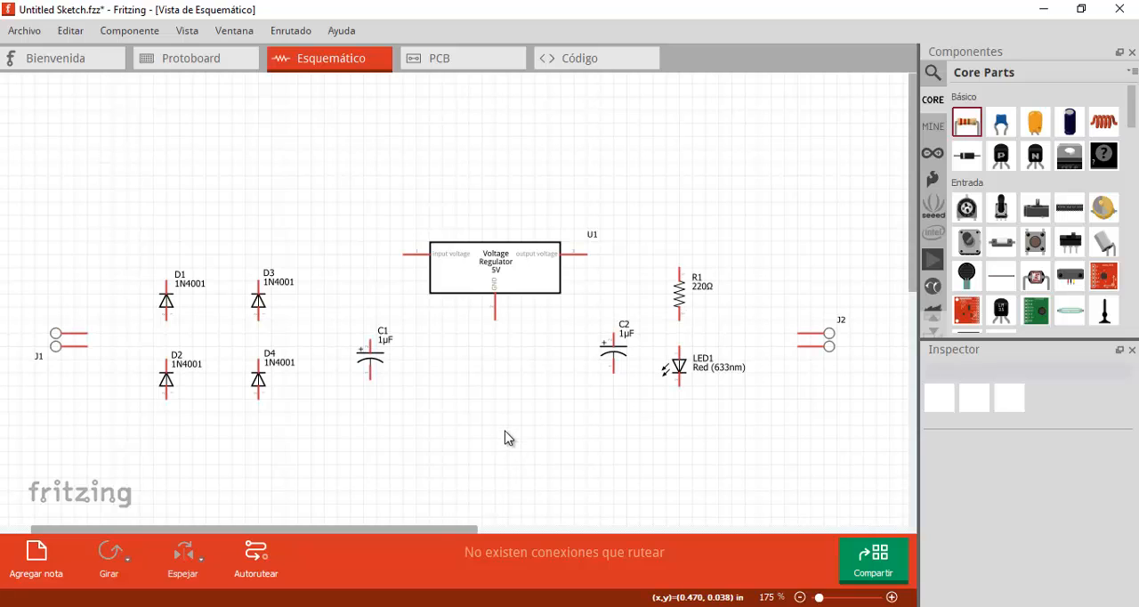
# - Move the label of screw terminal J1 above its schematic symbol
pyautogui.click(76, 346)
pyautogui.moveTo(42, 356); pyautogui.dragTo(47, 314)
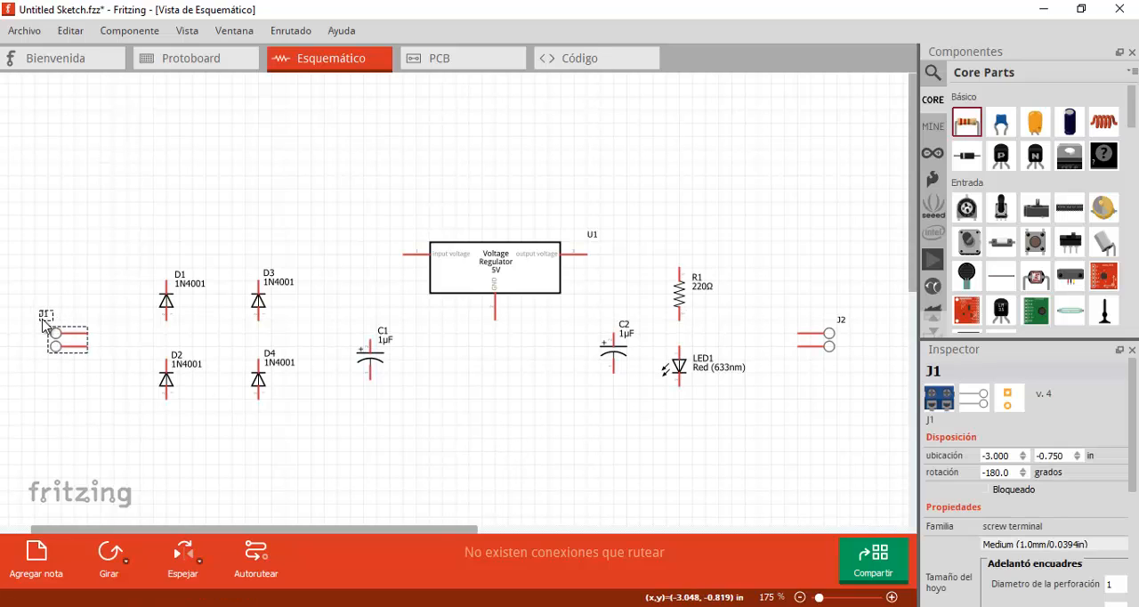
pyautogui.click(94, 394)
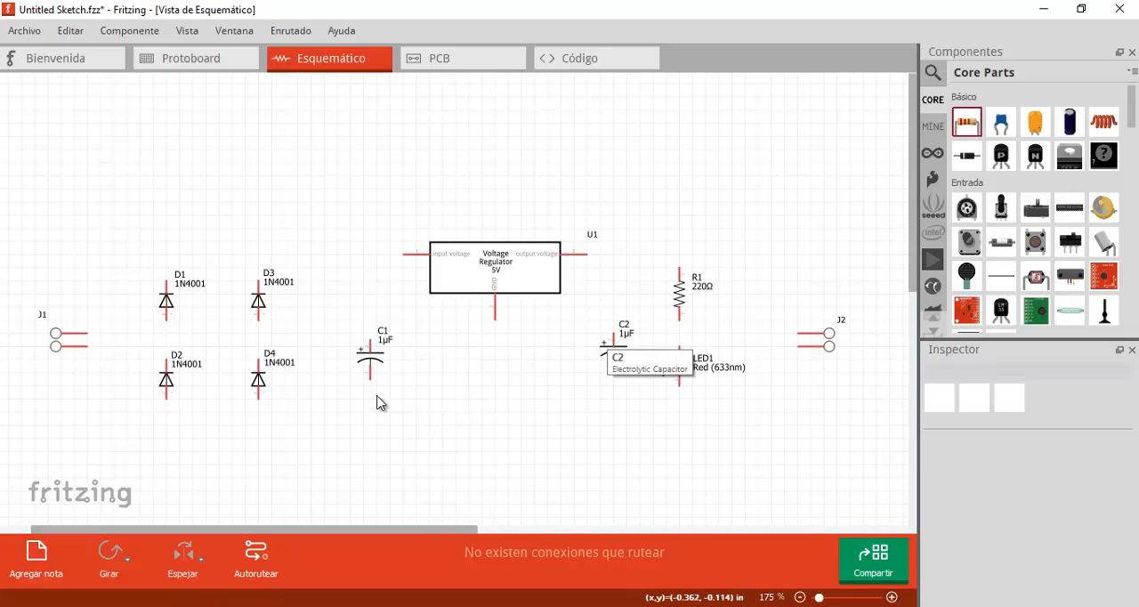
# - Set the capacitance of electrolytic capacitor C1 to 1mF in the breadboard view
pyautogui.click(196, 59)
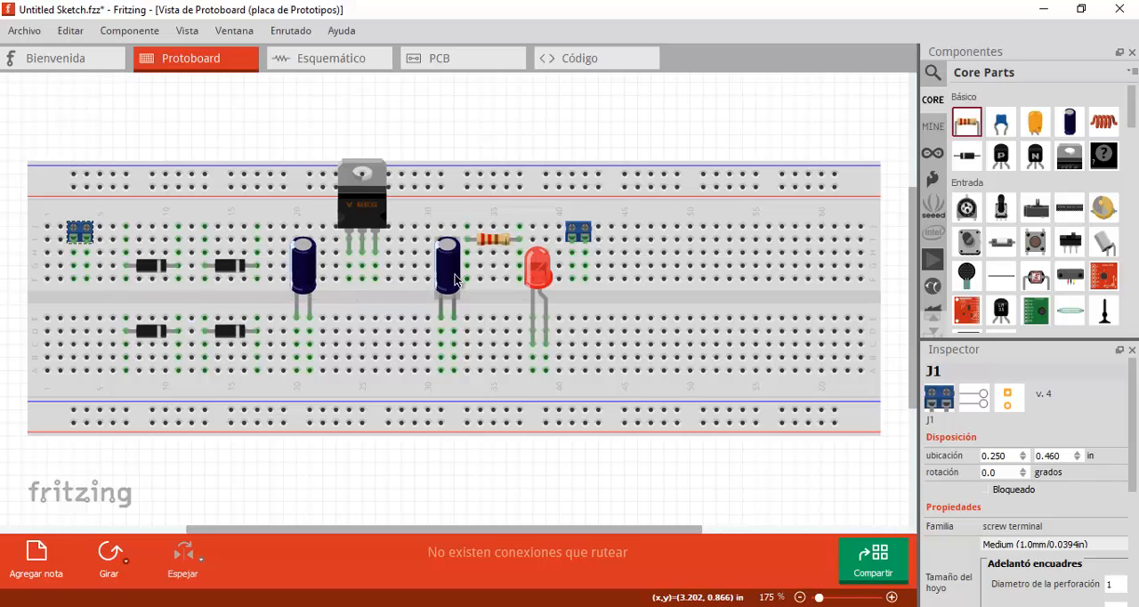
pyautogui.click(314, 279)
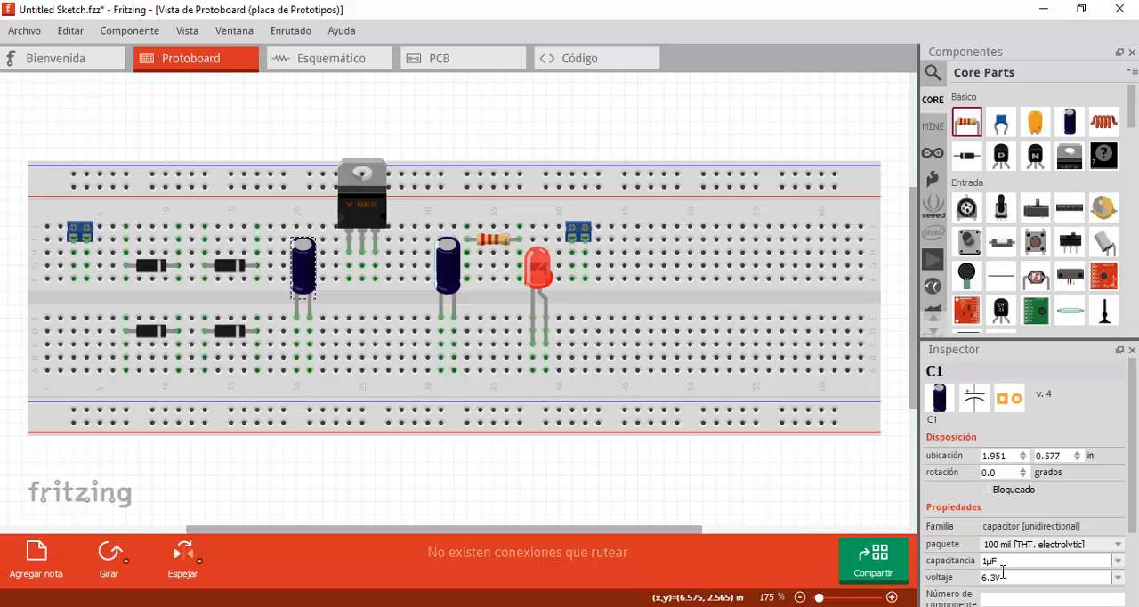
pyautogui.click(1117, 563)
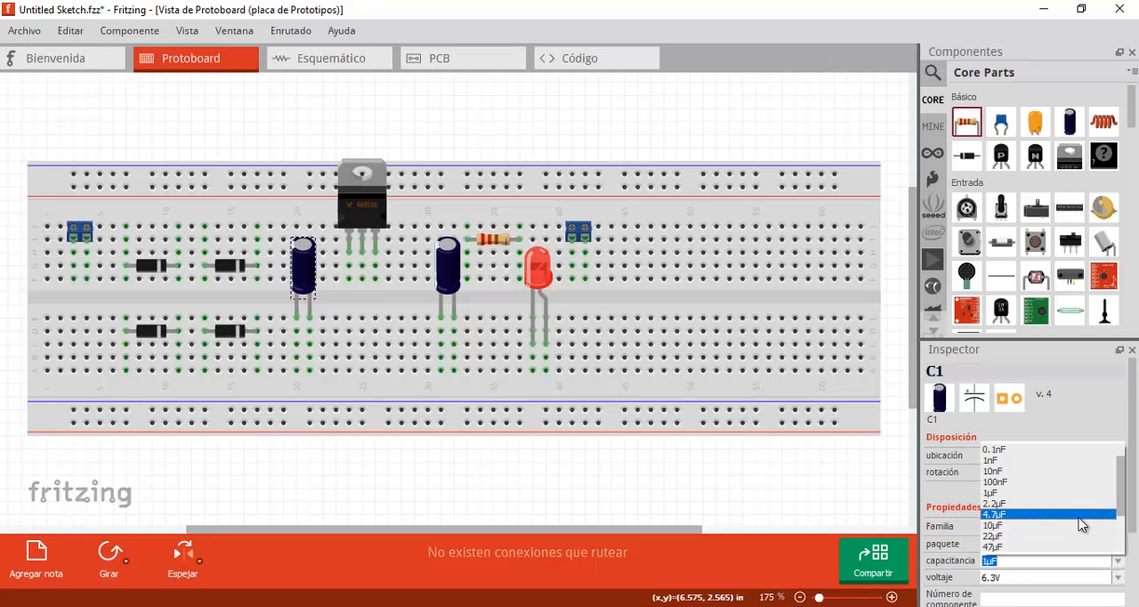
pyautogui.scroll(-2, 1077, 520)
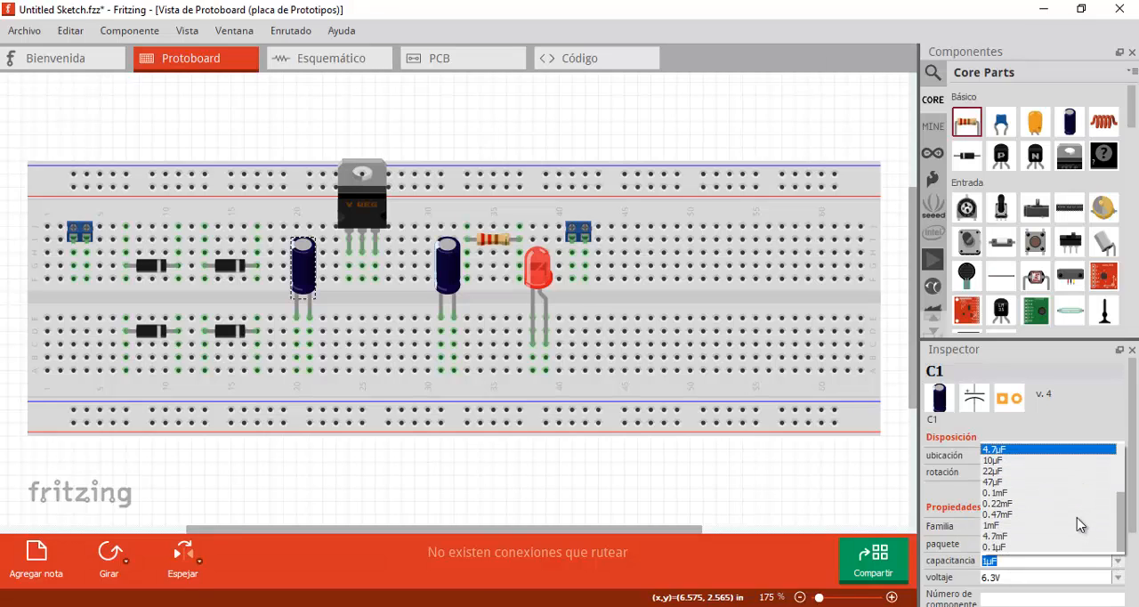
pyautogui.click(1076, 525)
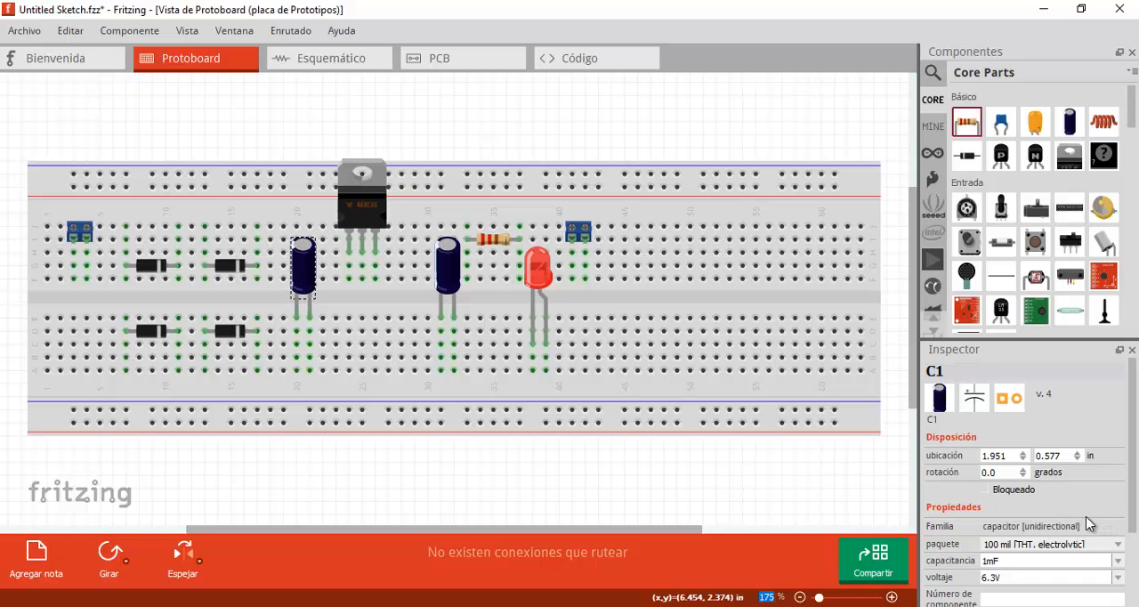
pyautogui.scroll(-2, 1109, 520)
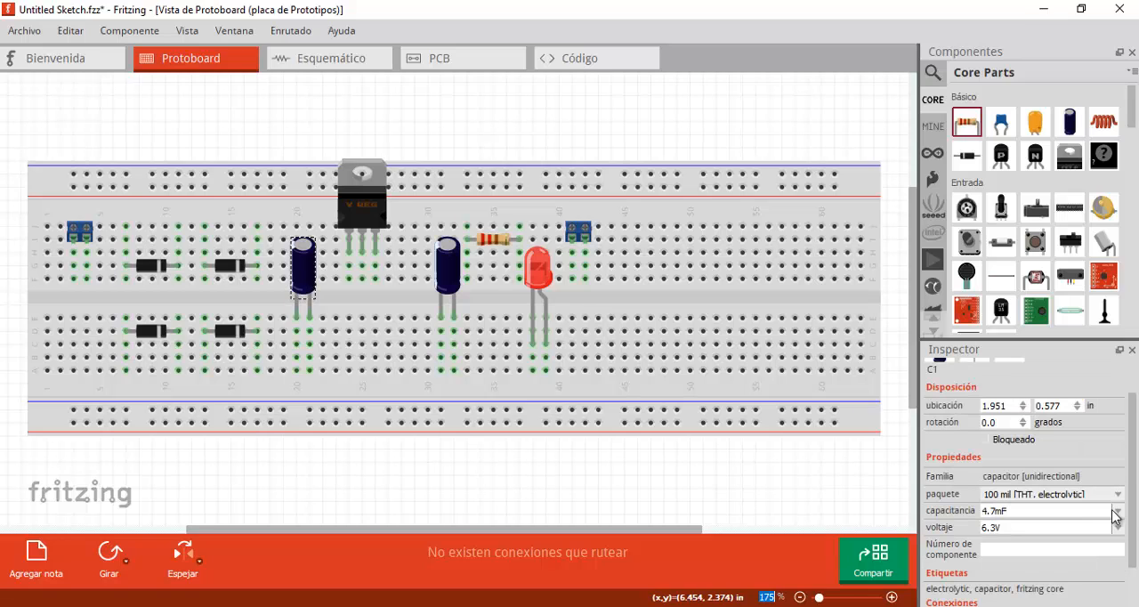
pyautogui.click(1118, 513)
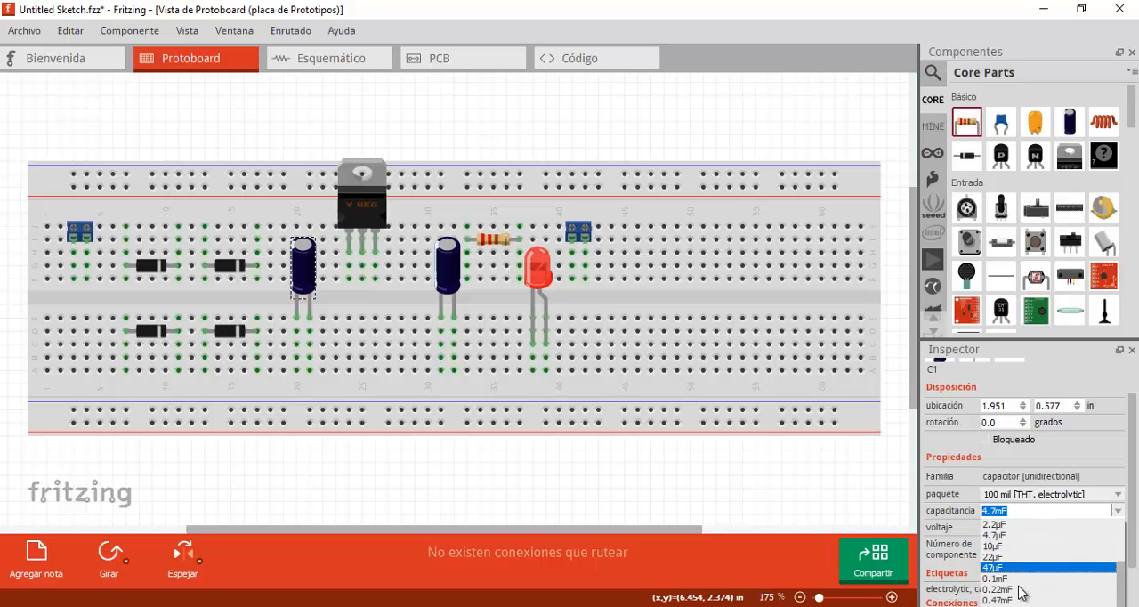
pyautogui.click(1100, 596)
# - Try the 200 mil electrolytic package on capacitor C1, and settle on 300 mil [THT, electrolytic]
pyautogui.click(1117, 498)
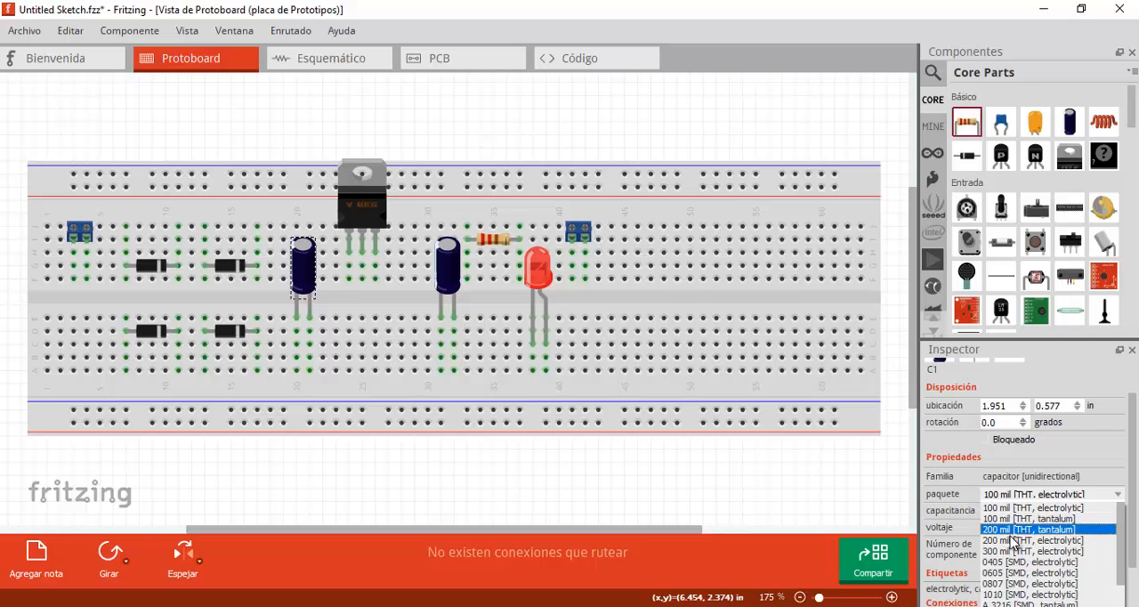
pyautogui.click(999, 541)
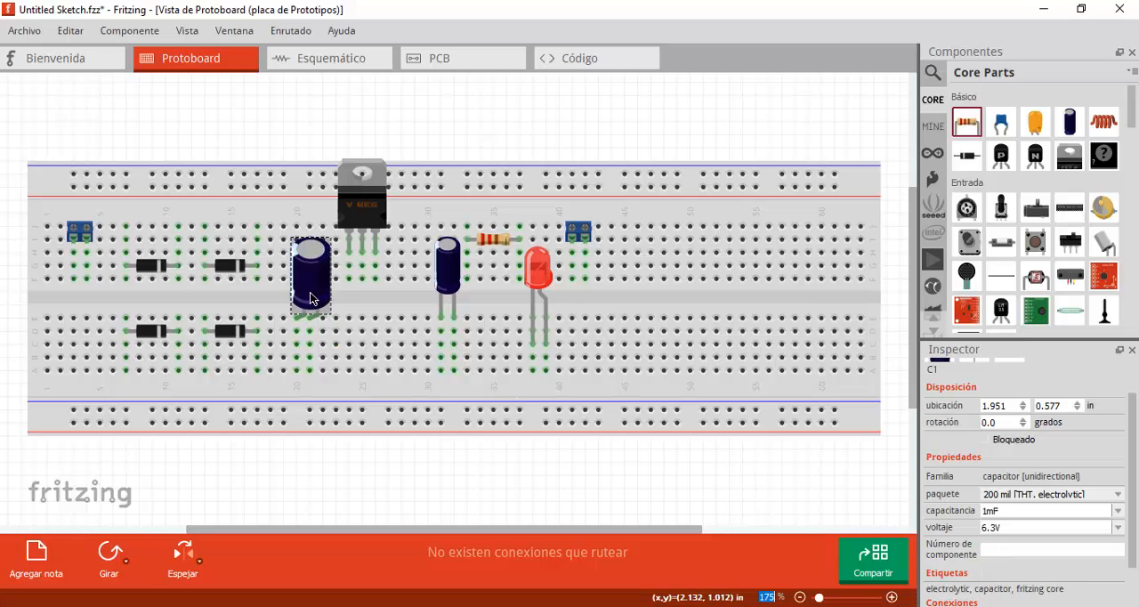
pyautogui.click(1118, 494)
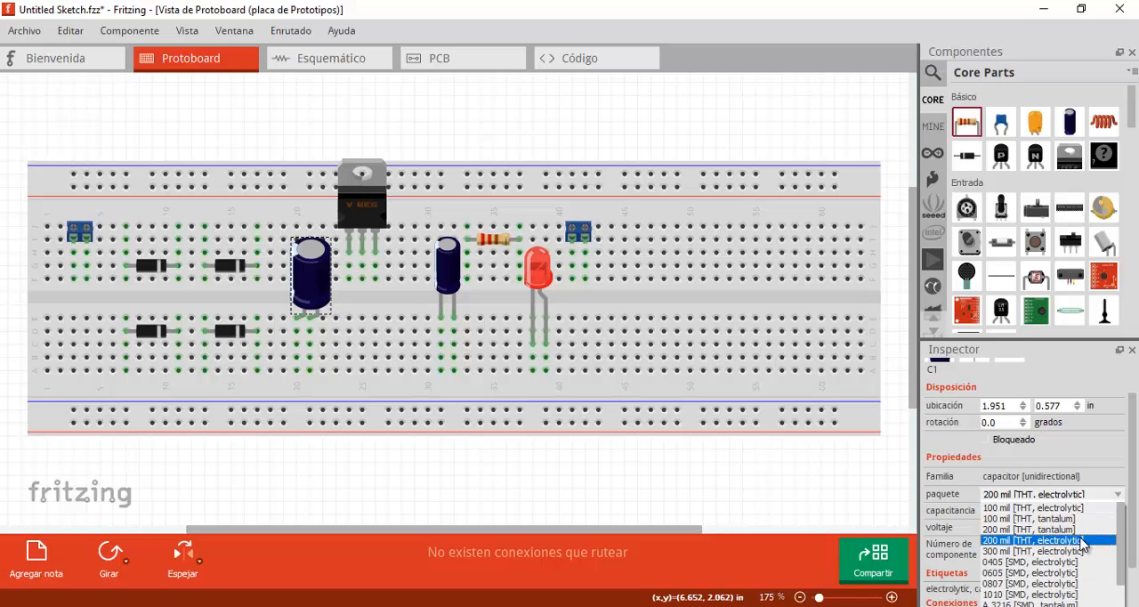
pyautogui.scroll(-1, 1081, 543)
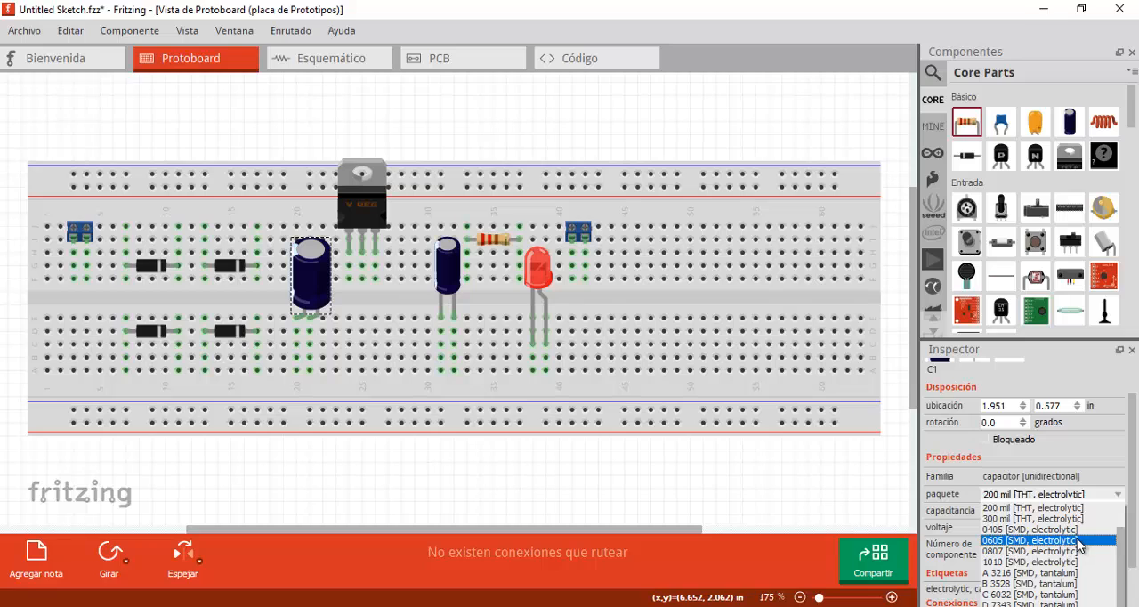
pyautogui.click(1010, 523)
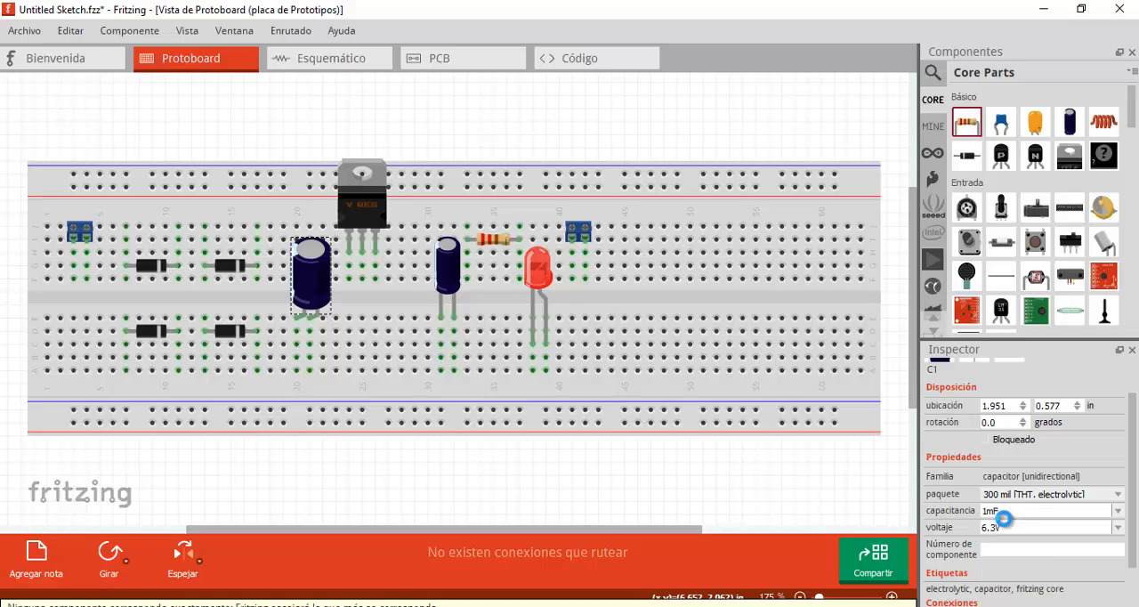
# - Move capacitor C1 into the breadboard's upper half and shift voltage regulator U1 right to make room for it
pyautogui.moveTo(314, 318); pyautogui.dragTo(296, 234)
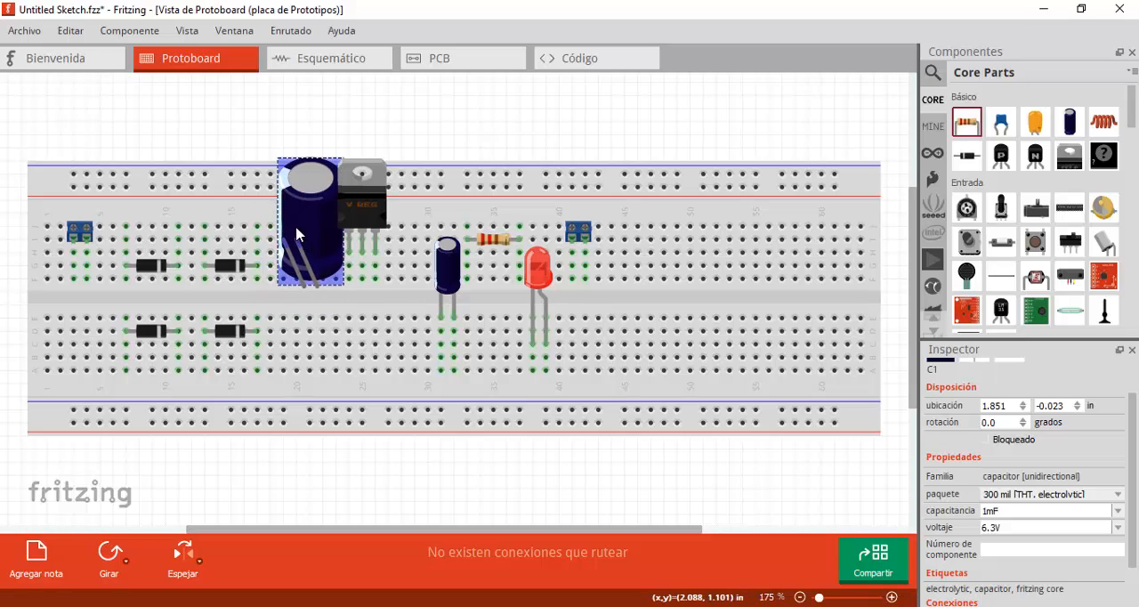
pyautogui.moveTo(360, 207); pyautogui.dragTo(379, 209)
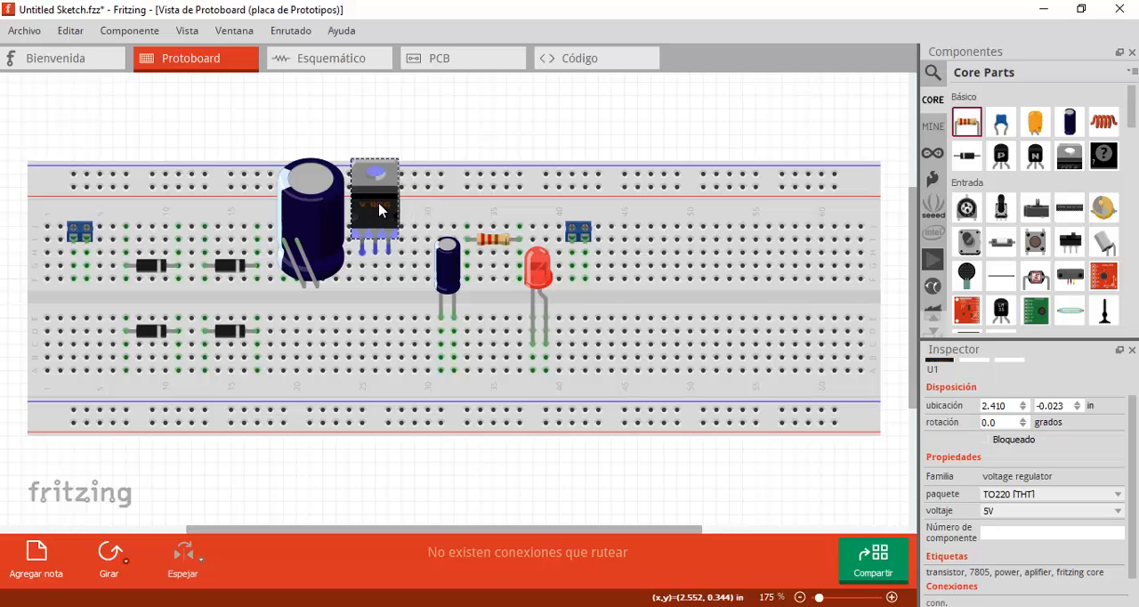
# - Set the voltage rating of capacitor C1 to 35V and that of capacitor C2 to 16V
pyautogui.click(327, 212)
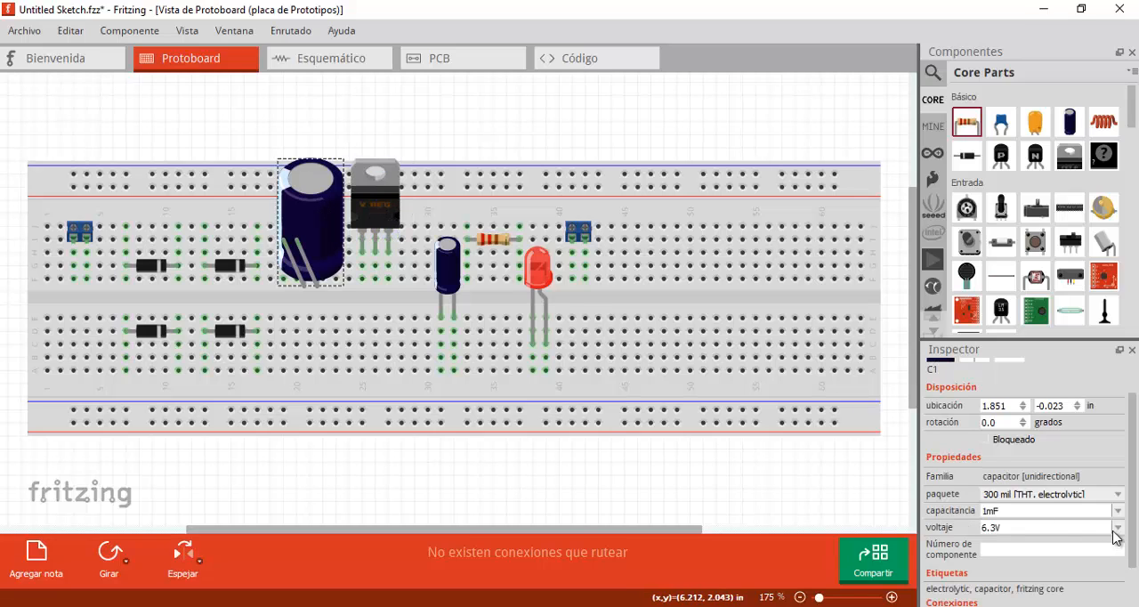
pyautogui.click(1117, 535)
pyautogui.click(1014, 580)
pyautogui.click(447, 274)
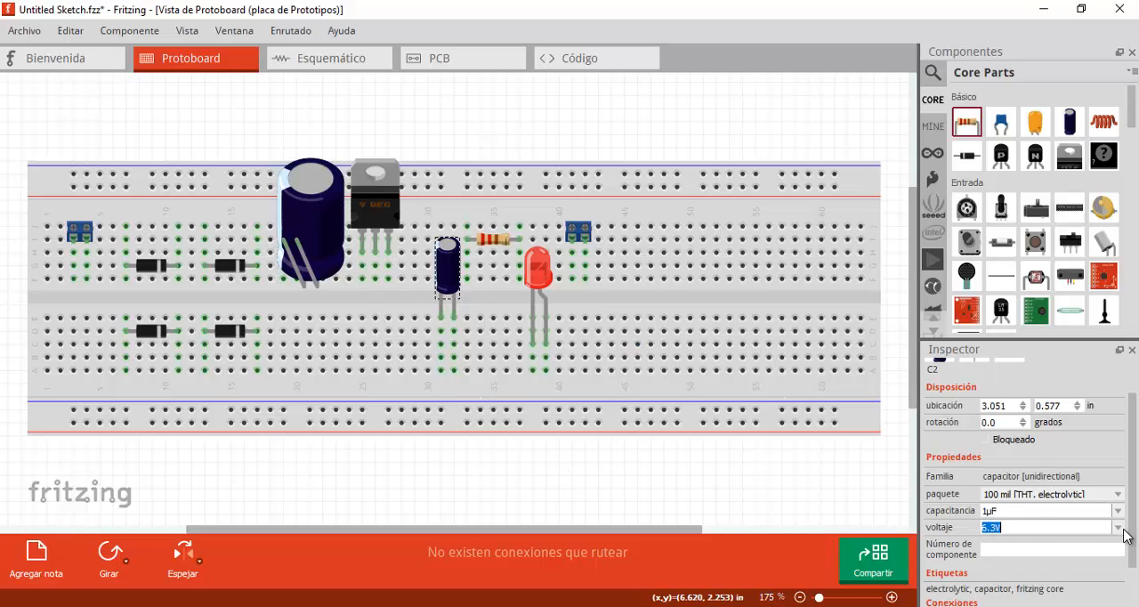
pyautogui.click(1118, 529)
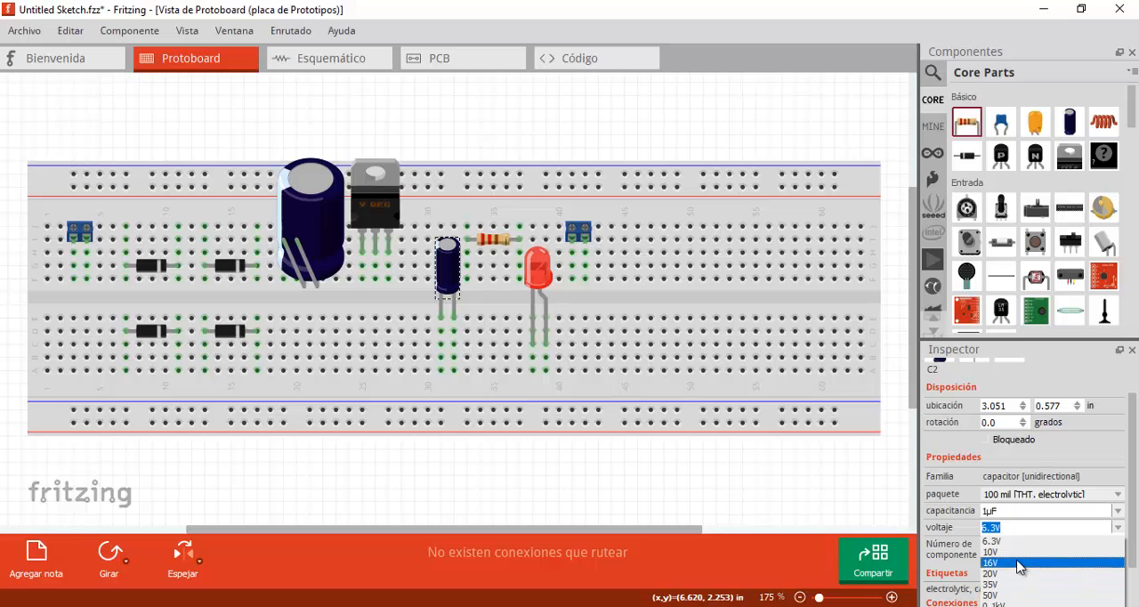
pyautogui.click(1020, 562)
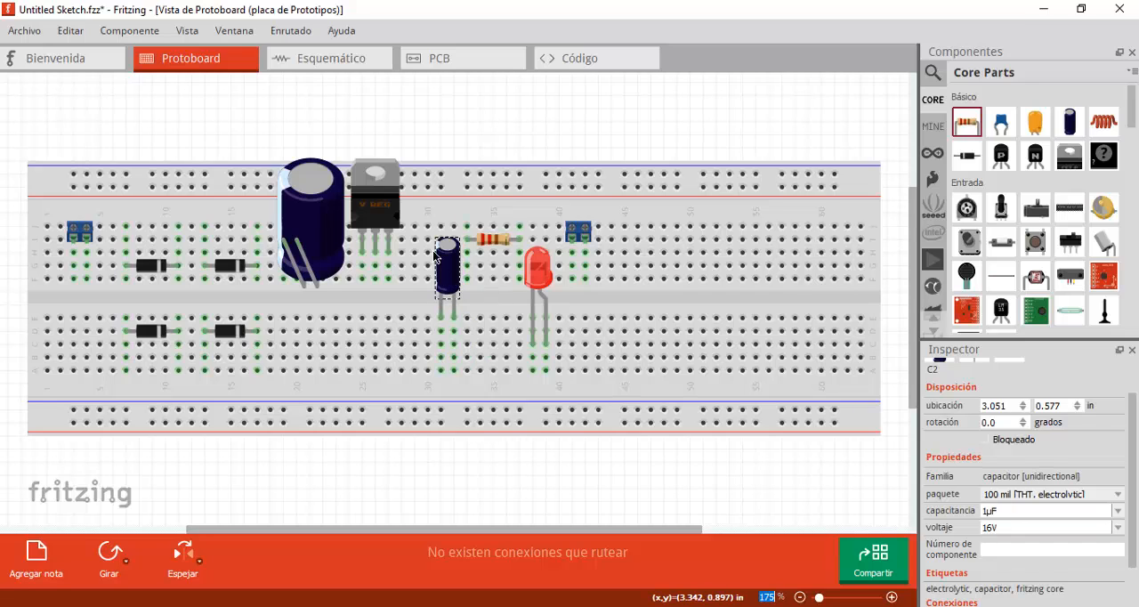
# - Move capacitor C2's label slightly up, clear of its symbol in the schematic view
pyautogui.click(335, 79)
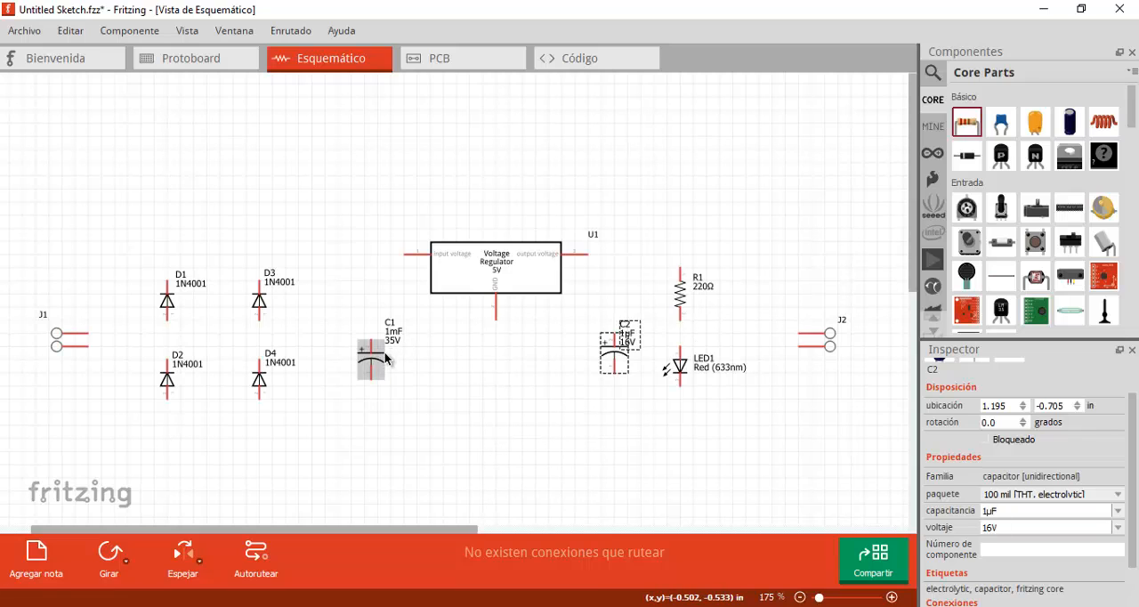
pyautogui.click(518, 399)
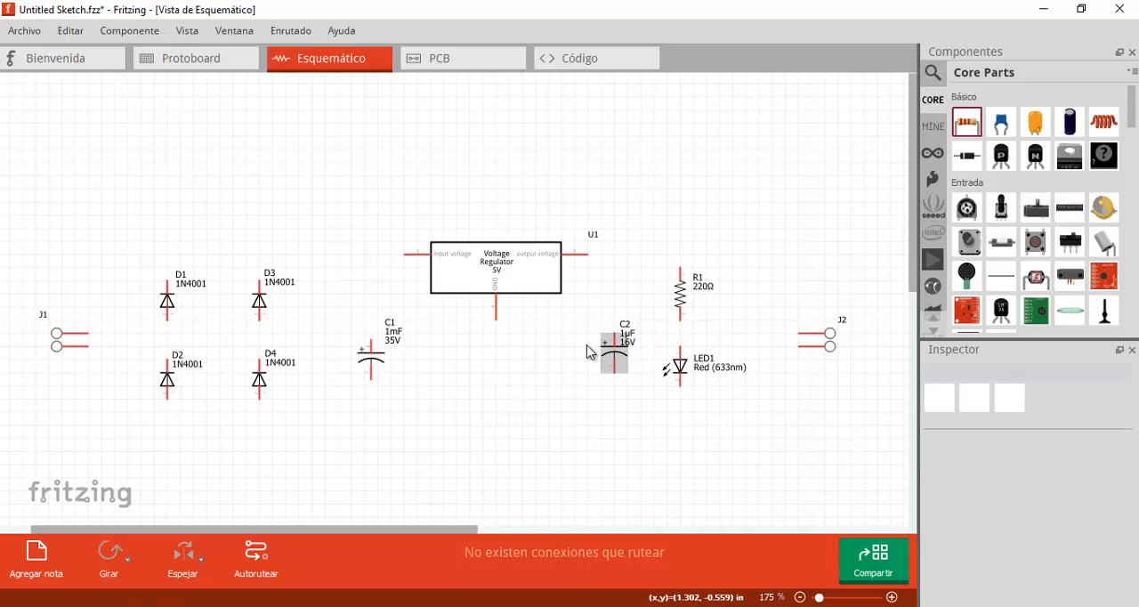
pyautogui.click(627, 338)
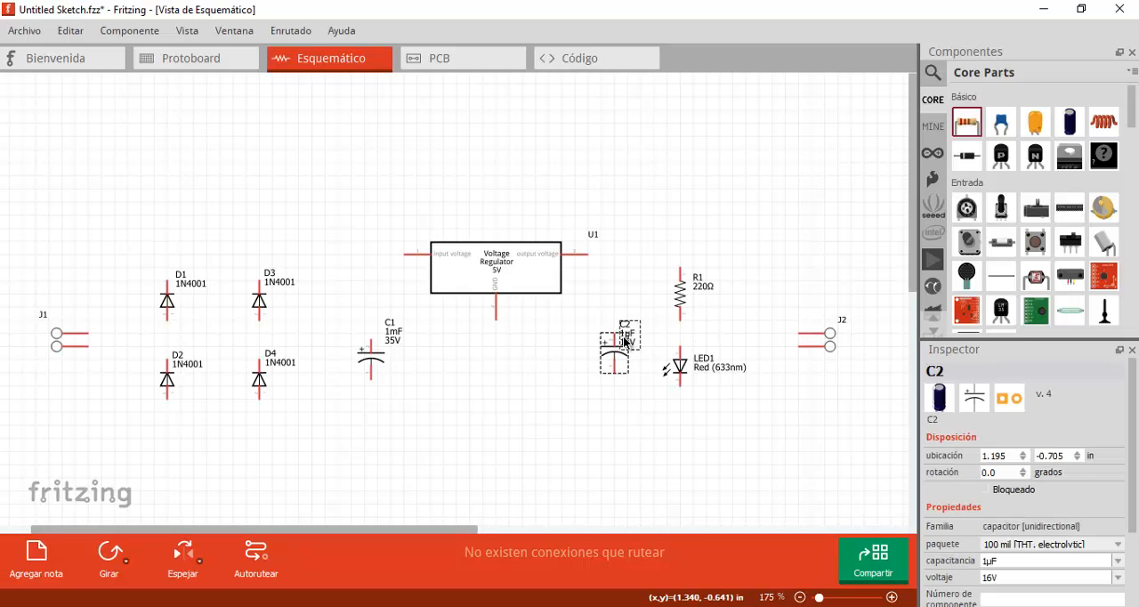
# - Look at the component footprints in the PCB view and return to the schematic
pyautogui.click(460, 60)
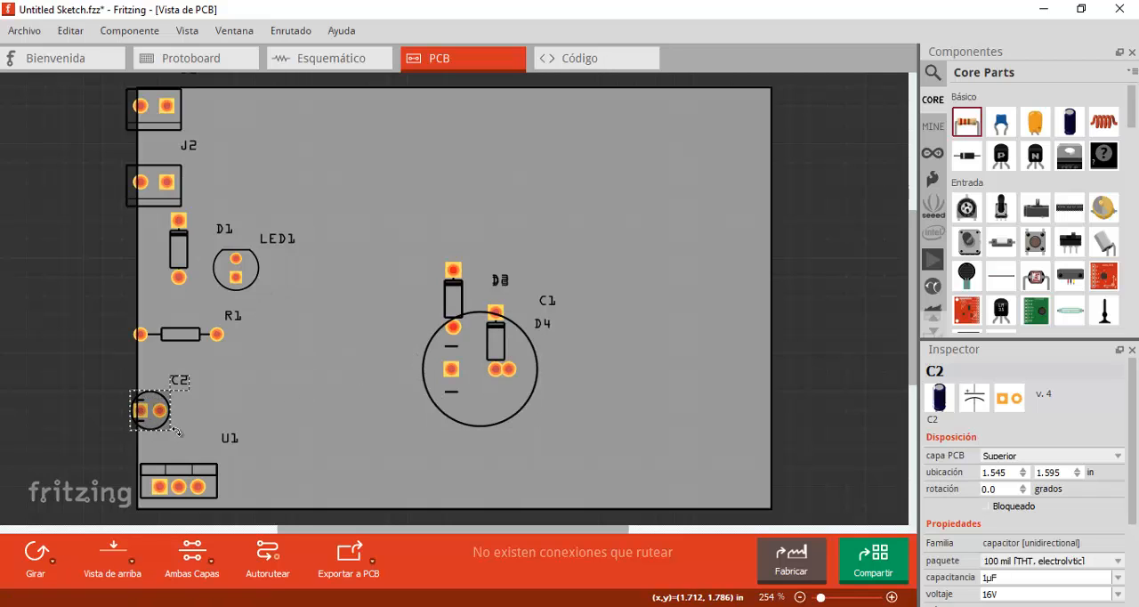
pyautogui.click(312, 59)
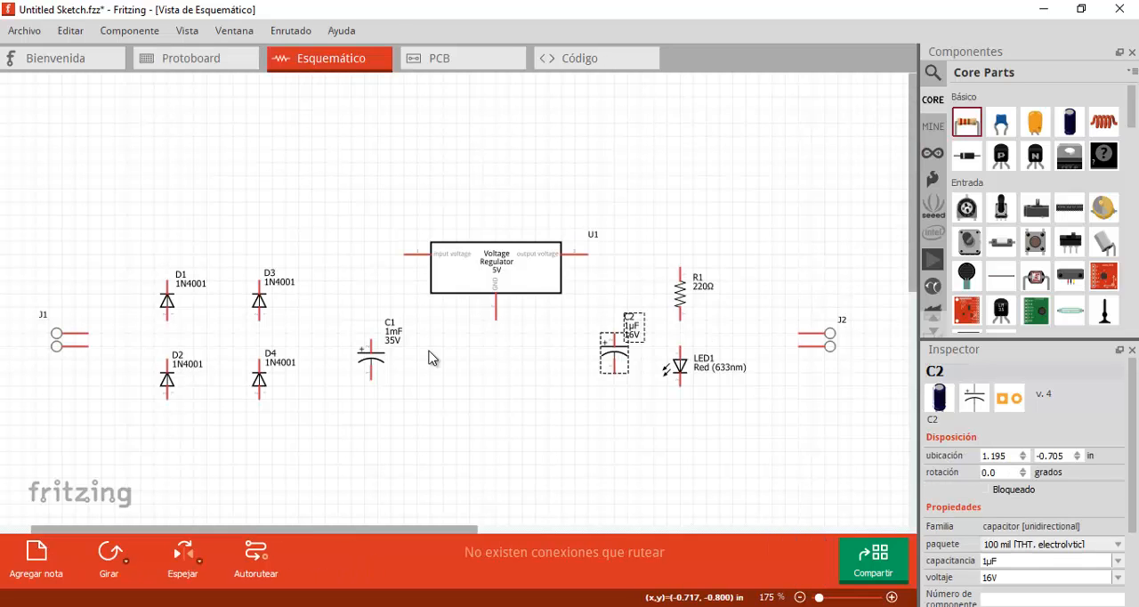
pyautogui.click(474, 411)
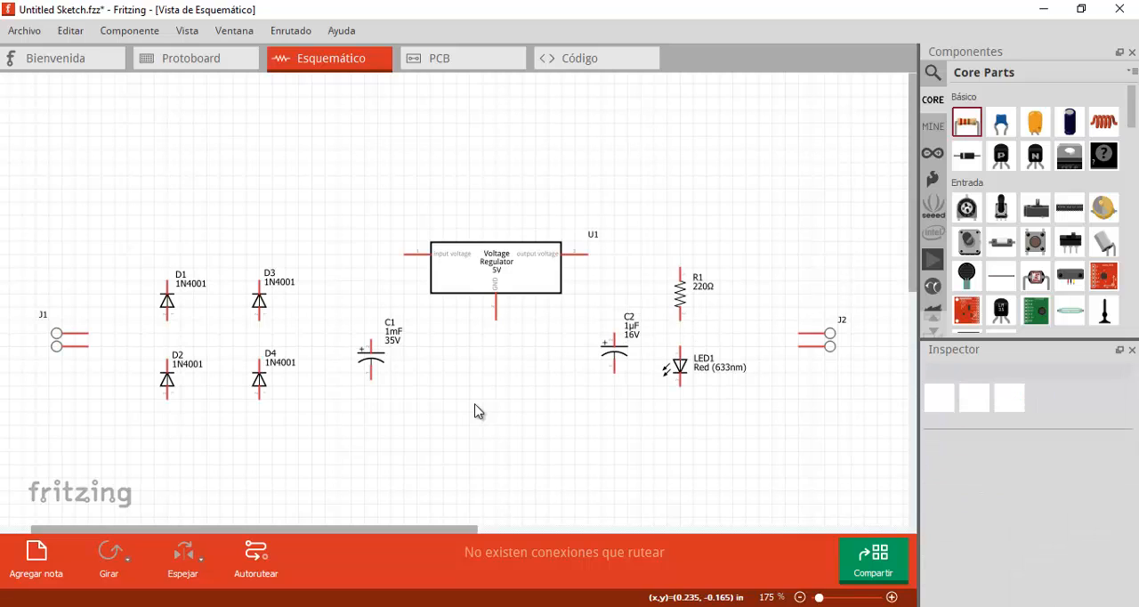
# - Hide the part number in diode D1's schematic label, keeping only the reference name
pyautogui.click(679, 368)
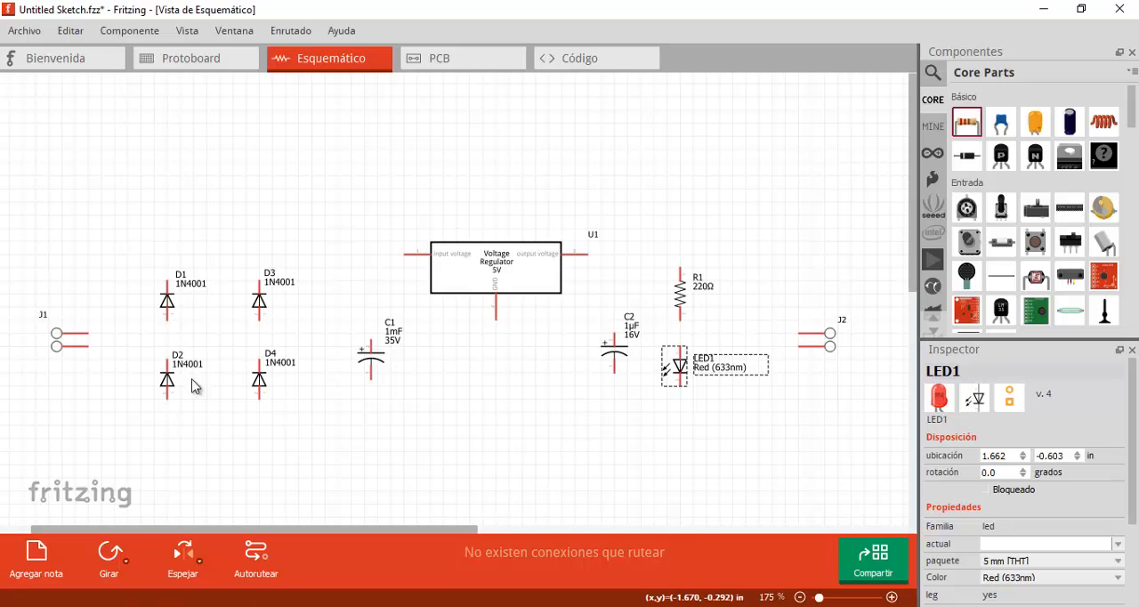
pyautogui.click(165, 301)
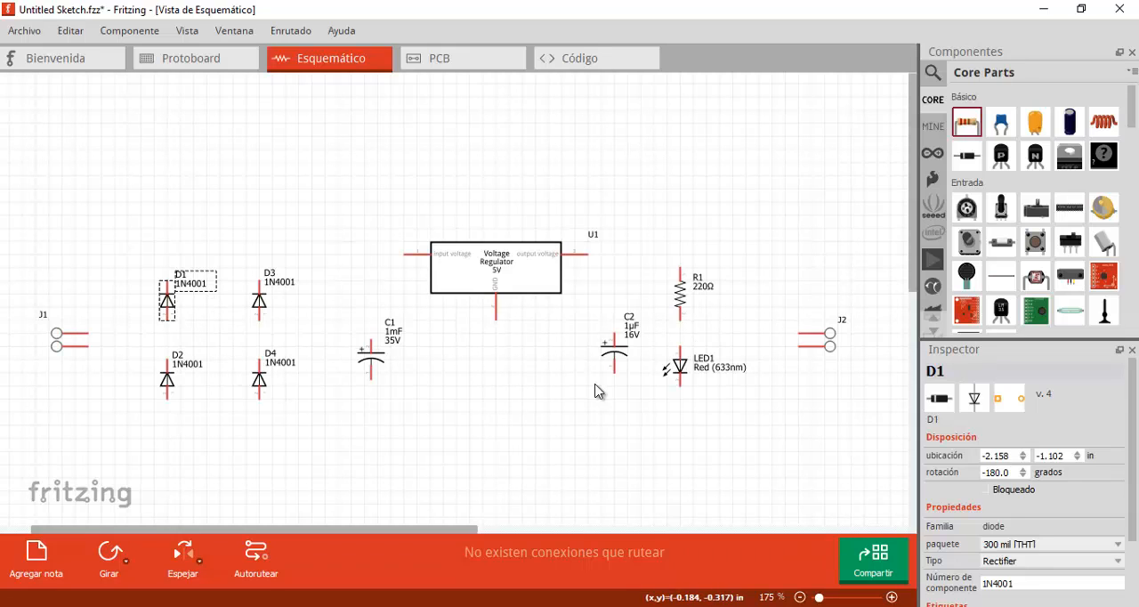
pyautogui.rightClick(197, 290)
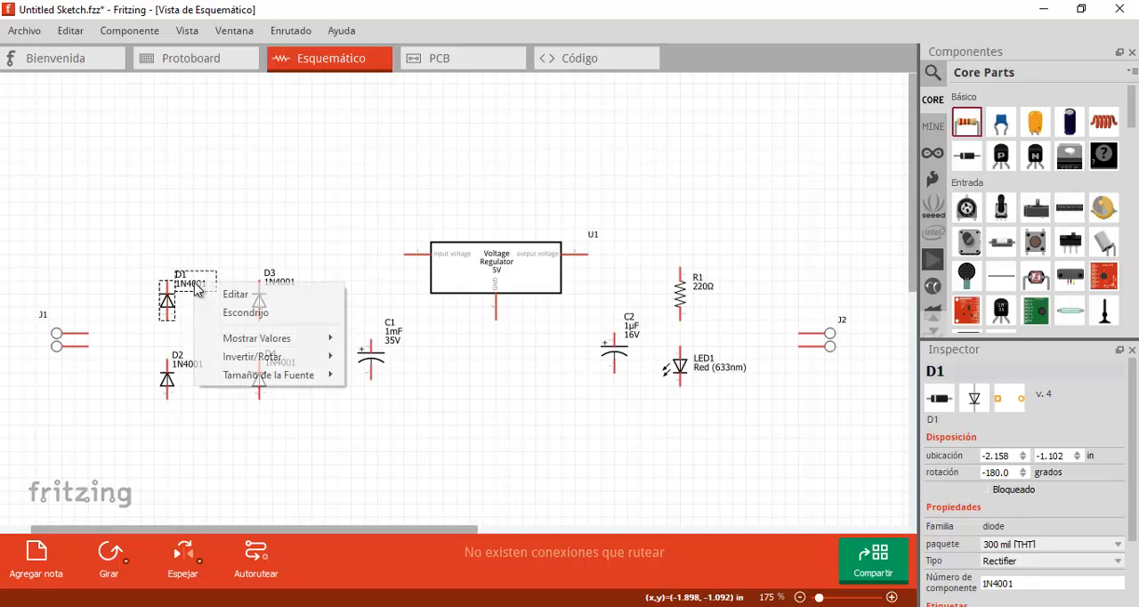
pyautogui.moveTo(325, 338)
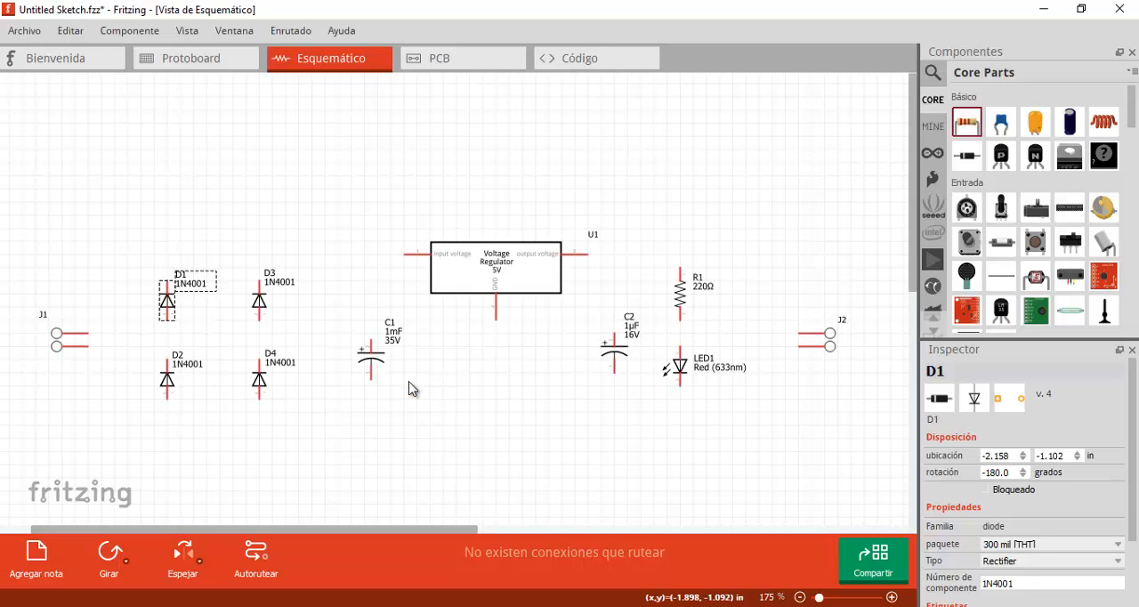
pyautogui.click(418, 384)
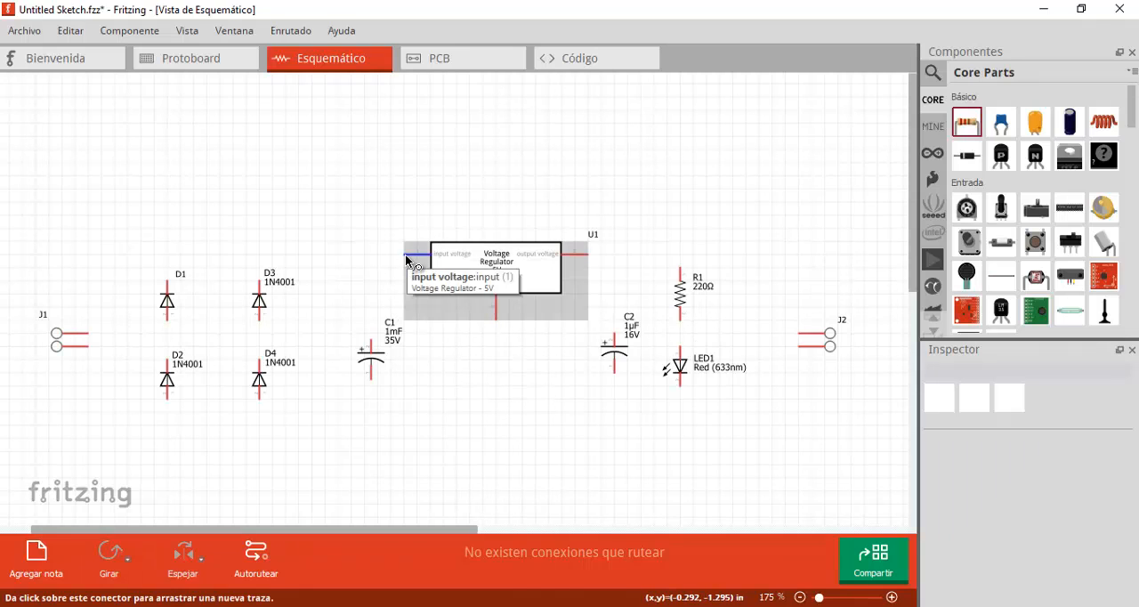
# - Wire the input of voltage regulator U1 to the upper terminal of diode D1 and bend the wire into a corner above D1
pyautogui.moveTo(406, 256); pyautogui.dragTo(166, 258)
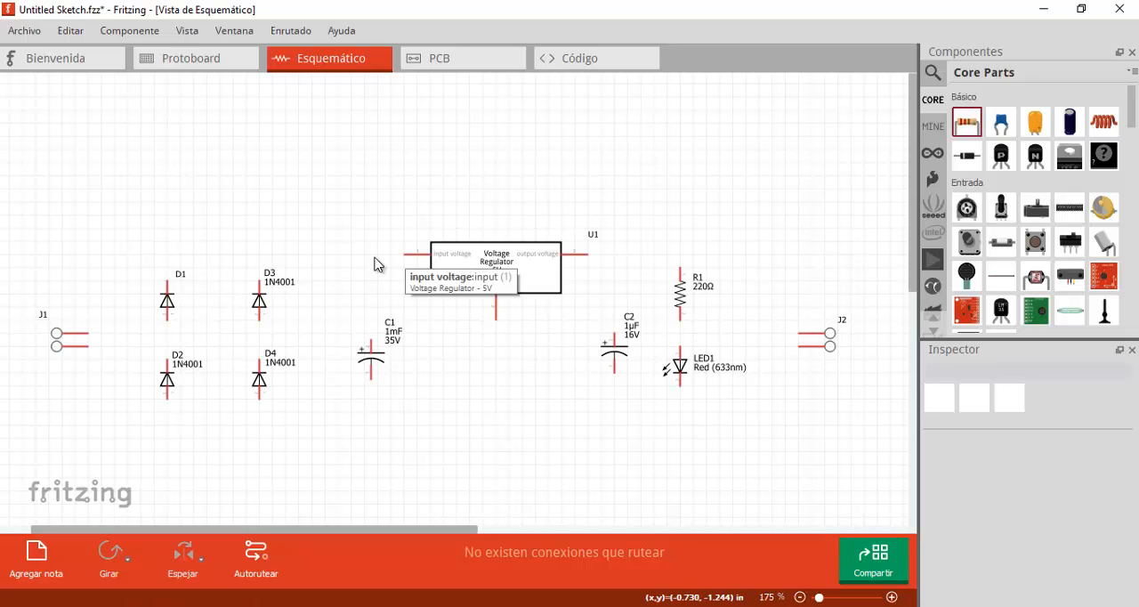
pyautogui.moveTo(405, 254); pyautogui.dragTo(167, 280)
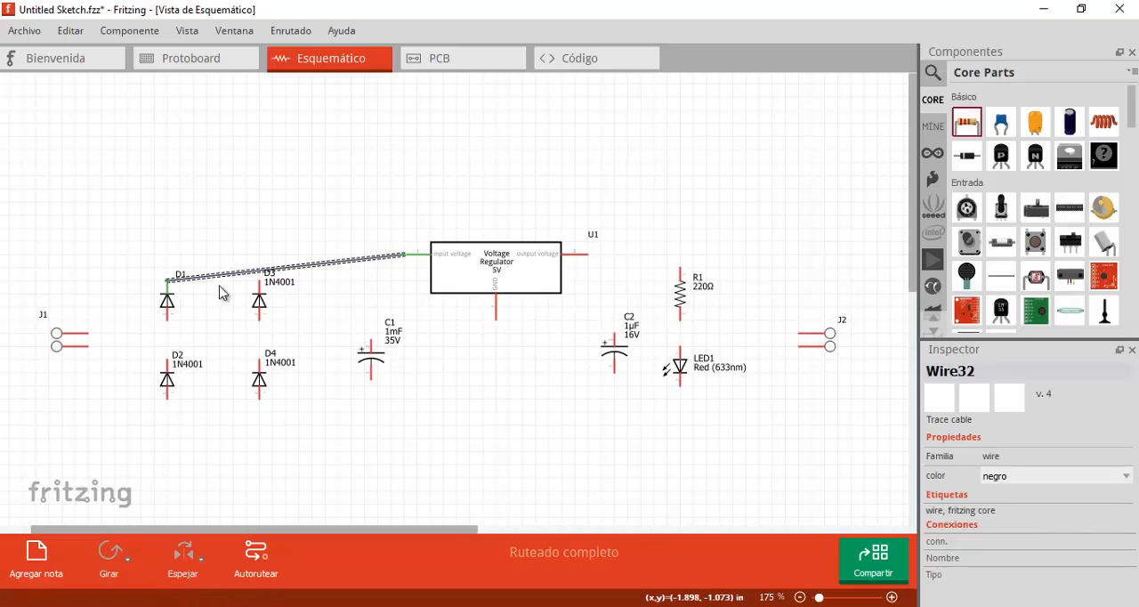
pyautogui.moveTo(233, 269); pyautogui.dragTo(168, 264)
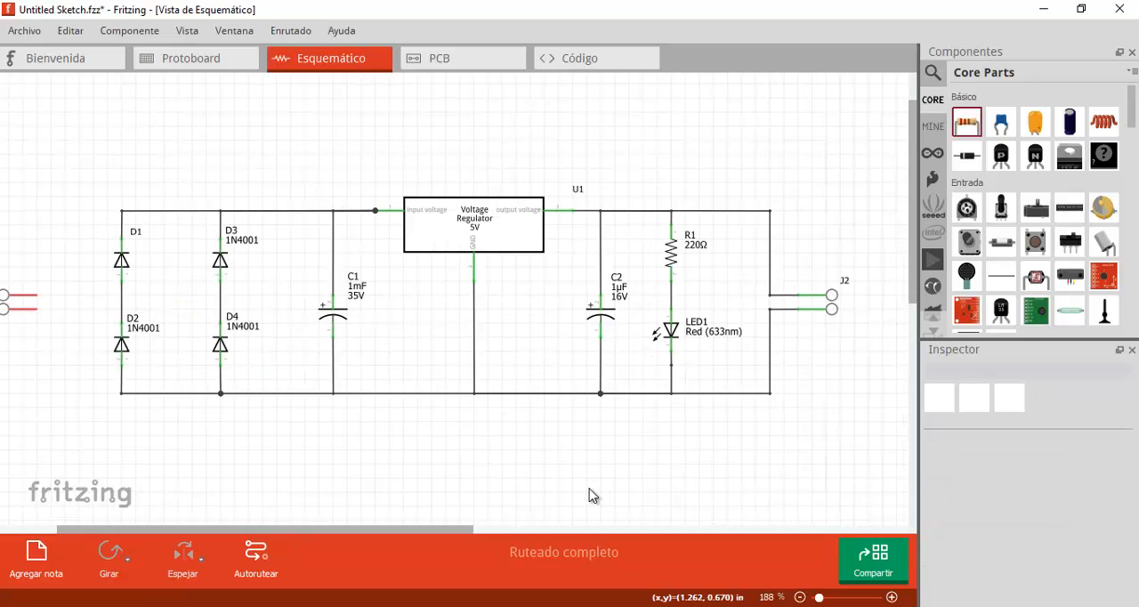
pyautogui.keyDown('ctrl'); pyautogui.scroll(-1, 50, 328); pyautogui.keyUp('ctrl')
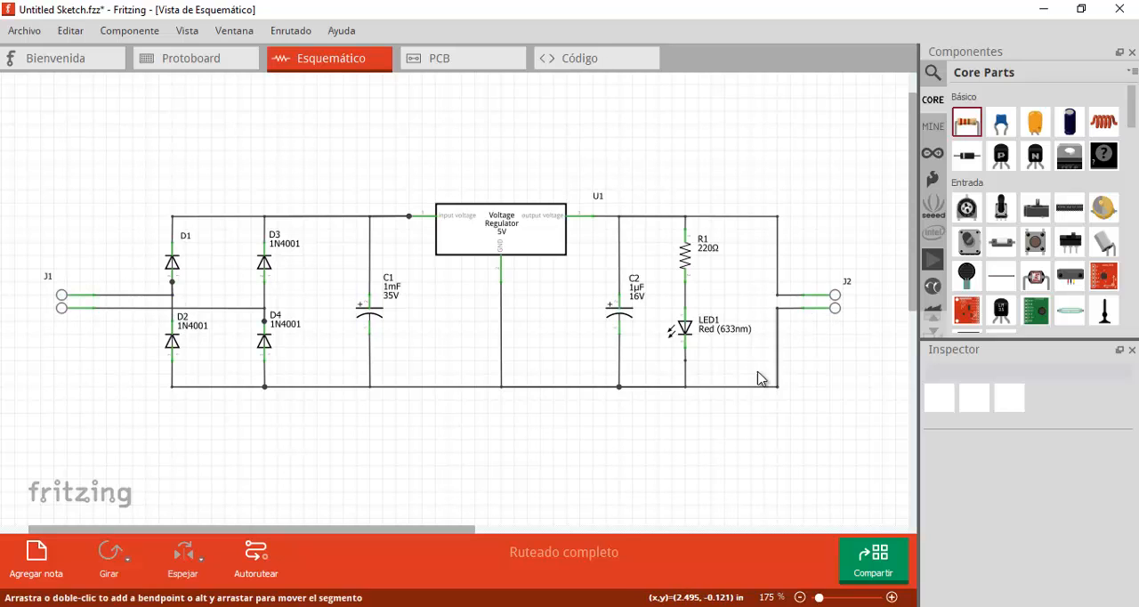
# - In the PCB view, move screw terminal J1 off the board's left edge to a spot near the top edge
pyautogui.click(481, 61)
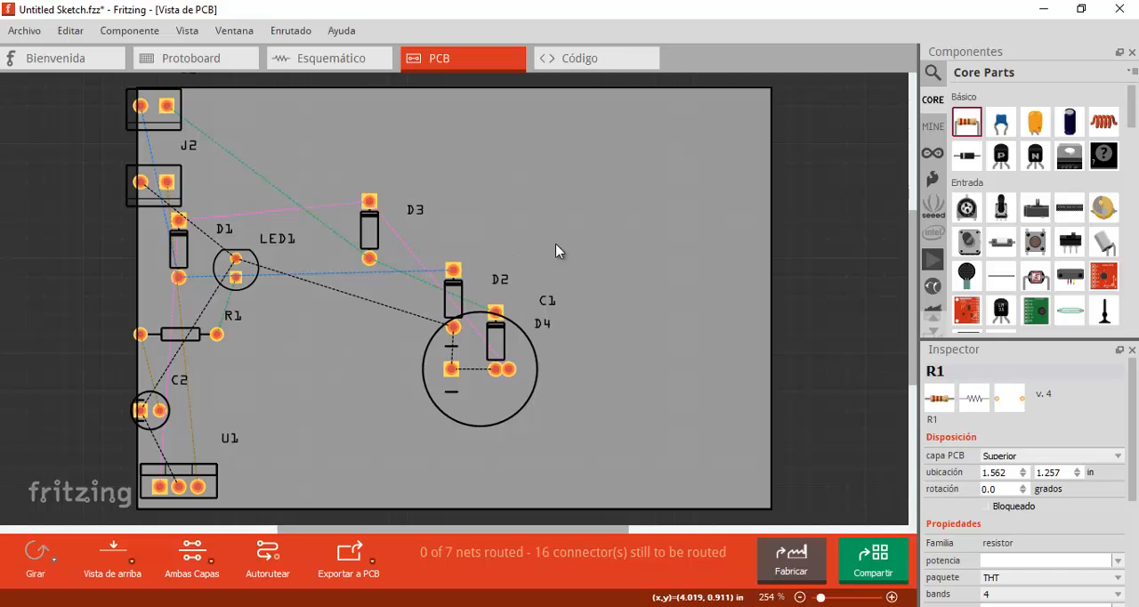
pyautogui.keyDown('ctrl'); pyautogui.scroll(-2, 538, 269); pyautogui.keyUp('ctrl')
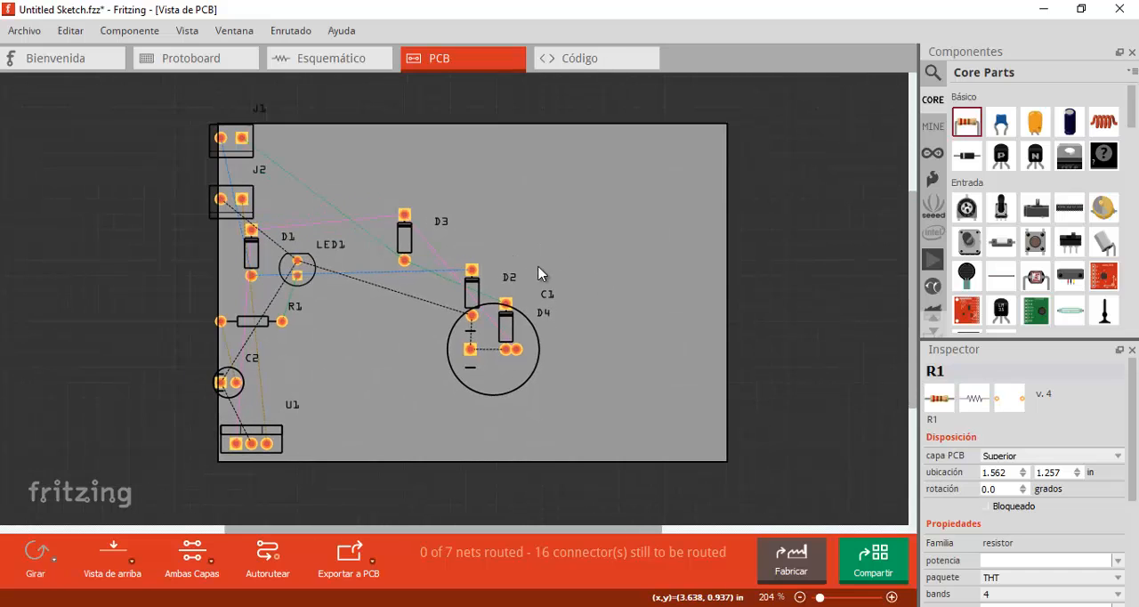
pyautogui.click(244, 158)
pyautogui.moveTo(245, 159); pyautogui.dragTo(341, 178)
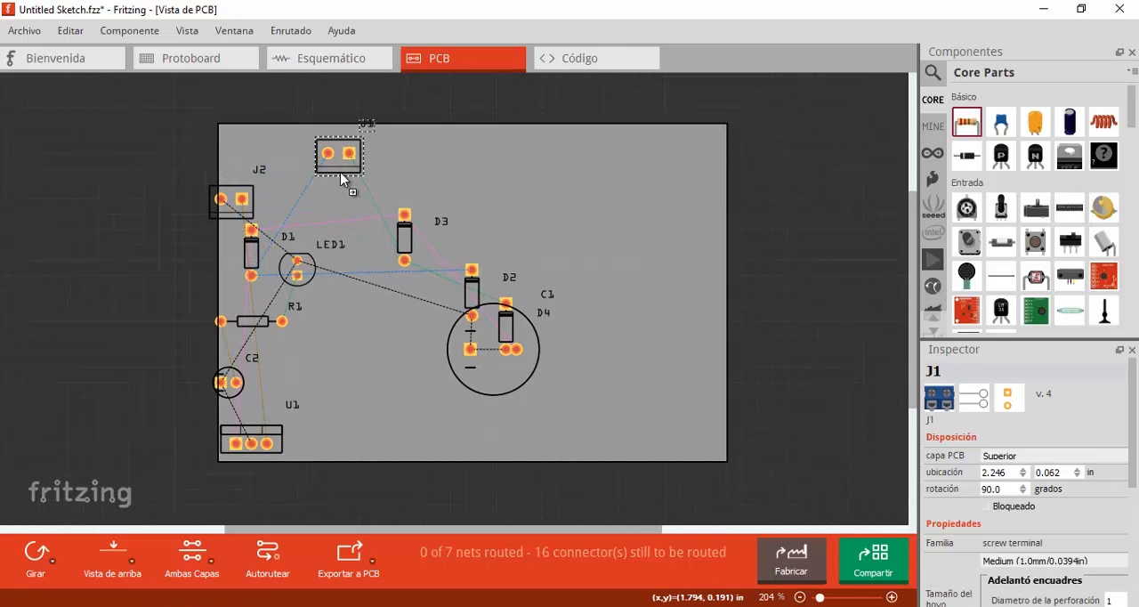
pyautogui.click(343, 192)
# - Move screw terminal J2 from the board's left edge to the upper right area of the PCB
pyautogui.keyDown('ctrl'); pyautogui.scroll(2, 344, 193); pyautogui.keyUp('ctrl')
pyautogui.keyDown('ctrl'); pyautogui.scroll(3, 360, 181); pyautogui.keyUp('ctrl')
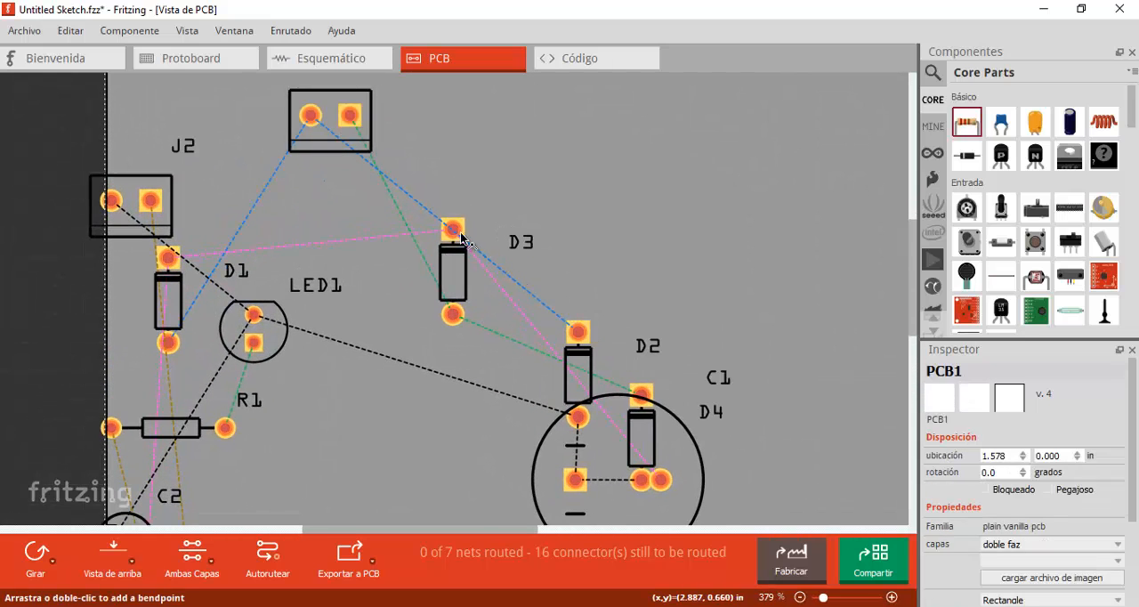
pyautogui.keyDown('ctrl'); pyautogui.scroll(-1, 320, 223); pyautogui.keyUp('ctrl')
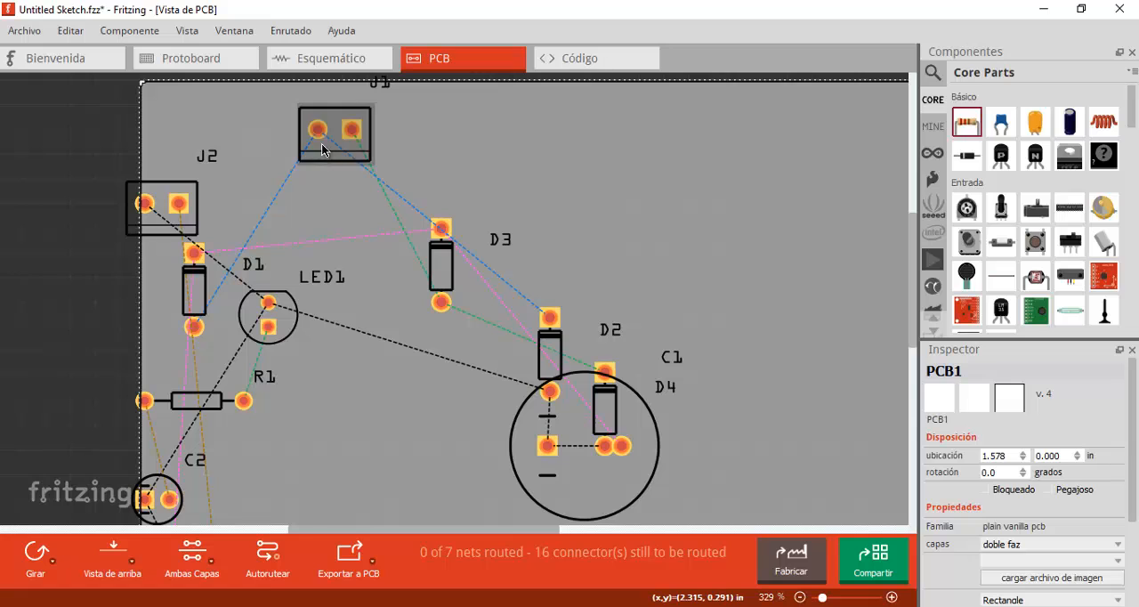
pyautogui.moveTo(158, 231); pyautogui.dragTo(727, 231)
pyautogui.click(596, 186)
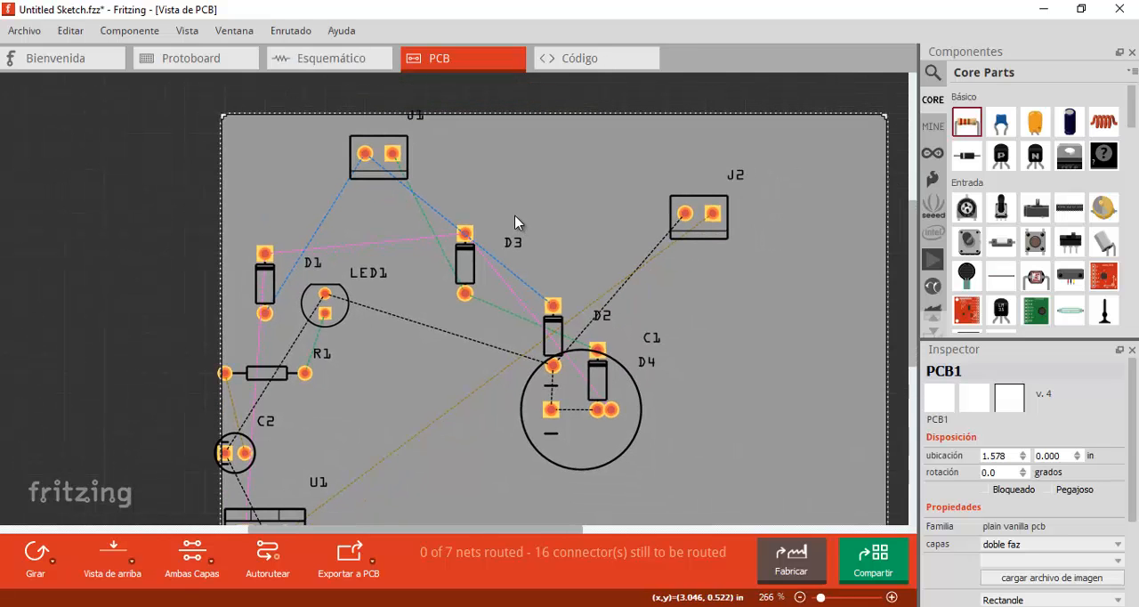
pyautogui.keyDown('ctrl'); pyautogui.scroll(-2, 516, 223); pyautogui.keyUp('ctrl')
# - Check the schematic, then move capacitor C1 clear of the diodes to the board's right side and screw terminal J1 towards its left edge
pyautogui.click(336, 62)
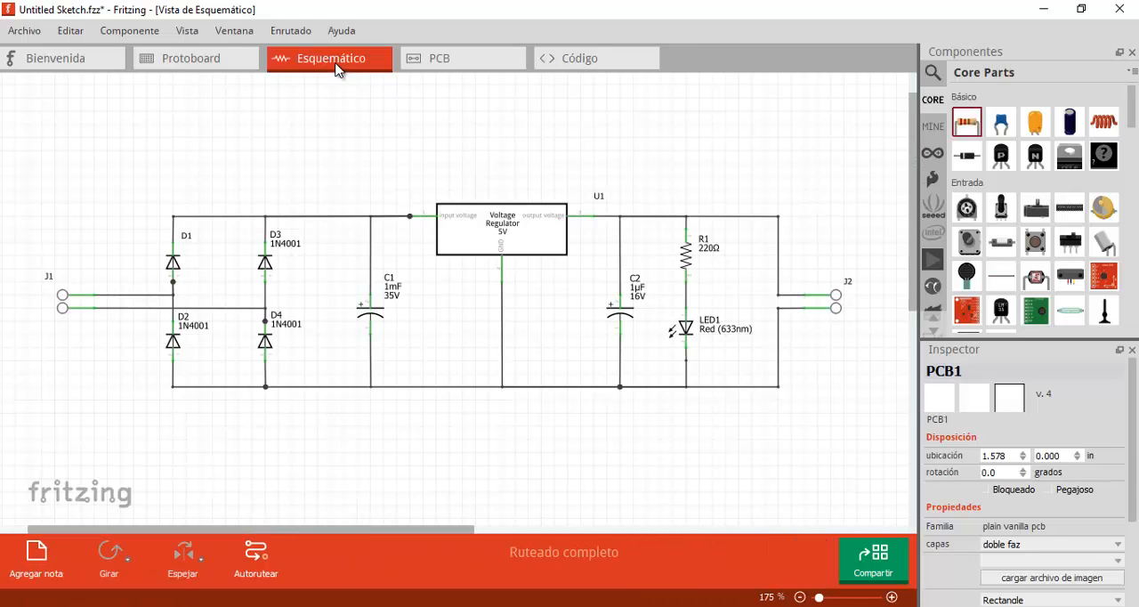
pyautogui.click(456, 63)
pyautogui.click(577, 459)
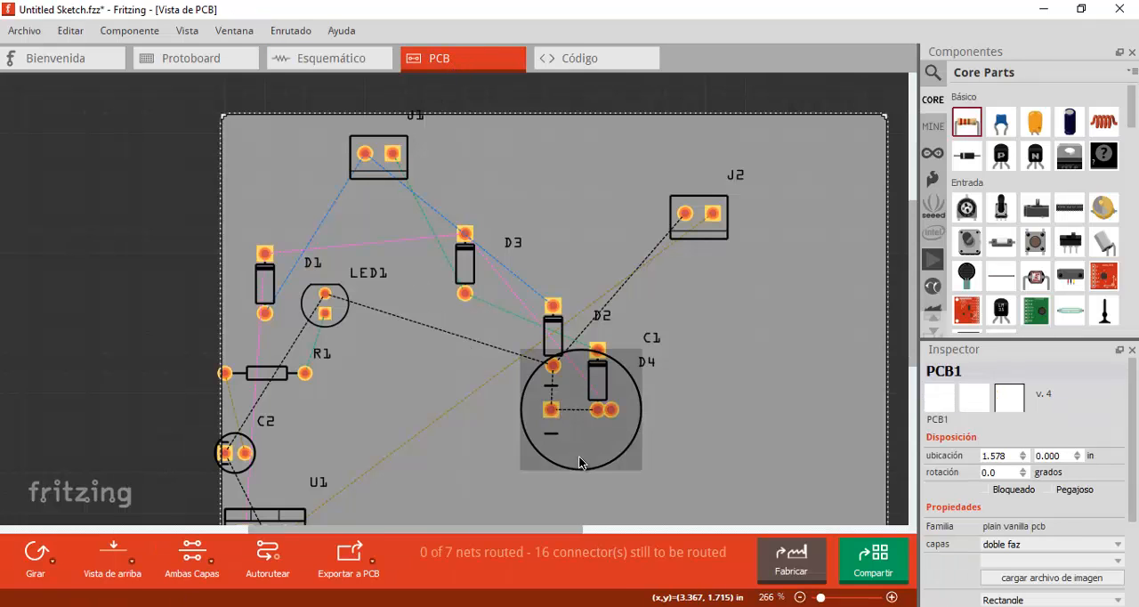
pyautogui.moveTo(577, 459); pyautogui.dragTo(762, 392)
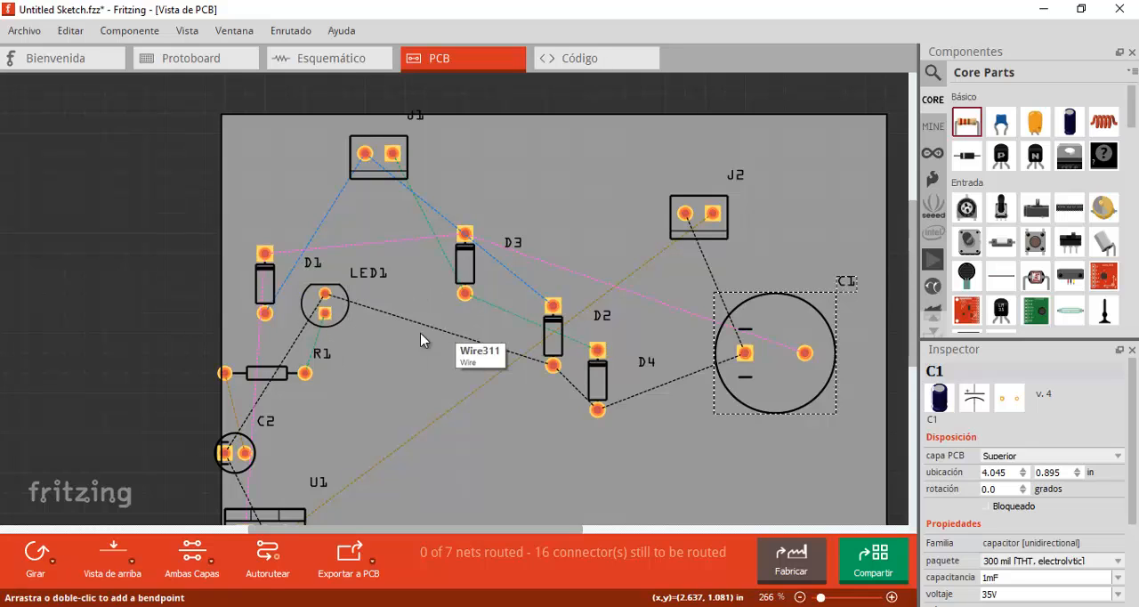
pyautogui.click(374, 182)
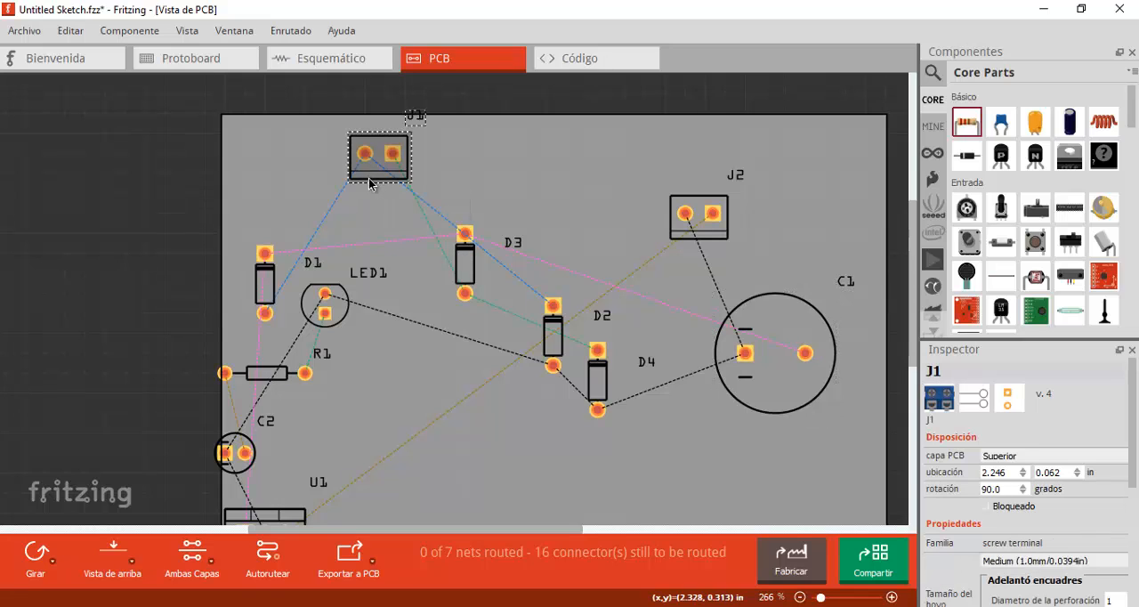
pyautogui.moveTo(370, 182); pyautogui.dragTo(272, 217)
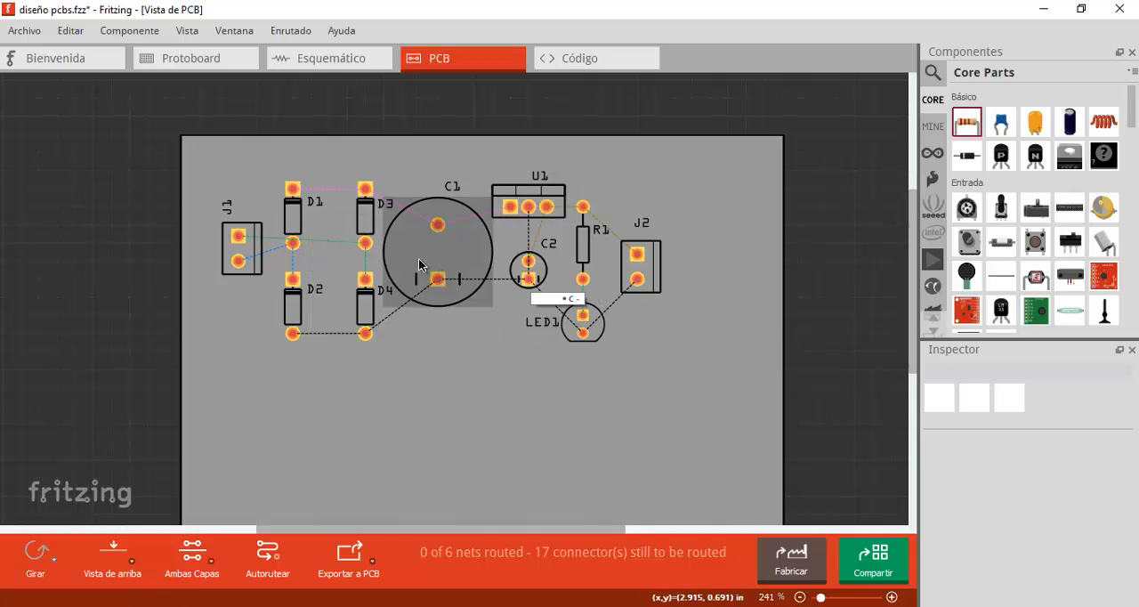
# - Move diode D3 closer to D1 on the PCB and check the power supply reference images in the browser
pyautogui.moveTo(361, 224); pyautogui.dragTo(336, 225)
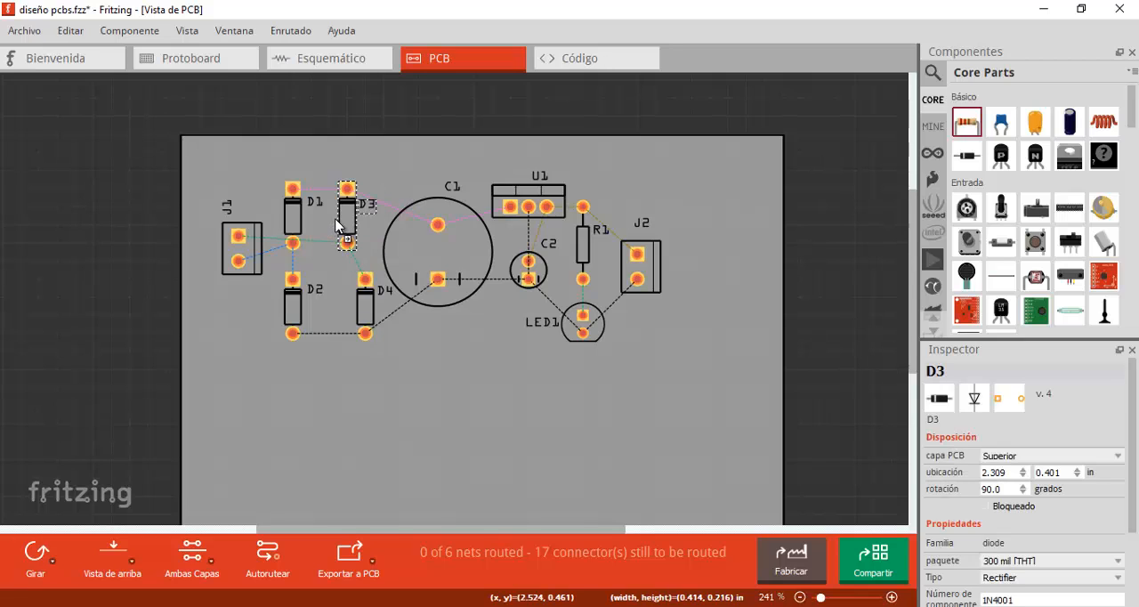
pyautogui.click(792, 309)
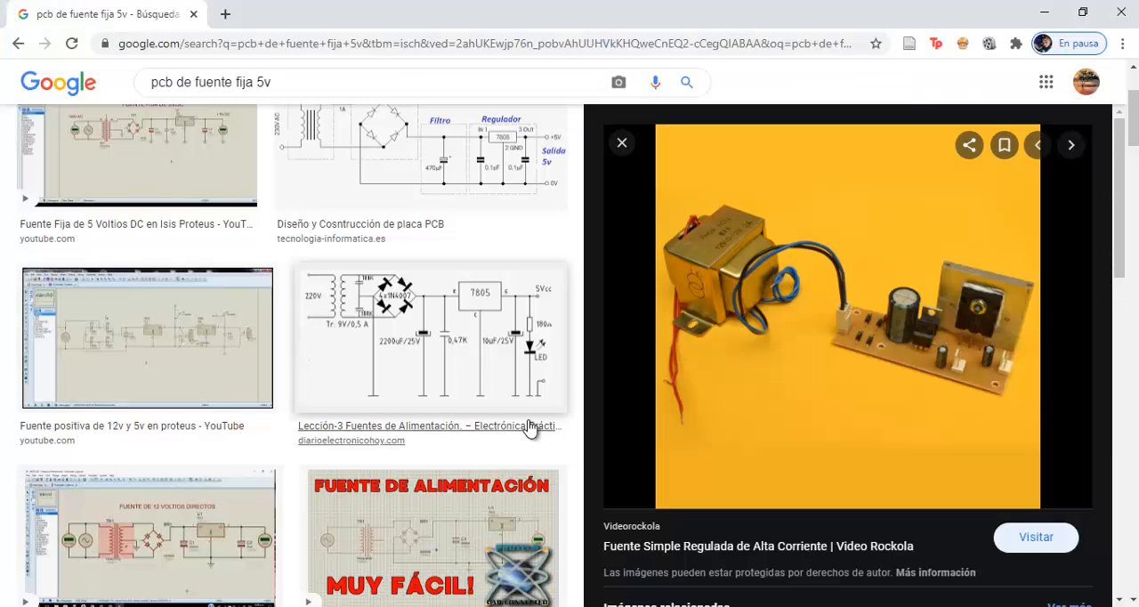
pyautogui.scroll(-4, 529, 429)
pyautogui.scroll(-3, 530, 429)
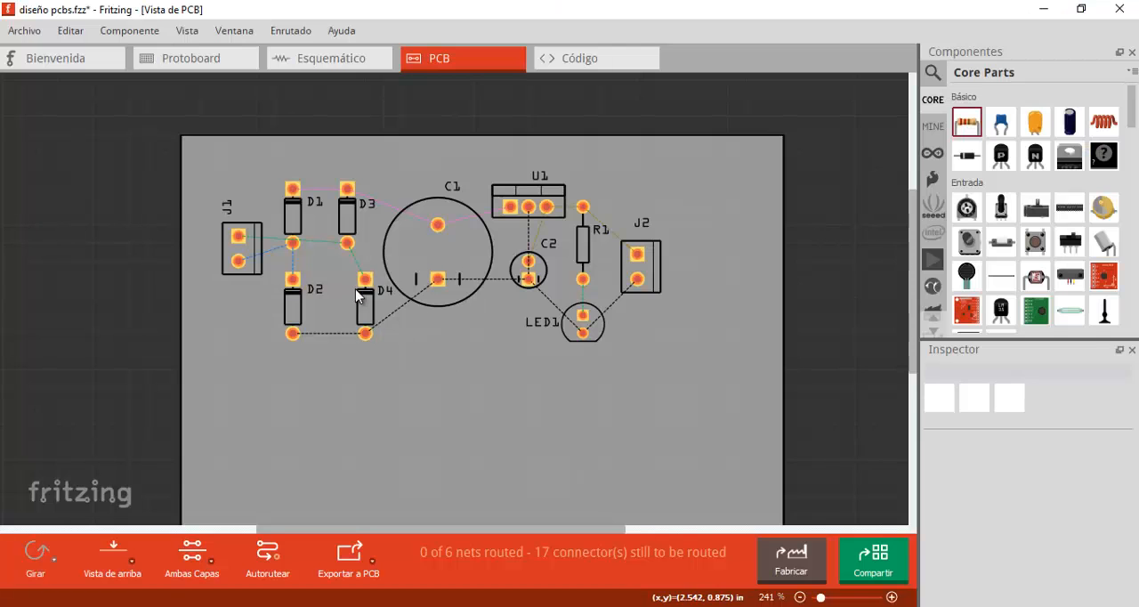
pyautogui.keyDown('ctrl'); pyautogui.scroll(5, 358, 297); pyautogui.keyUp('ctrl')
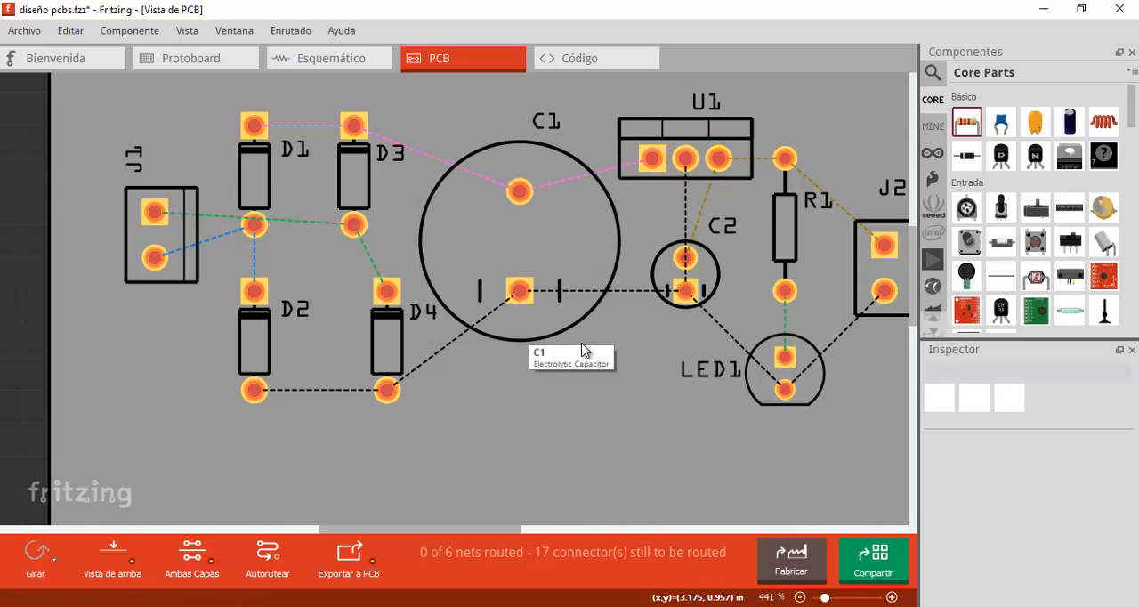
pyautogui.scroll(-3, 617, 363)
pyautogui.scroll(1, 595, 244)
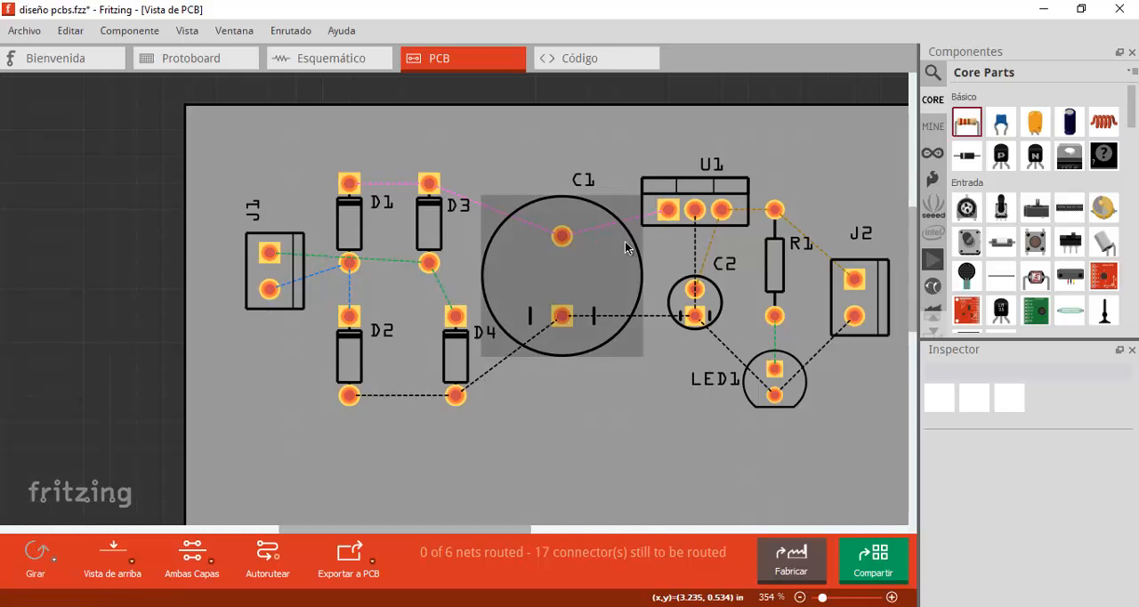
pyautogui.keyDown('ctrl'); pyautogui.scroll(-1, 631, 252); pyautogui.keyUp('ctrl')
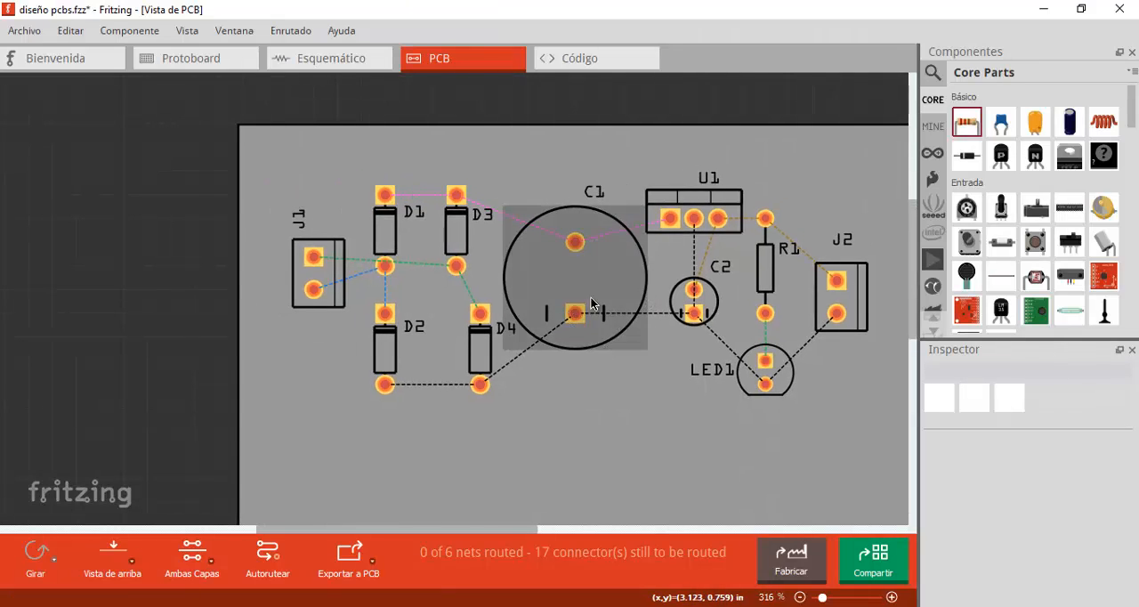
# - Switch to the browser and examine the Unicrom, Tecnología Informática and Antala PCB reference images for layout ideas
pyautogui.hotkey('alt', 'Tab')
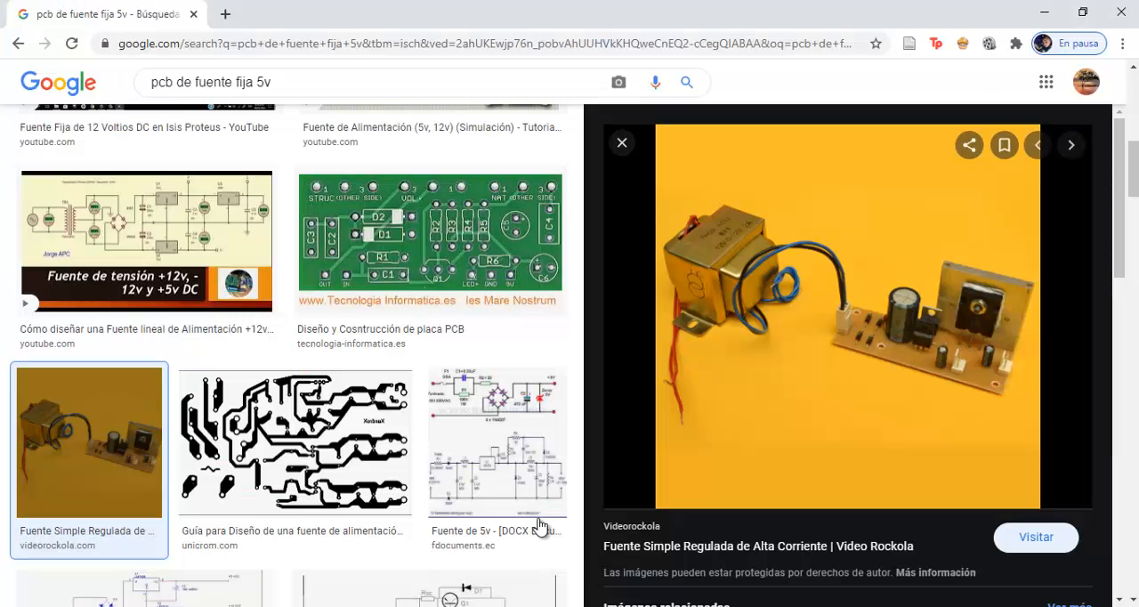
pyautogui.click(302, 416)
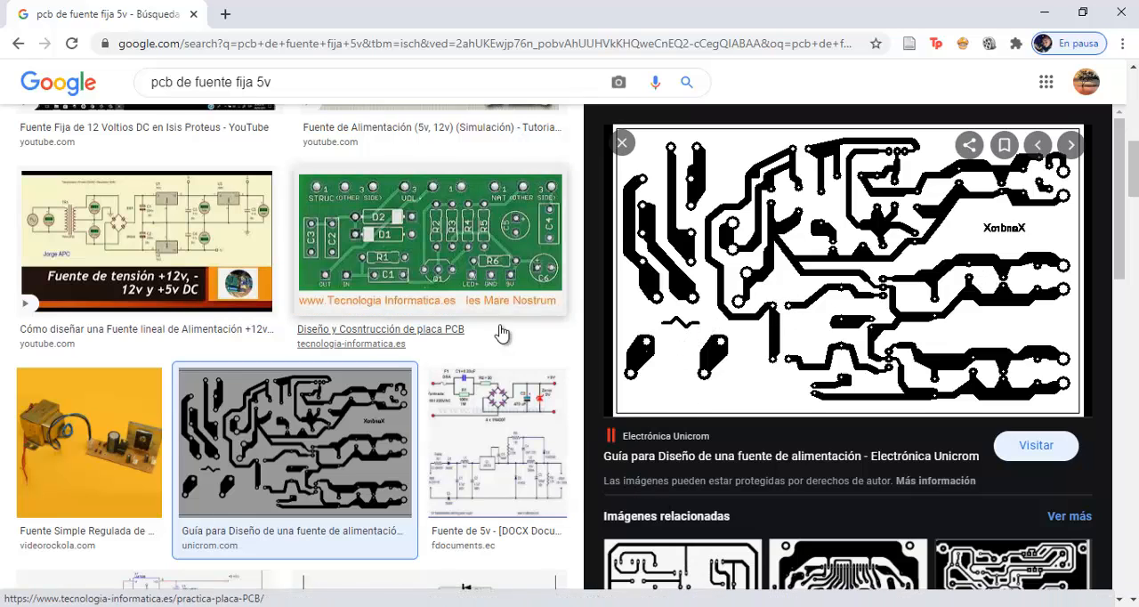
pyautogui.click(482, 256)
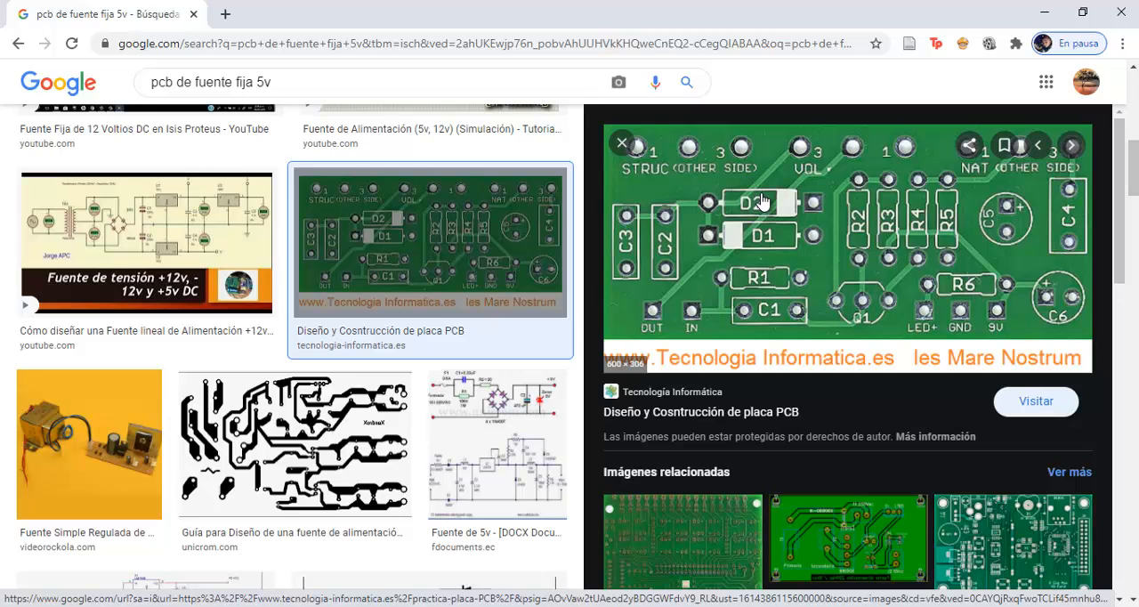
pyautogui.click(708, 529)
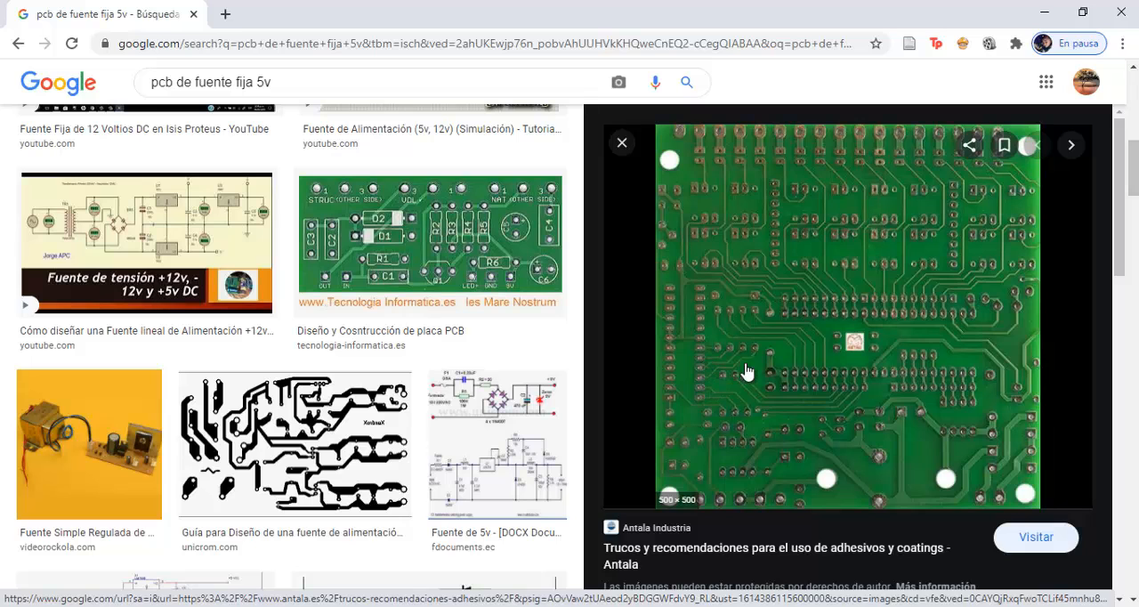
pyautogui.hotkey('alt', 'Tab')
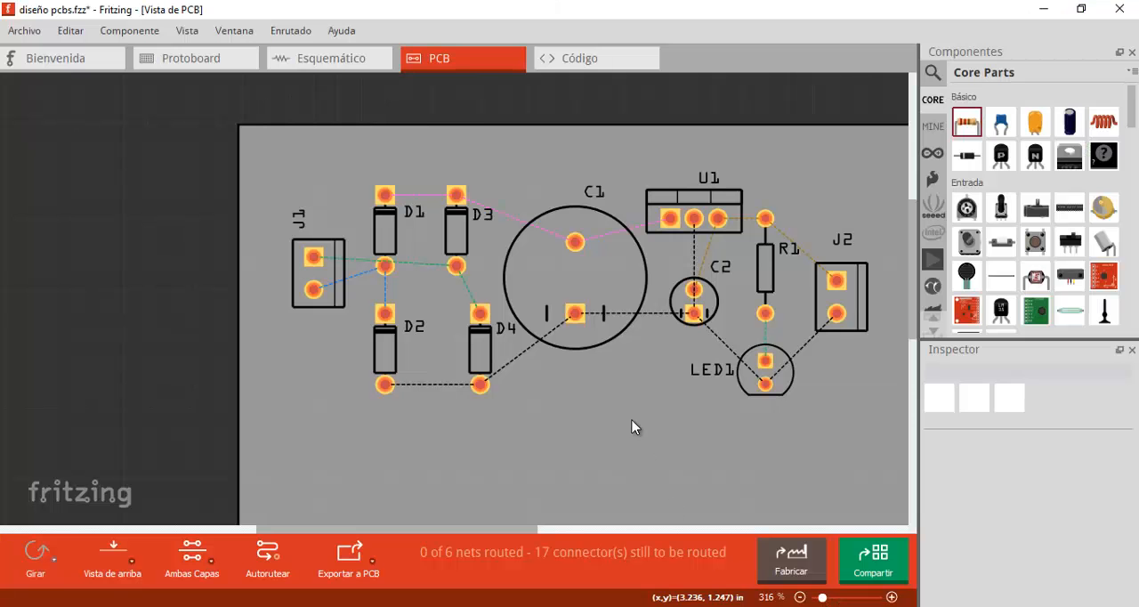
# - Back in Fritzing, move diodes D4 and D3 closer to D2 and D1, and pack the other components into a compact layout
pyautogui.click(474, 356)
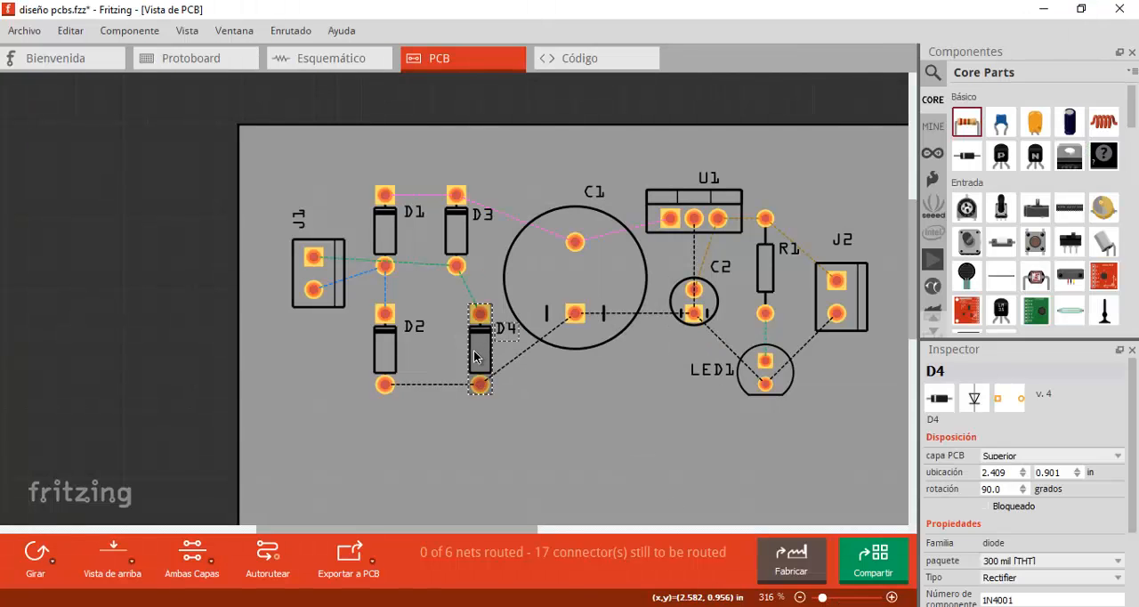
pyautogui.moveTo(474, 355); pyautogui.dragTo(414, 356)
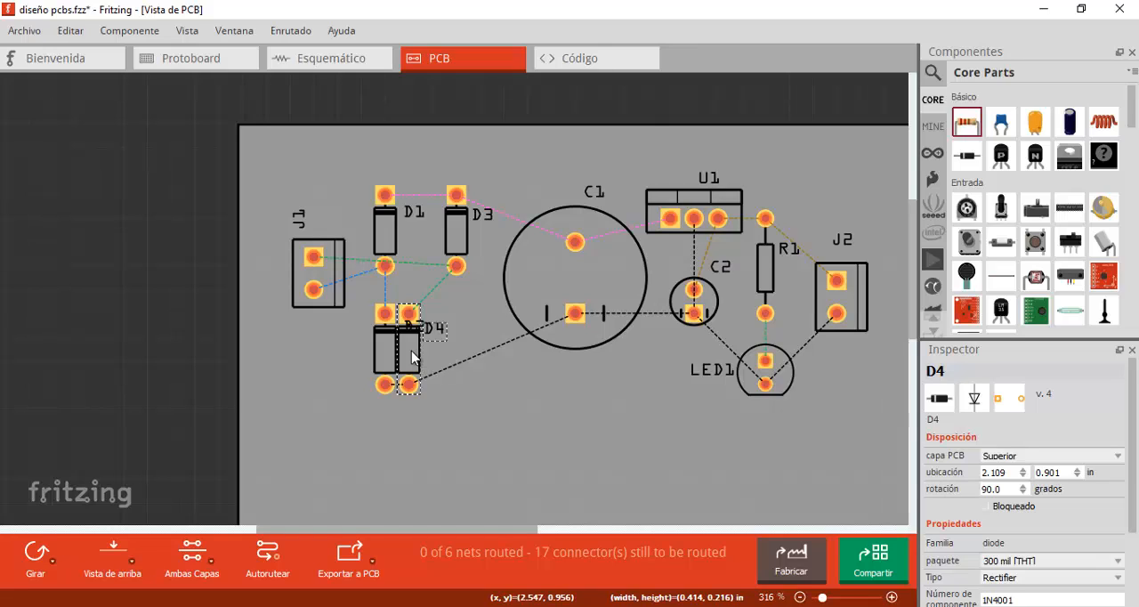
pyautogui.moveTo(411, 351); pyautogui.dragTo(424, 354)
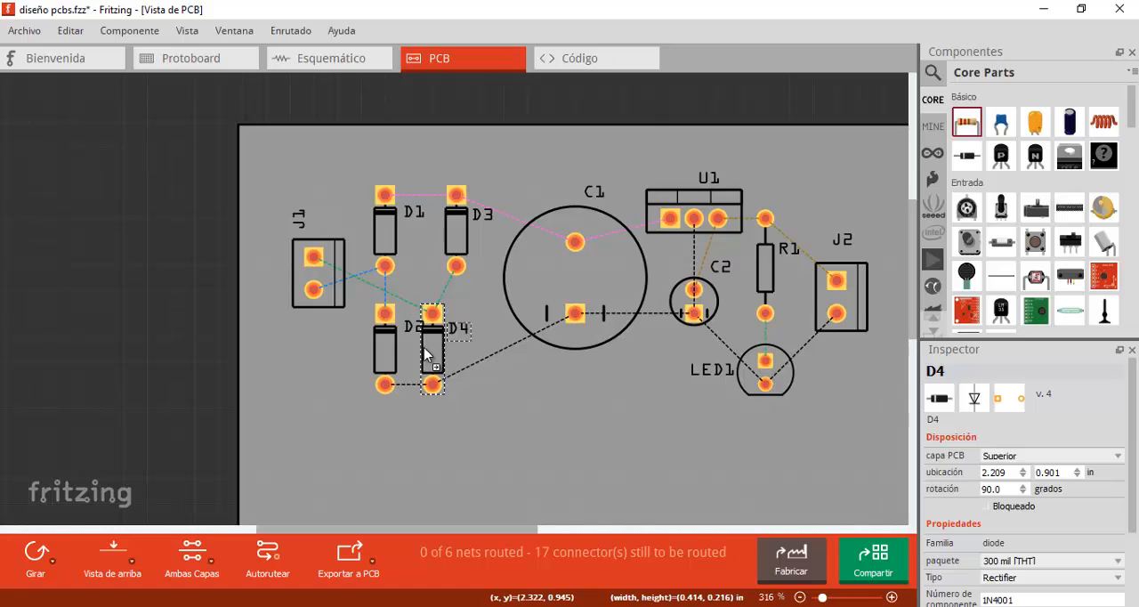
pyautogui.moveTo(425, 354); pyautogui.dragTo(426, 354)
pyautogui.moveTo(461, 225); pyautogui.dragTo(438, 225)
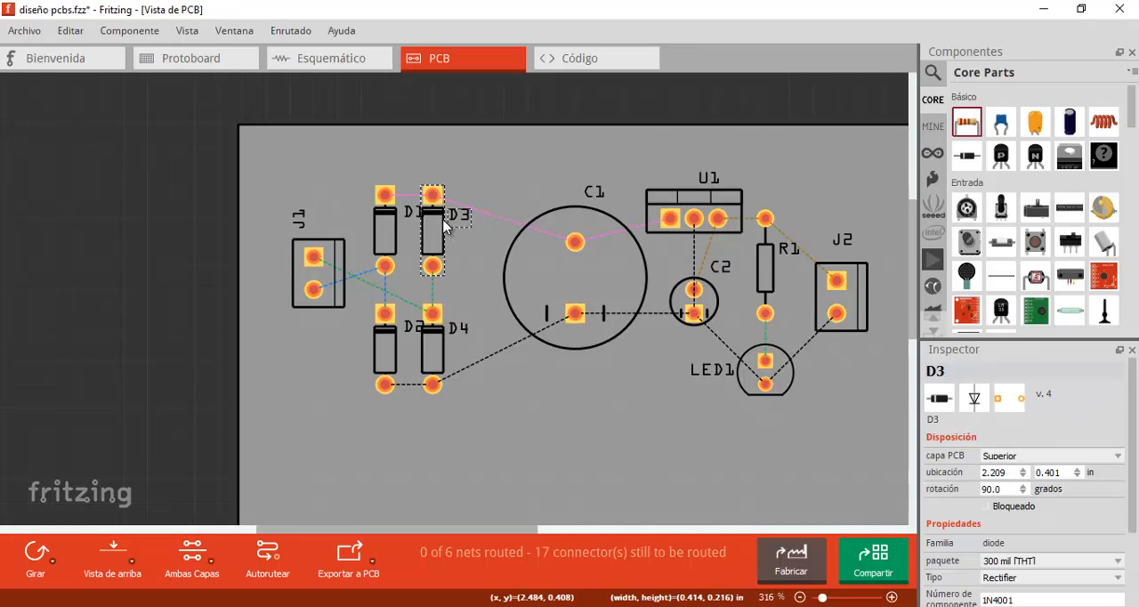
pyautogui.moveTo(333, 268); pyautogui.dragTo(355, 286)
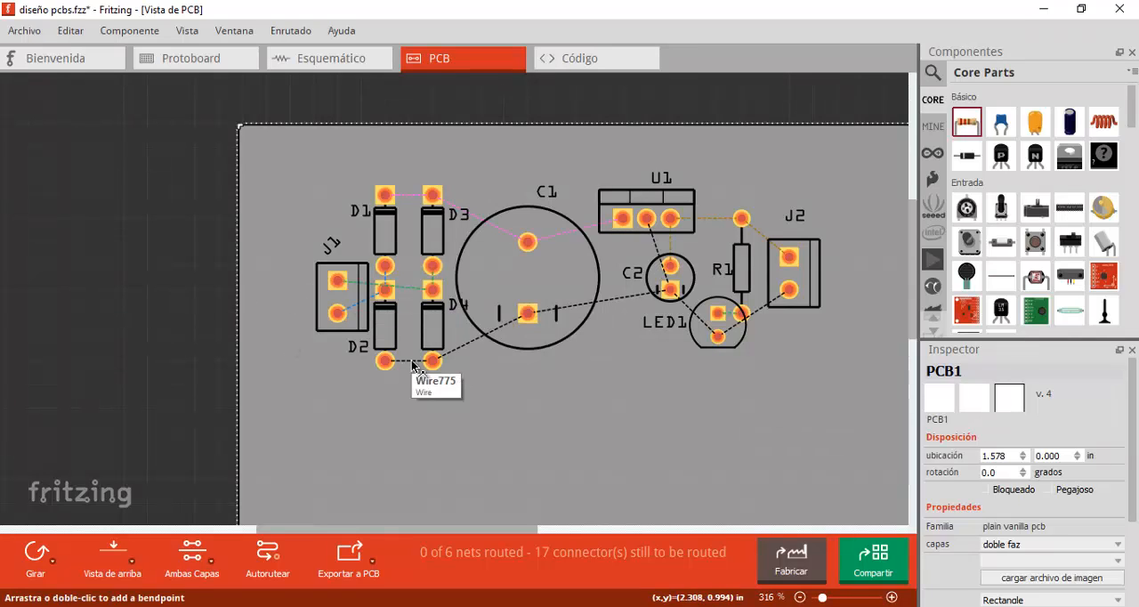
# - Shrink the PCB outline from its lower right, upper right and upper left corners to fit closely around the components
pyautogui.scroll(-5, 207, 290)
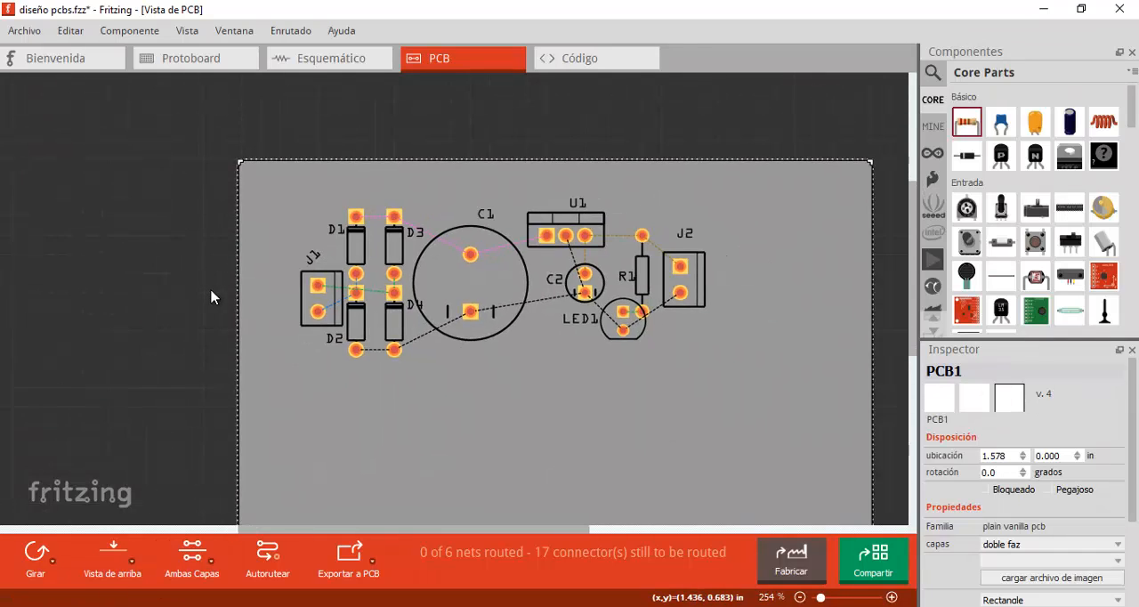
pyautogui.moveTo(818, 338); pyautogui.dragTo(818, 251, button='middle')
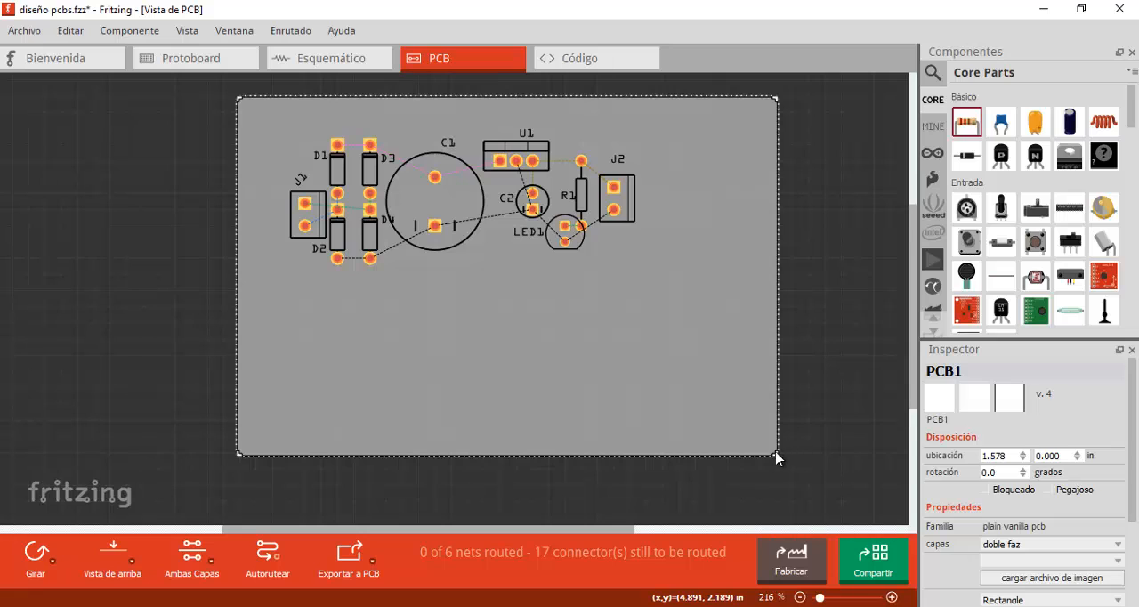
pyautogui.moveTo(777, 455); pyautogui.dragTo(643, 269)
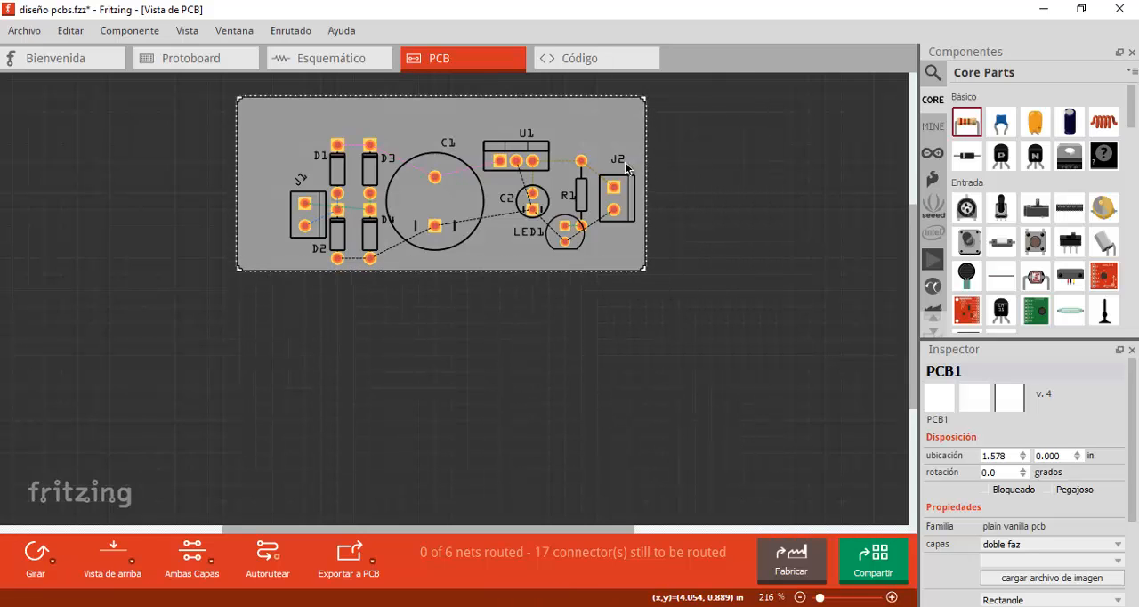
pyautogui.moveTo(642, 99); pyautogui.dragTo(643, 122)
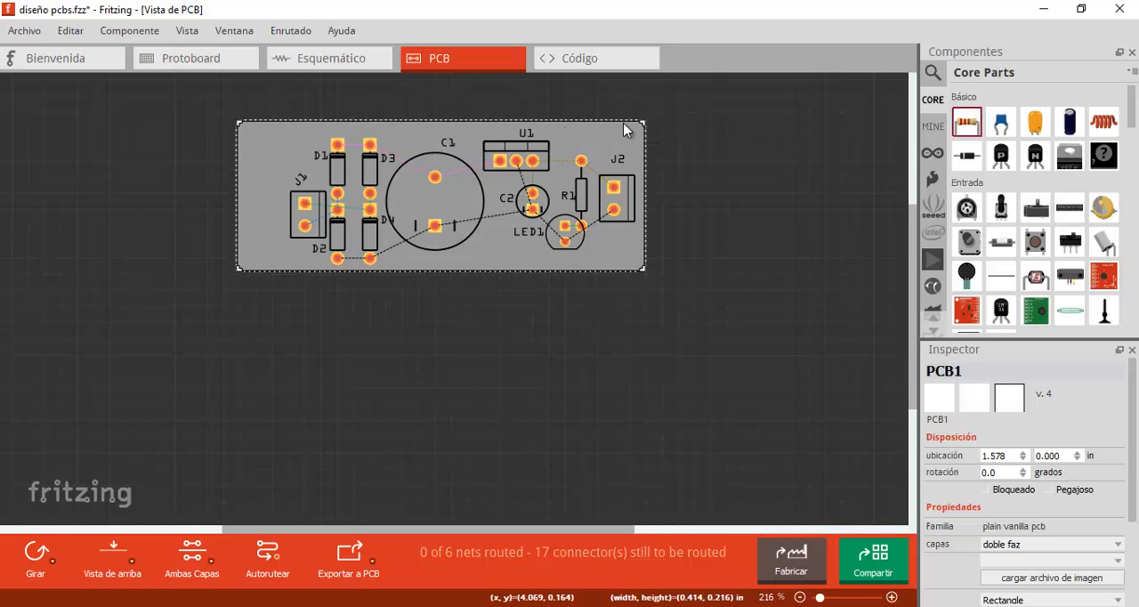
pyautogui.moveTo(238, 124); pyautogui.dragTo(278, 128)
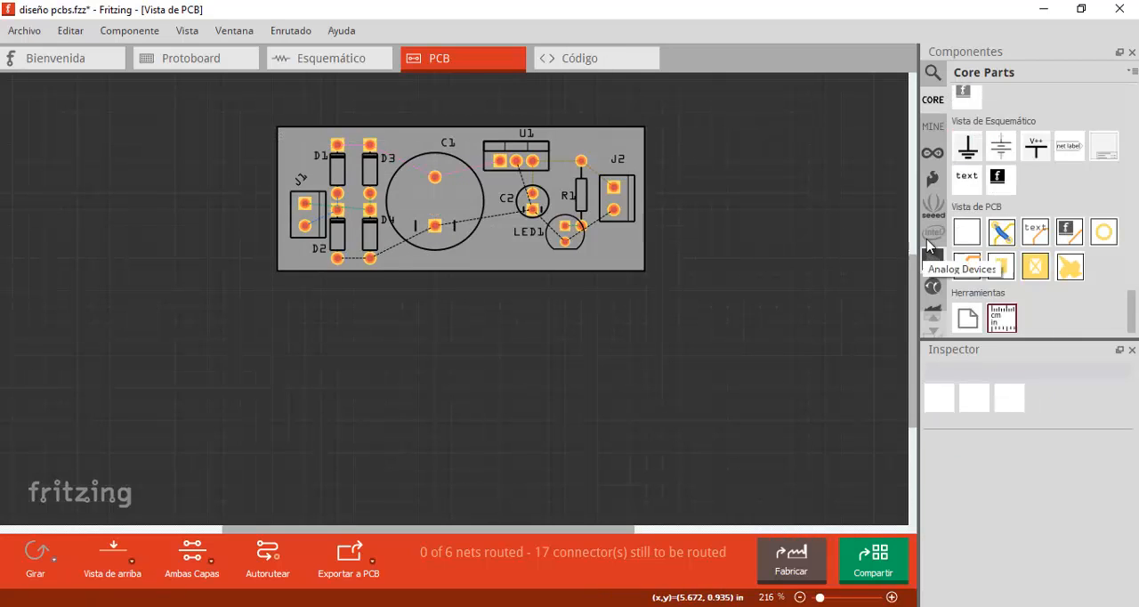
# - Measure the board's width and height with a ruler part, rotating it to -90° for the height, and delete the ruler
pyautogui.scroll(5, 997, 267)
pyautogui.scroll(-5, 1044, 166)
pyautogui.moveTo(990, 319); pyautogui.dragTo(356, 364)
pyautogui.moveTo(487, 348); pyautogui.dragTo(445, 299)
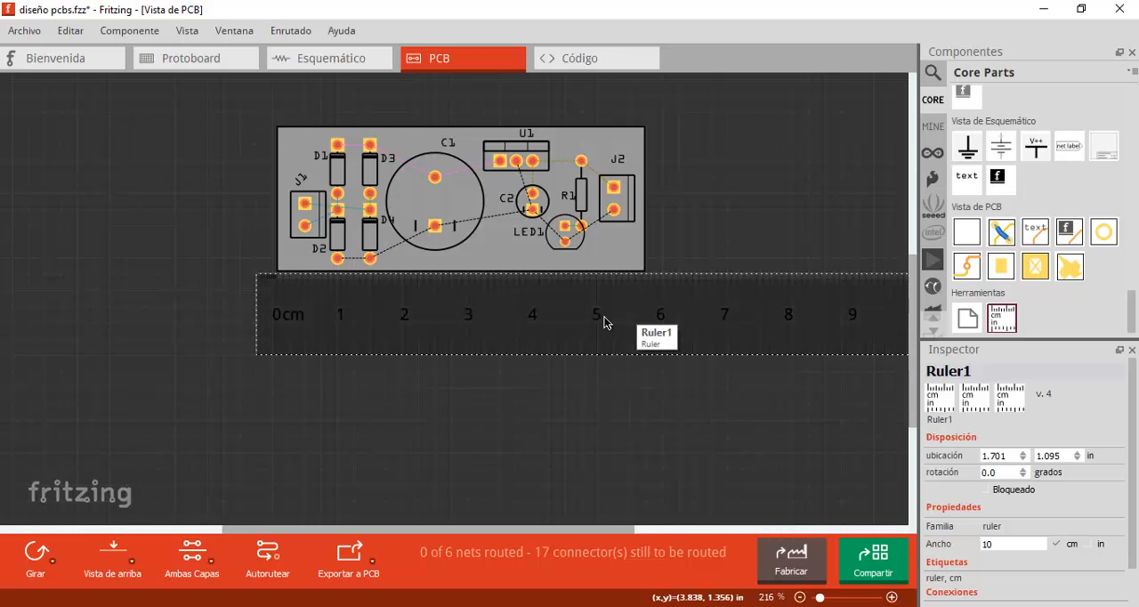
pyautogui.click(35, 555)
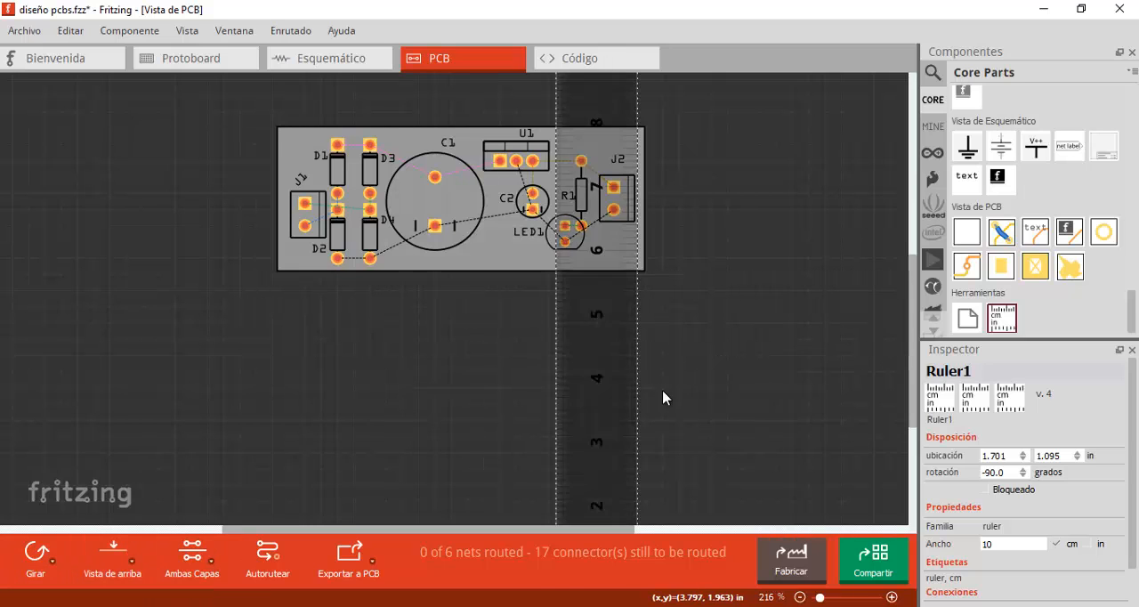
pyautogui.moveTo(623, 392); pyautogui.dragTo(696, 145)
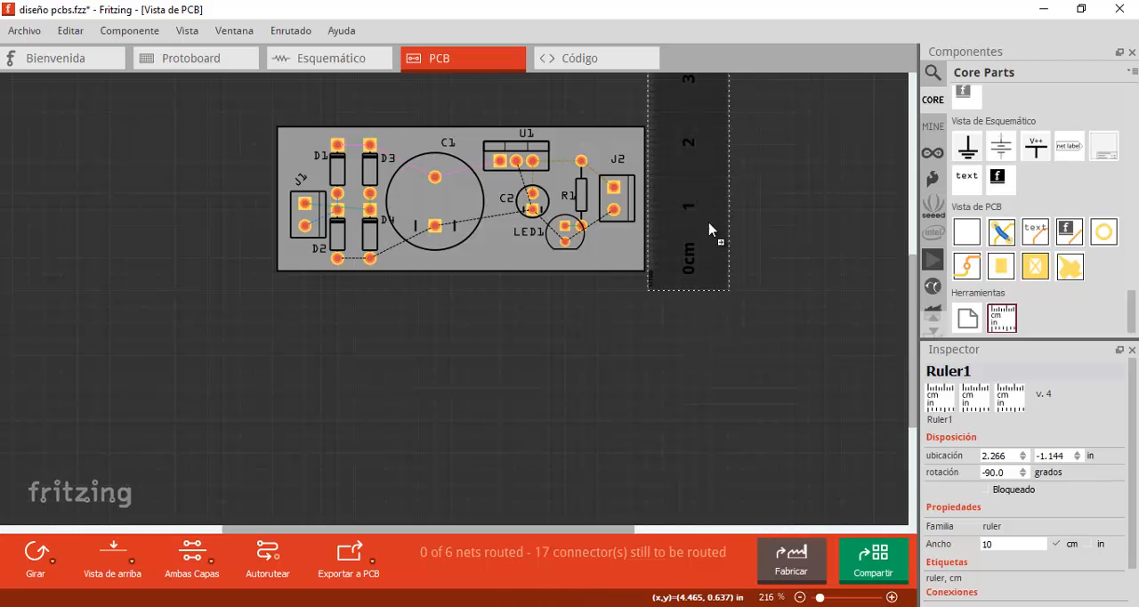
pyautogui.moveTo(709, 230); pyautogui.dragTo(724, 315)
pyautogui.press('Delete')
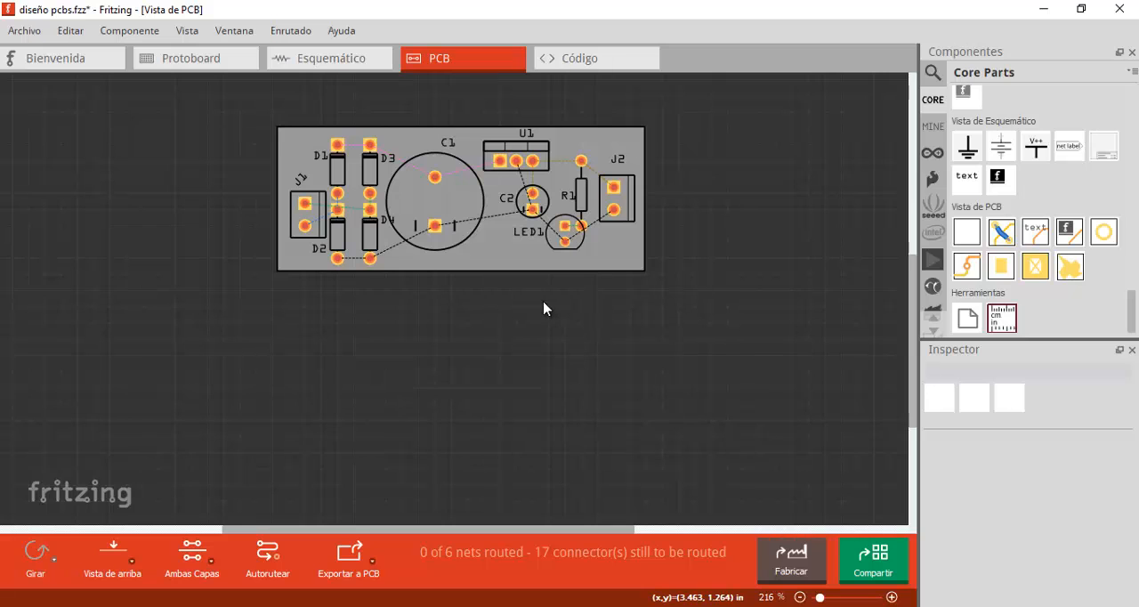
# - Route copper traces between the cathodes of D1 and D3 and from D3's cathode to the upper pad of C1
pyautogui.keyDown('ctrl'); pyautogui.scroll(5, 447, 189); pyautogui.keyUp('ctrl')
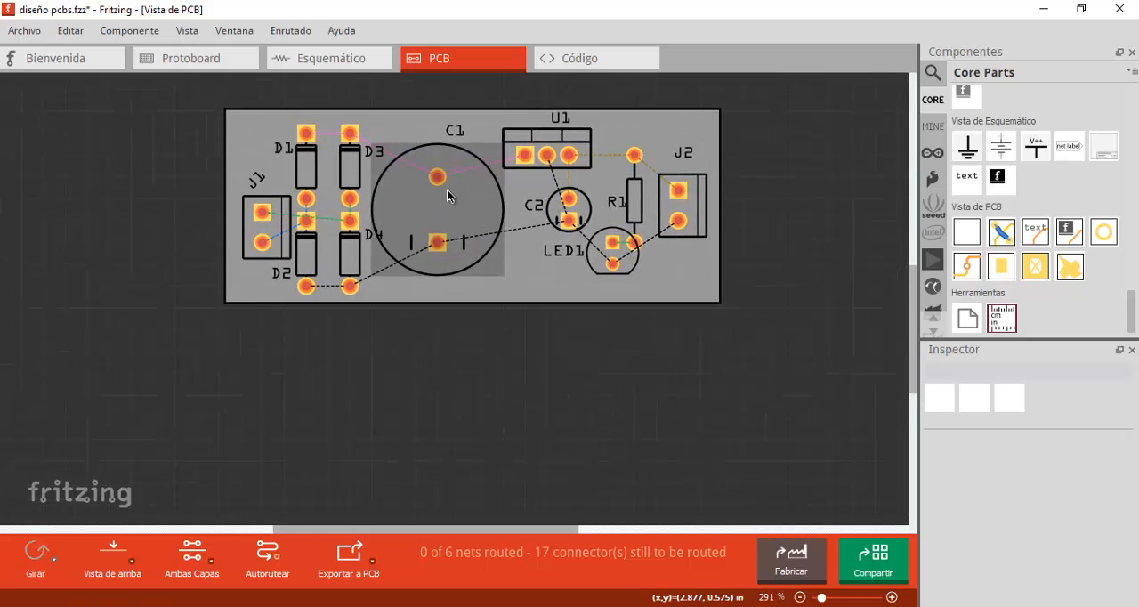
pyautogui.moveTo(437, 211); pyautogui.dragTo(500, 289)
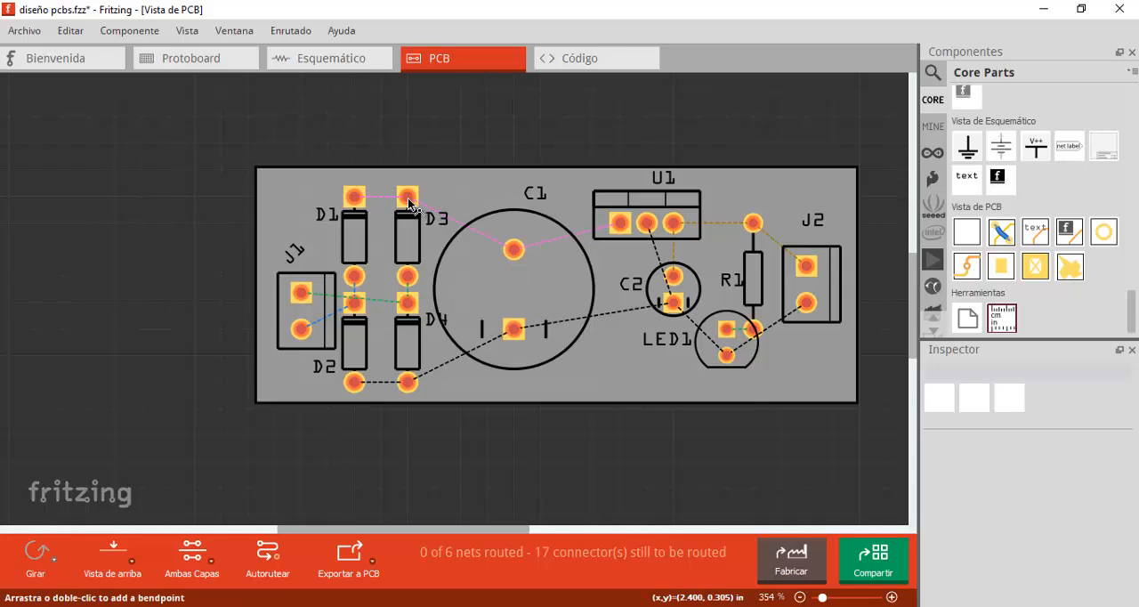
pyautogui.keyDown('ctrl'); pyautogui.scroll(2, 460, 229); pyautogui.keyUp('ctrl')
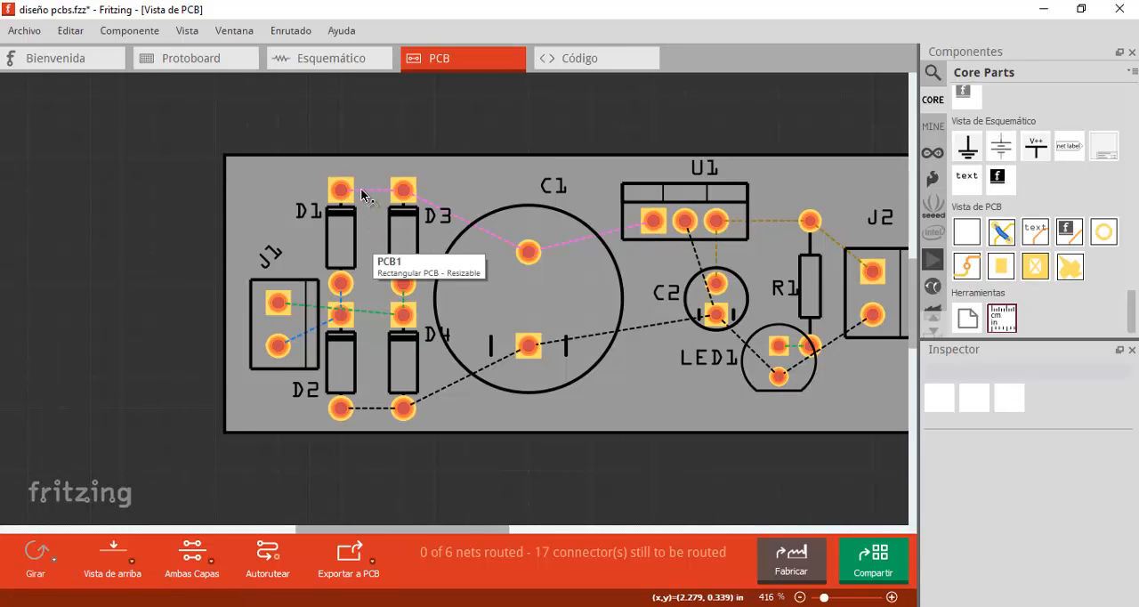
pyautogui.moveTo(348, 187); pyautogui.dragTo(403, 190)
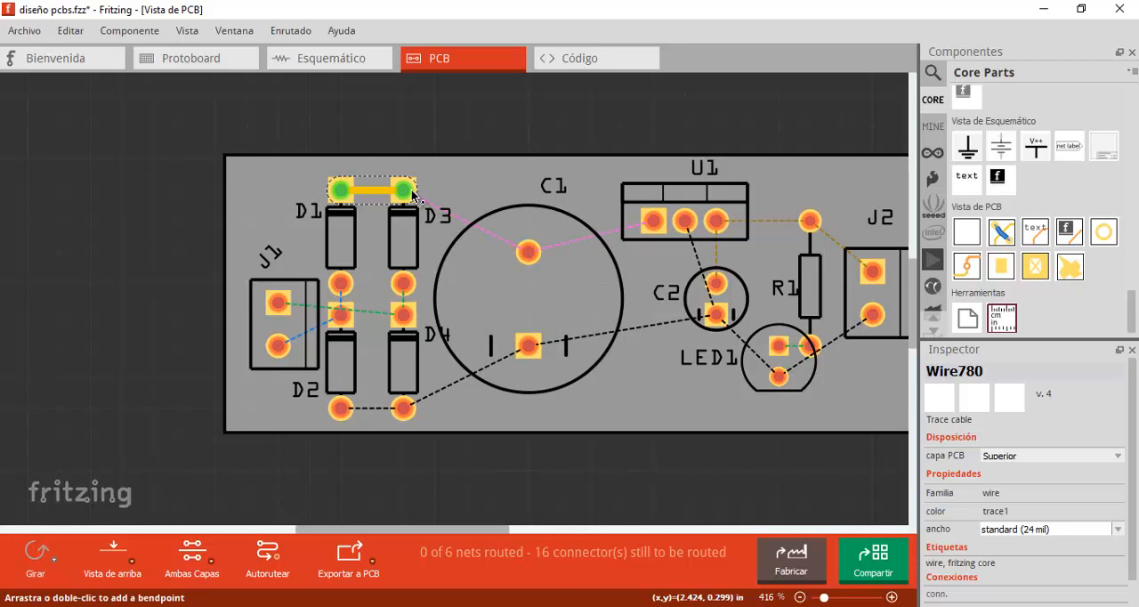
pyautogui.moveTo(407, 191); pyautogui.dragTo(528, 252)
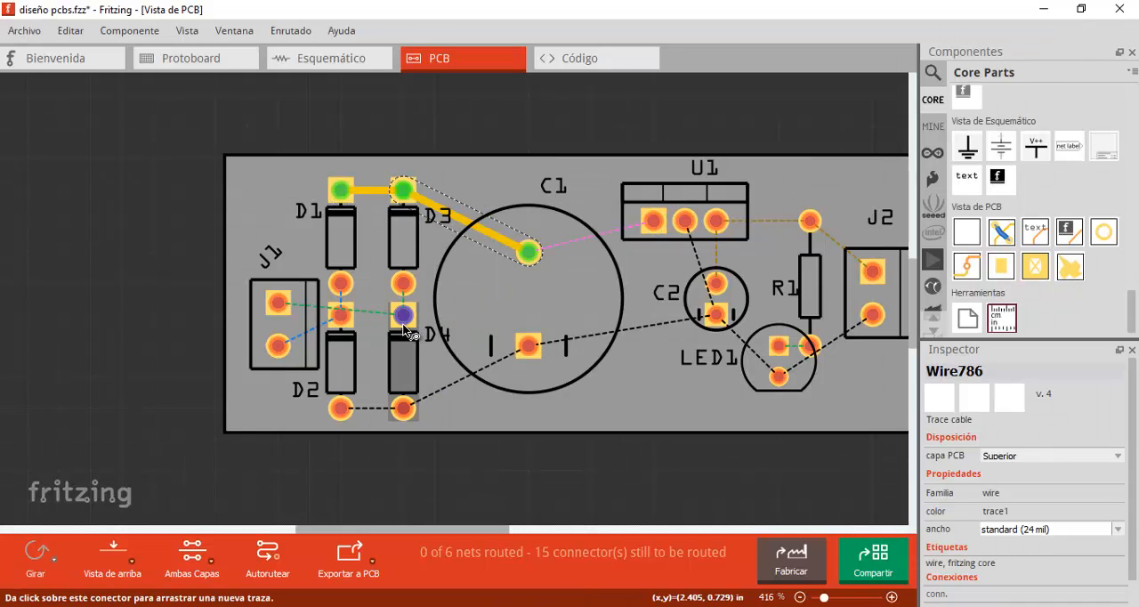
# - Route D3's anode to D4's cathode and J1's upper pin over D1 to D3's anode, and bend the D3–C1 trace
pyautogui.keyDown('ctrl'); pyautogui.scroll(5, 392, 320); pyautogui.keyUp('ctrl')
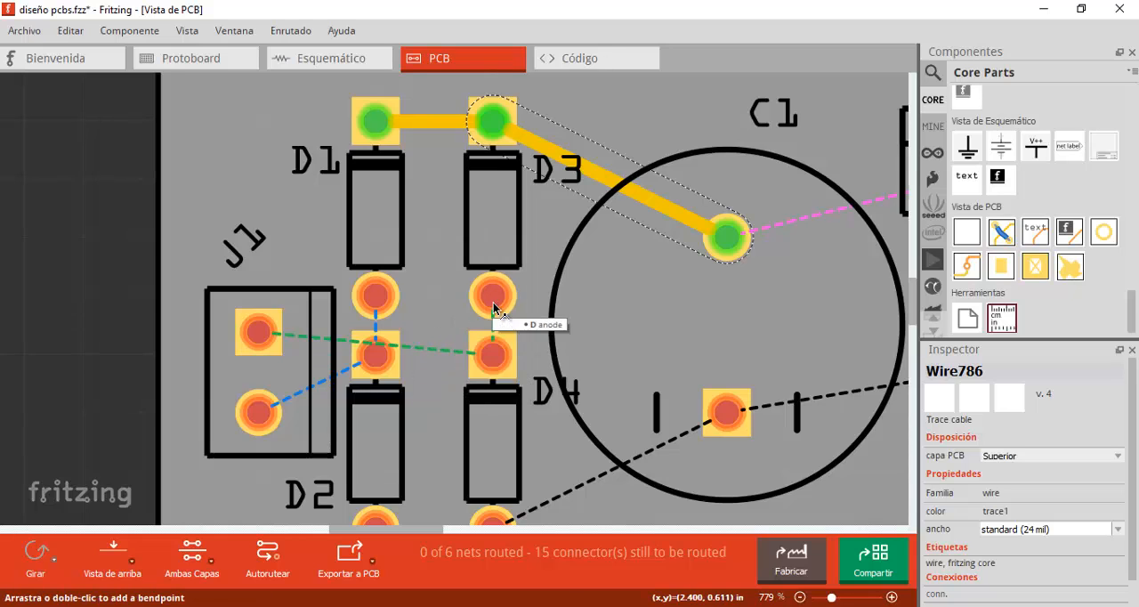
pyautogui.moveTo(492, 298); pyautogui.dragTo(496, 357)
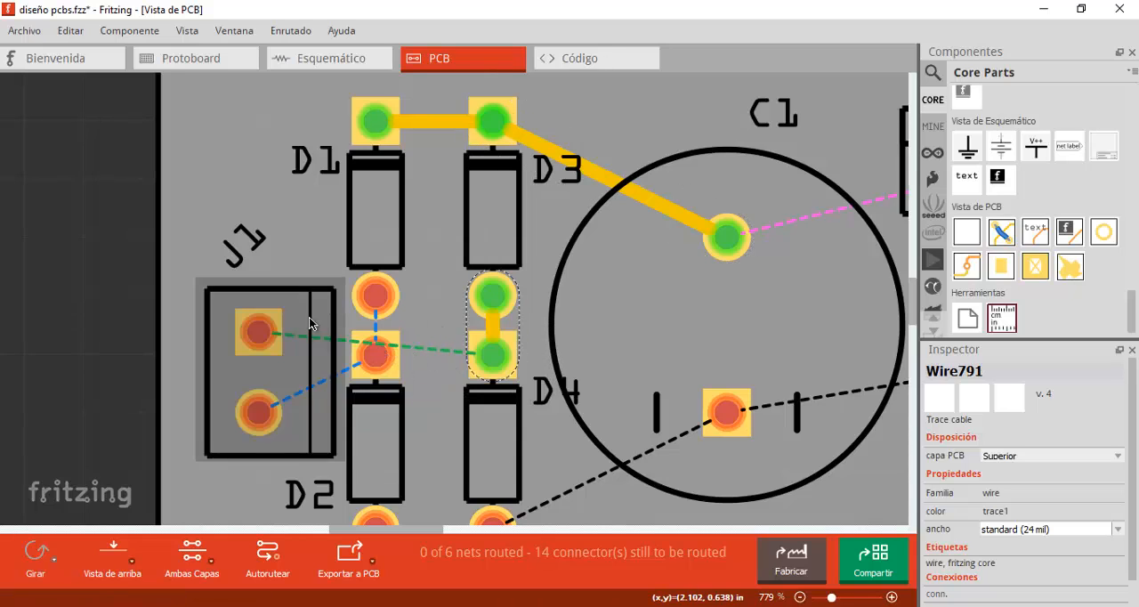
pyautogui.moveTo(258, 334)
pyautogui.mouseDown()
pyautogui.moveTo(328, 253)
pyautogui.moveTo(406, 244)
pyautogui.moveTo(338, 254)
pyautogui.moveTo(291, 317)
pyautogui.moveTo(316, 256)
pyautogui.moveTo(467, 260)
pyautogui.moveTo(304, 263)
pyautogui.mouseUp()
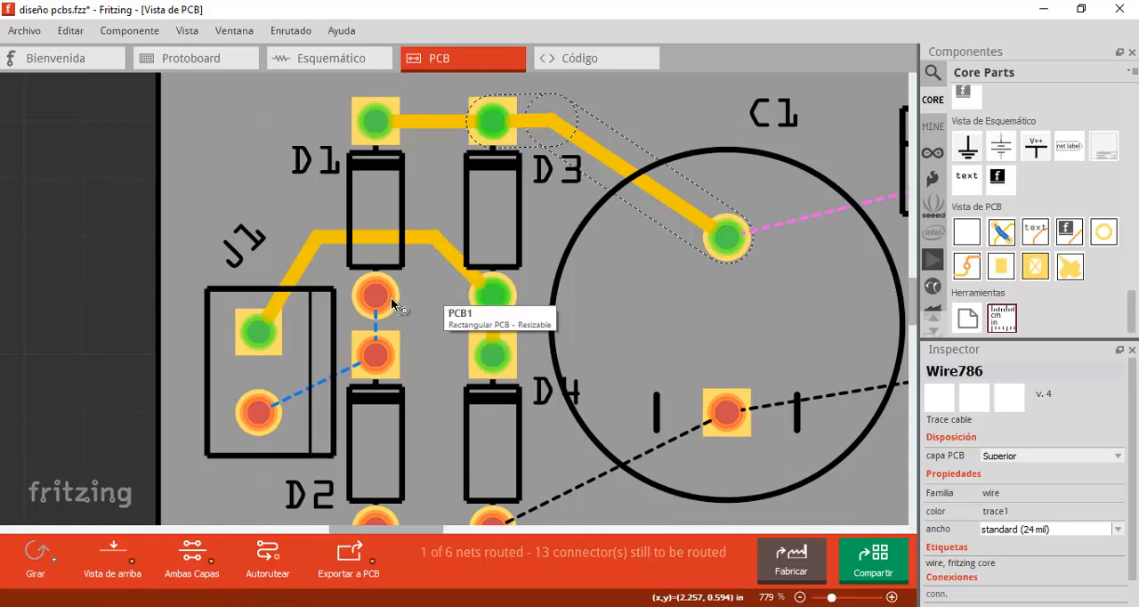
# - Route D1's anode to D2's cathode and connect J1's lower pin to D2's cathode
pyautogui.doubleClick(374, 326)
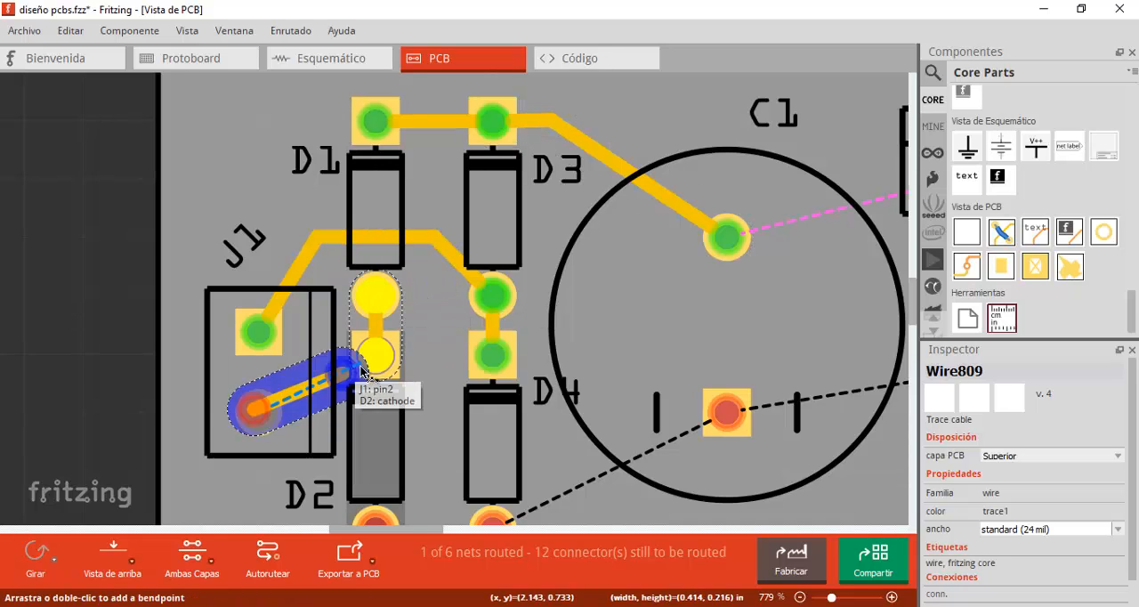
pyautogui.doubleClick(362, 372)
pyautogui.click(112, 386)
# - Route the anodes of D2 and D4 together and on to C1's lower pad, adding a bend just beyond D4
pyautogui.keyDown('ctrl'); pyautogui.scroll(-1, 566, 332); pyautogui.keyUp('ctrl')
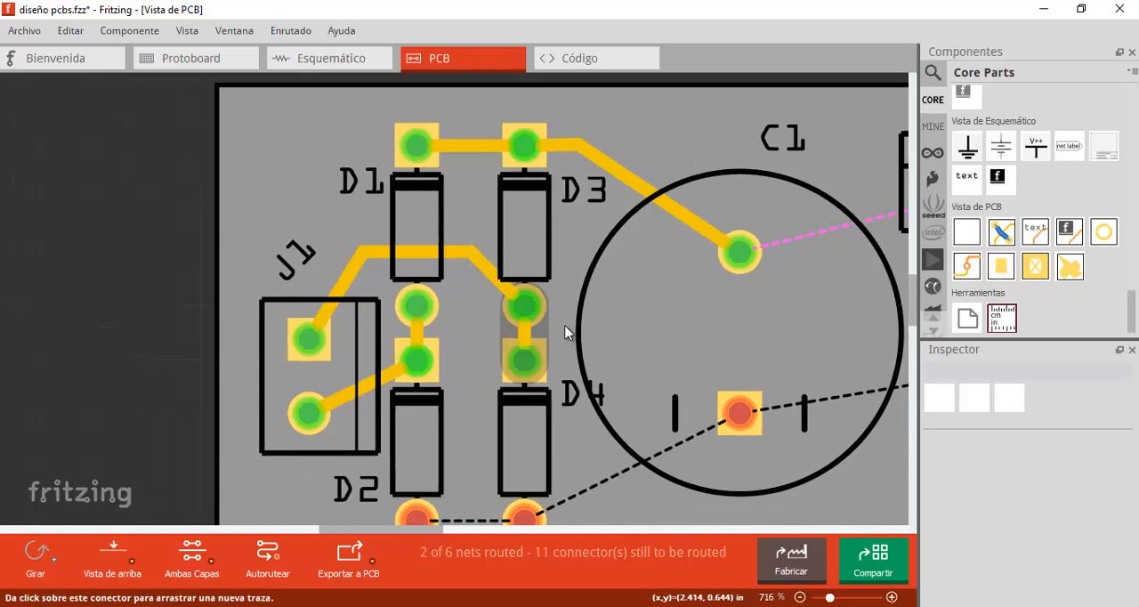
pyautogui.keyDown('ctrl'); pyautogui.scroll(-2, 654, 356); pyautogui.keyUp('ctrl')
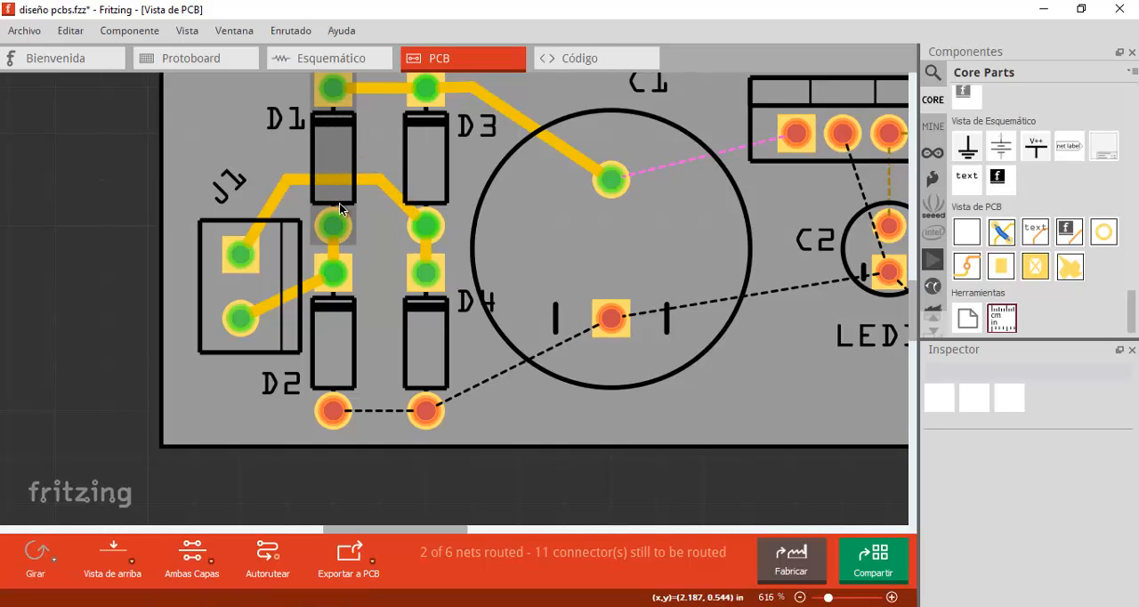
pyautogui.moveTo(333, 432)
pyautogui.mouseDown()
pyautogui.moveTo(425, 412)
pyautogui.moveTo(594, 343)
pyautogui.moveTo(610, 322)
pyautogui.mouseUp()
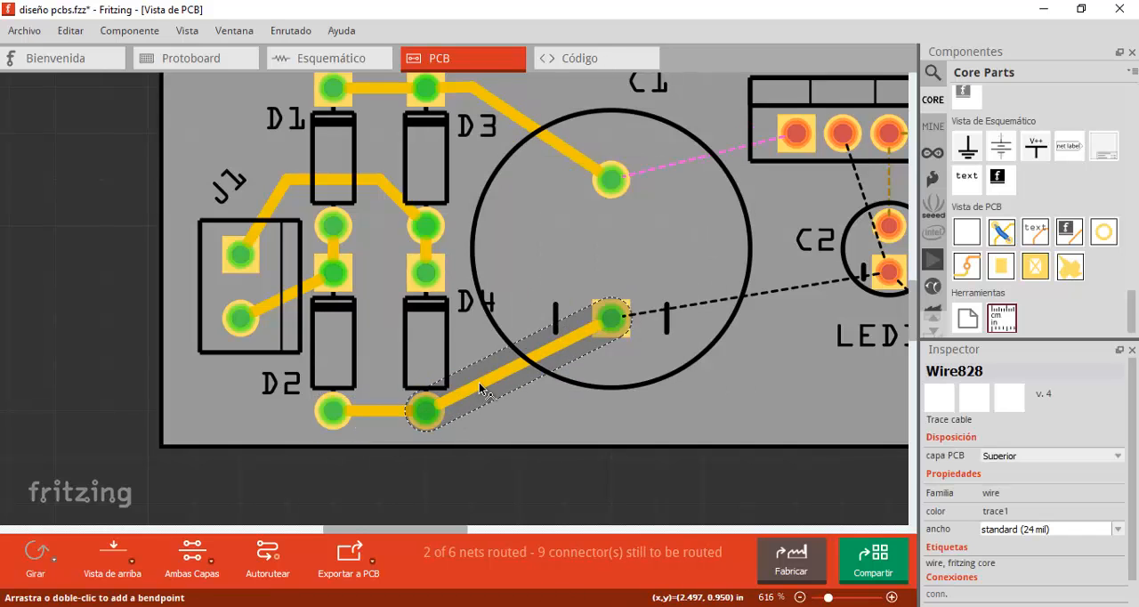
pyautogui.moveTo(534, 366)
pyautogui.mouseDown()
pyautogui.moveTo(503, 402)
pyautogui.moveTo(471, 409)
pyautogui.mouseUp()
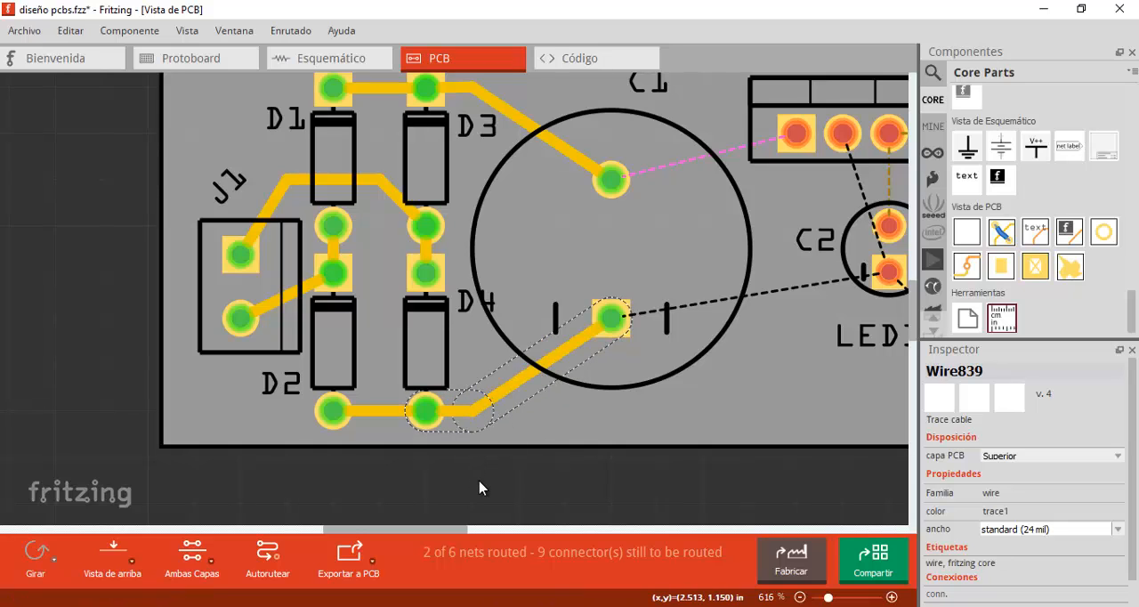
# - Route C1's upper pad to U1's first pin and C1's lower pad to C2's lower pad, bending each trace near its far end
pyautogui.click(479, 488)
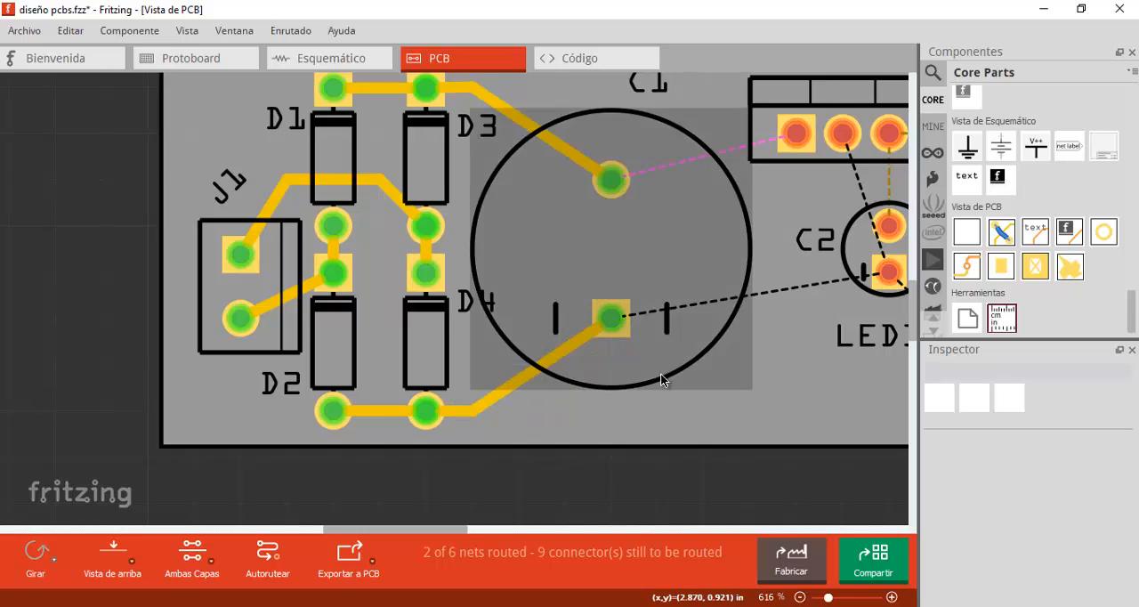
pyautogui.keyDown('ctrl'); pyautogui.scroll(-2, 660, 373); pyautogui.keyUp('ctrl')
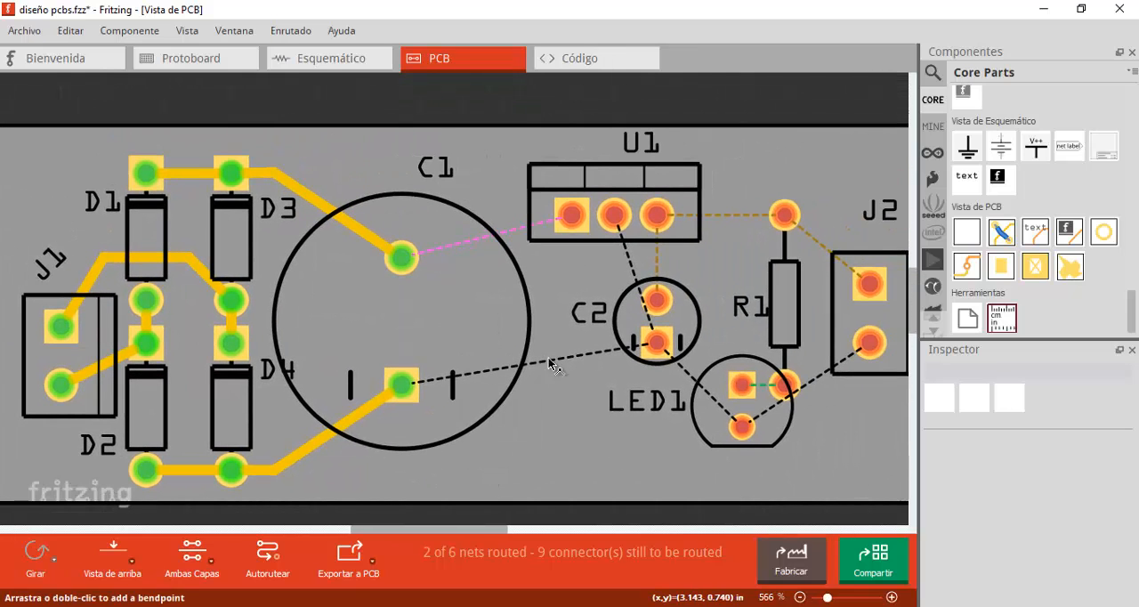
pyautogui.click(408, 259)
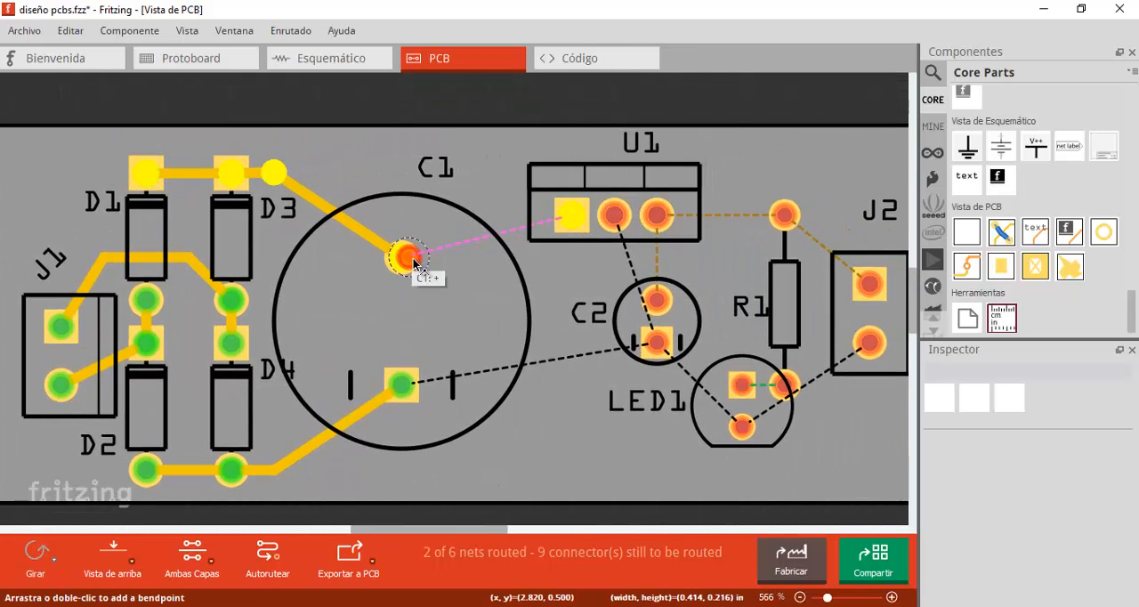
pyautogui.moveTo(414, 264)
pyautogui.mouseDown()
pyautogui.moveTo(571, 215)
pyautogui.moveTo(510, 228)
pyautogui.moveTo(534, 242)
pyautogui.mouseUp()
pyautogui.click(533, 242)
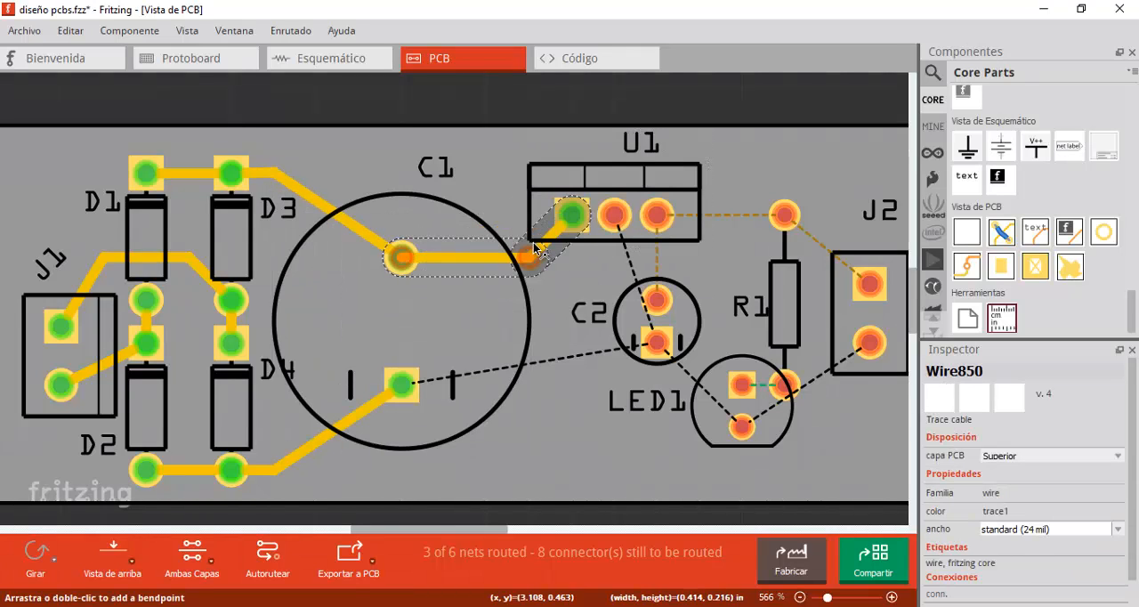
pyautogui.moveTo(407, 386)
pyautogui.mouseDown()
pyautogui.moveTo(643, 356)
pyautogui.moveTo(656, 343)
pyautogui.mouseUp()
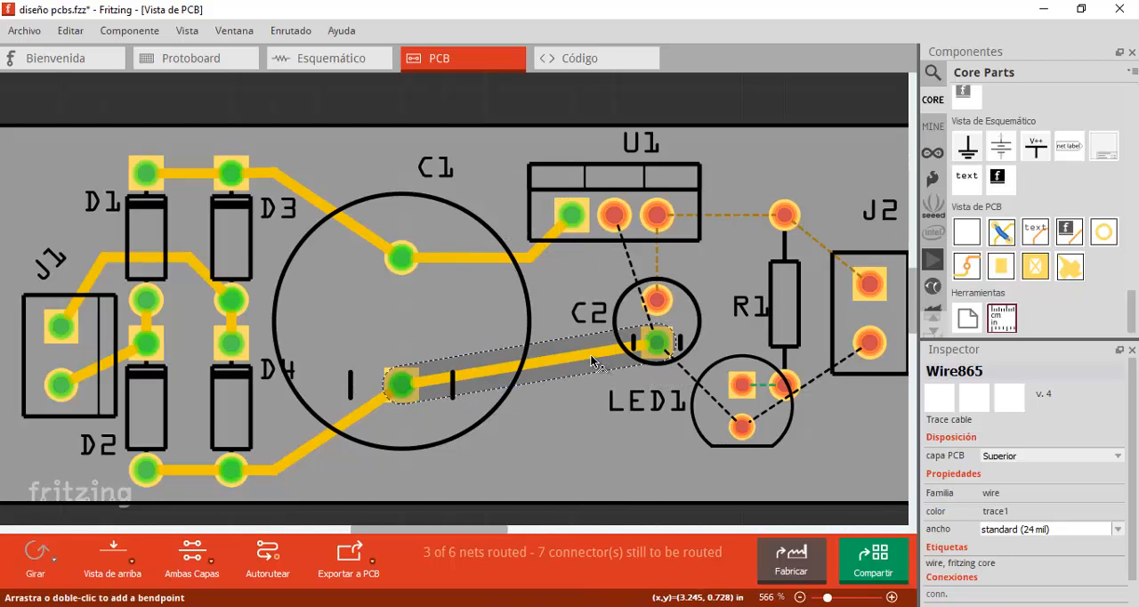
pyautogui.moveTo(587, 361)
pyautogui.mouseDown()
pyautogui.moveTo(587, 382)
pyautogui.moveTo(605, 384)
pyautogui.mouseUp()
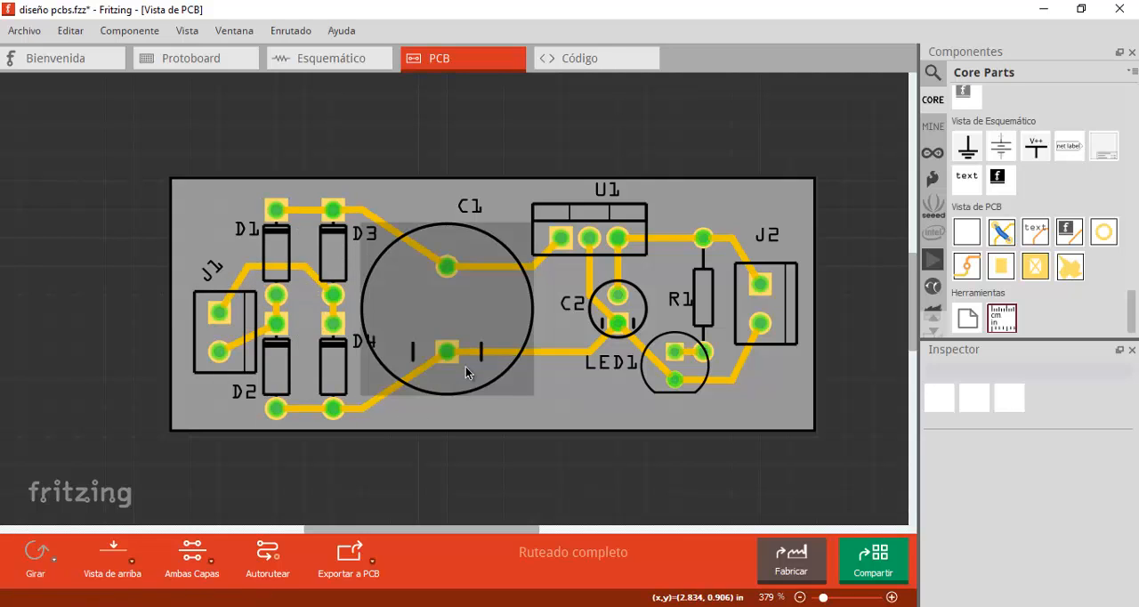
# - Run the design rules check (DRC) on the routed board and dismiss its report
pyautogui.keyDown('ctrl'); pyautogui.scroll(2, 629, 338); pyautogui.keyUp('ctrl')
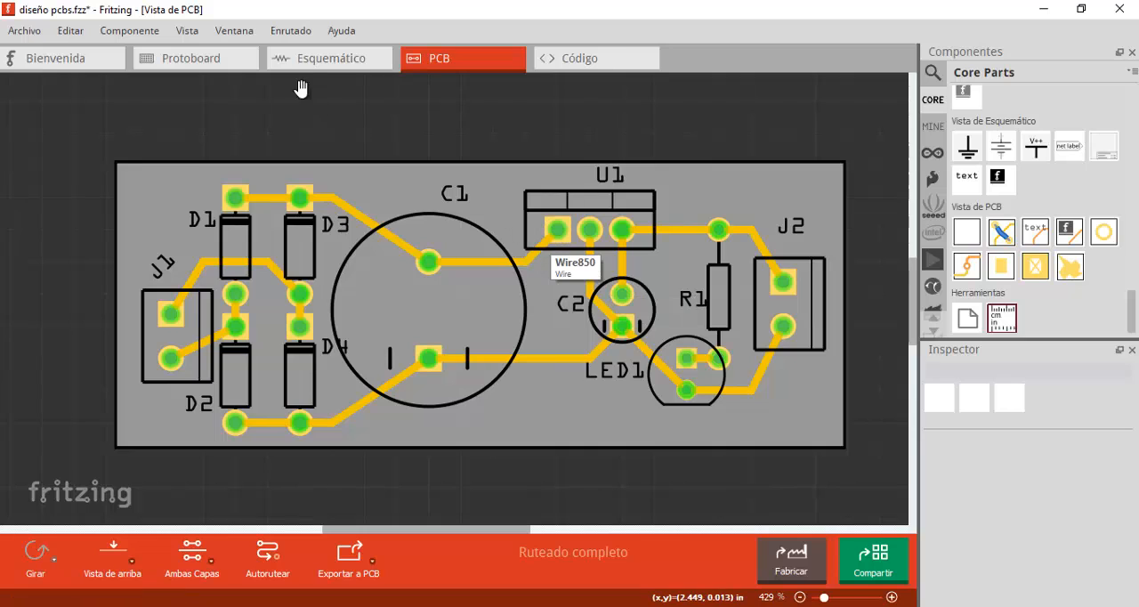
pyautogui.click(295, 31)
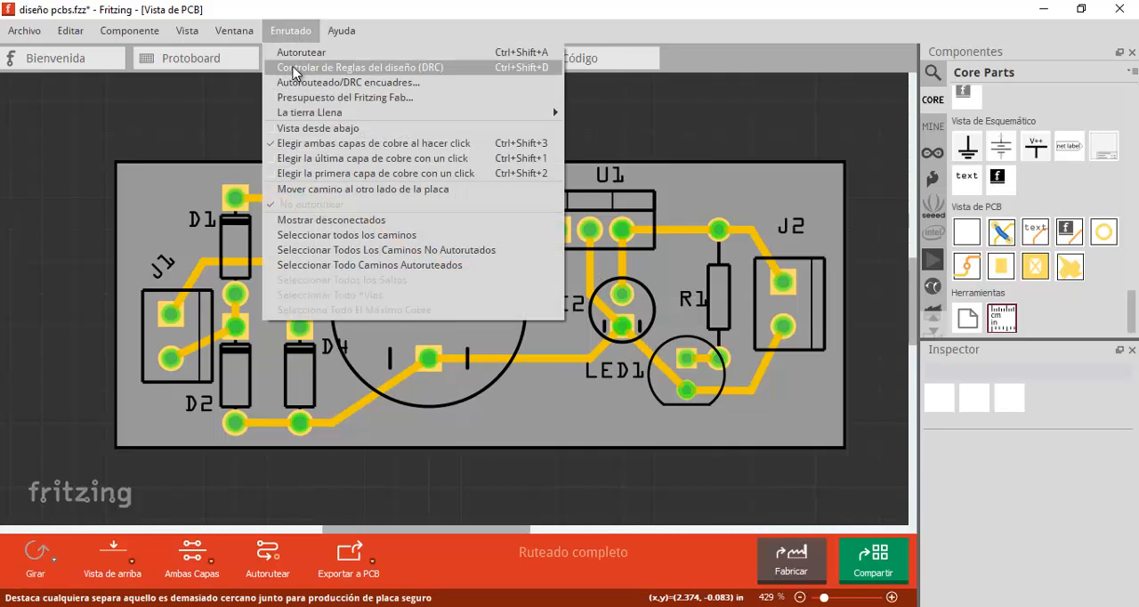
pyautogui.click(448, 72)
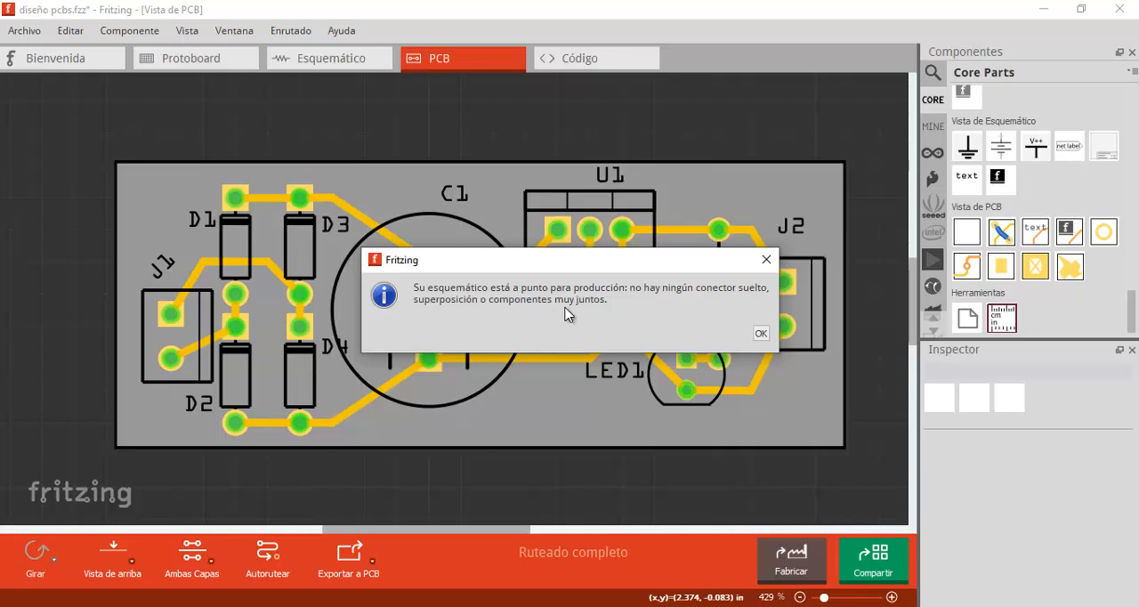
pyautogui.click(762, 334)
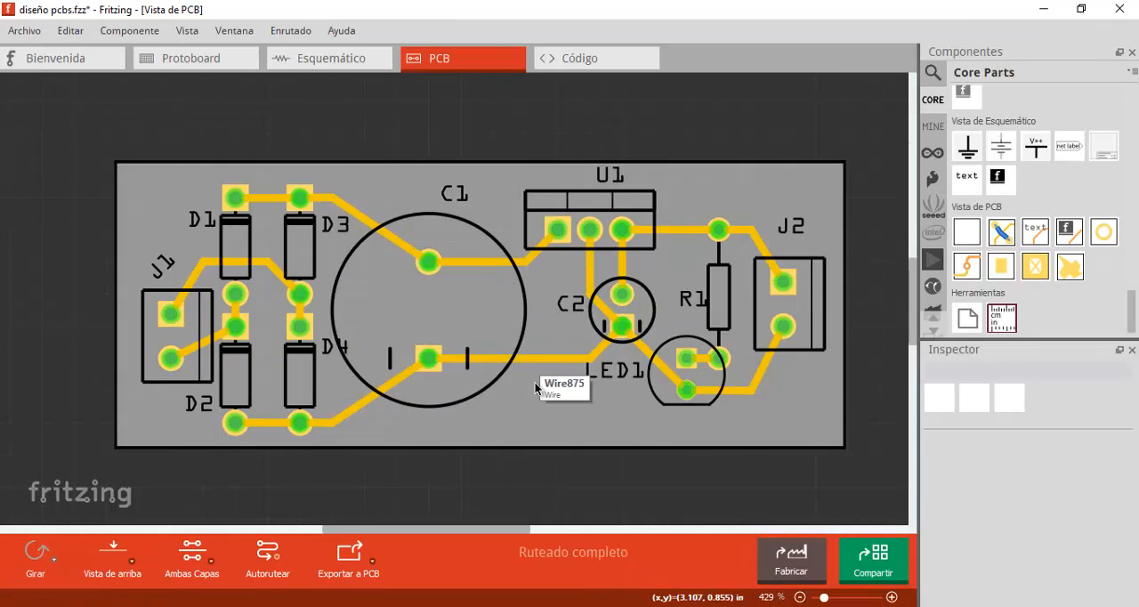
pyautogui.click(285, 33)
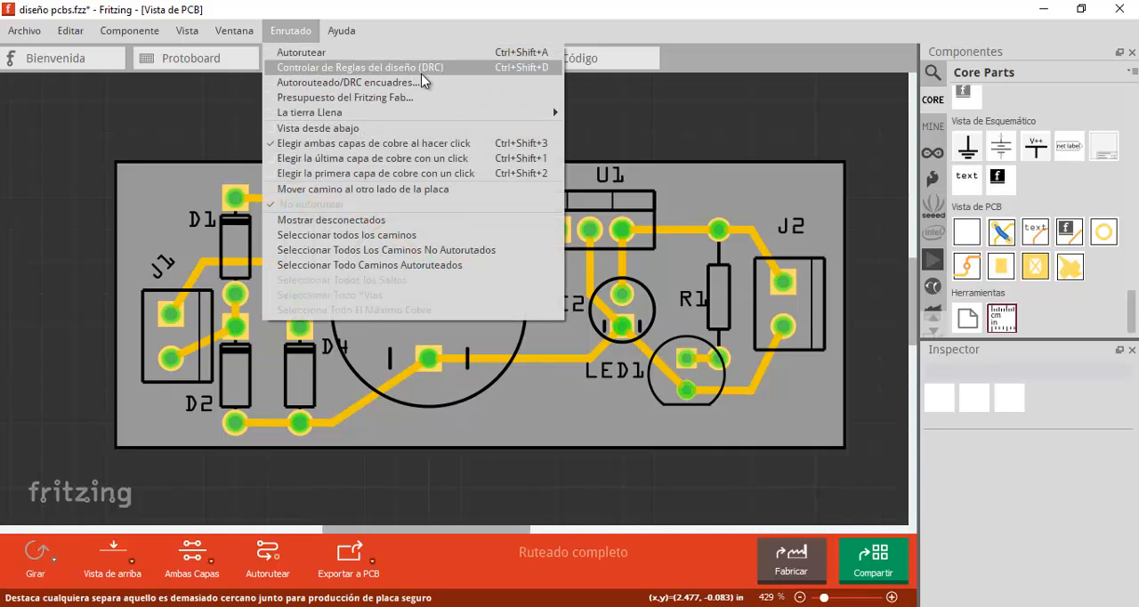
pyautogui.click(463, 18)
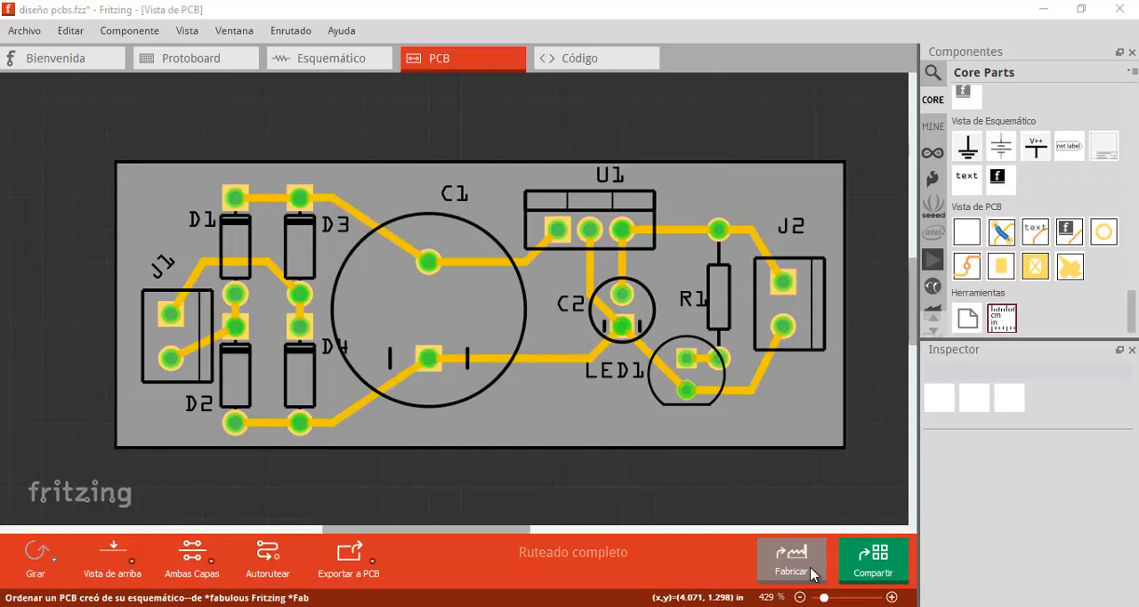
pyautogui.moveTo(809, 573)
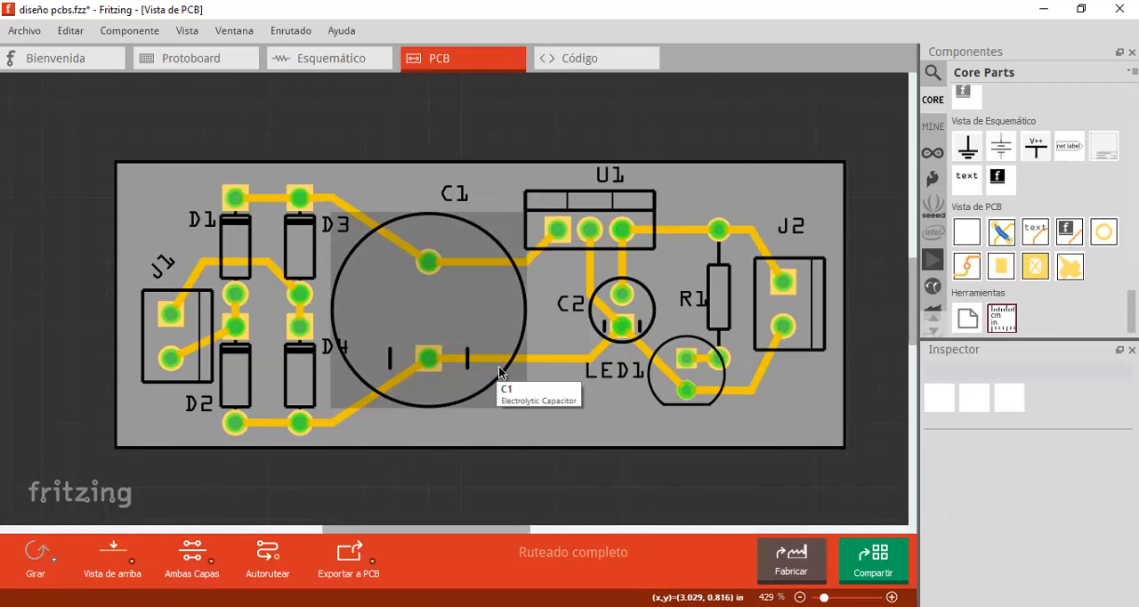
# - Check the board for unrouted connections and dismiss the report
pyautogui.click(374, 566)
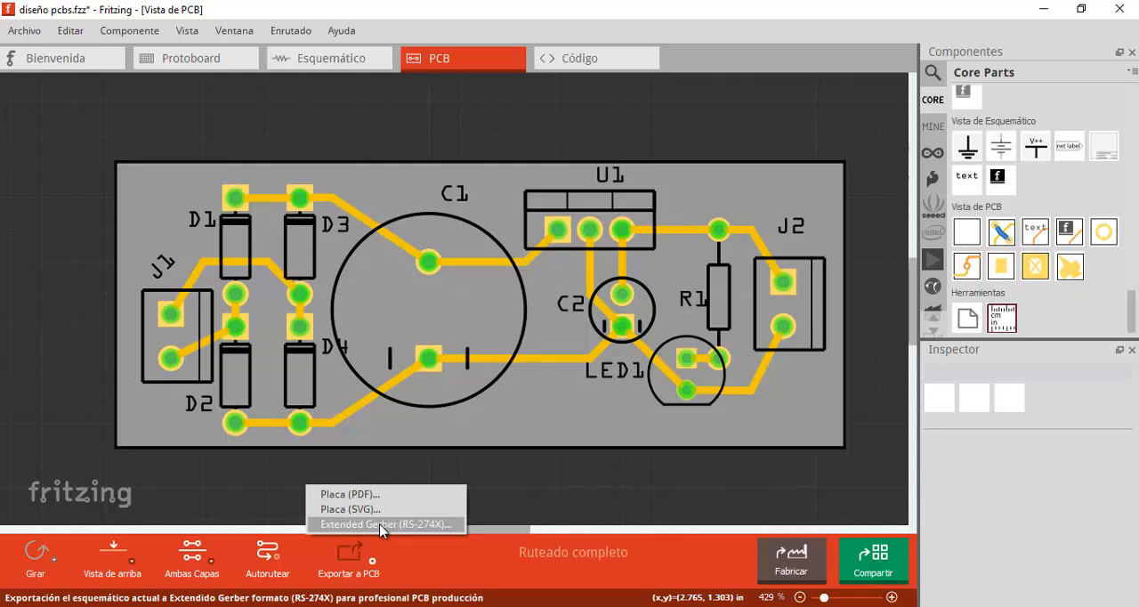
pyautogui.click(472, 559)
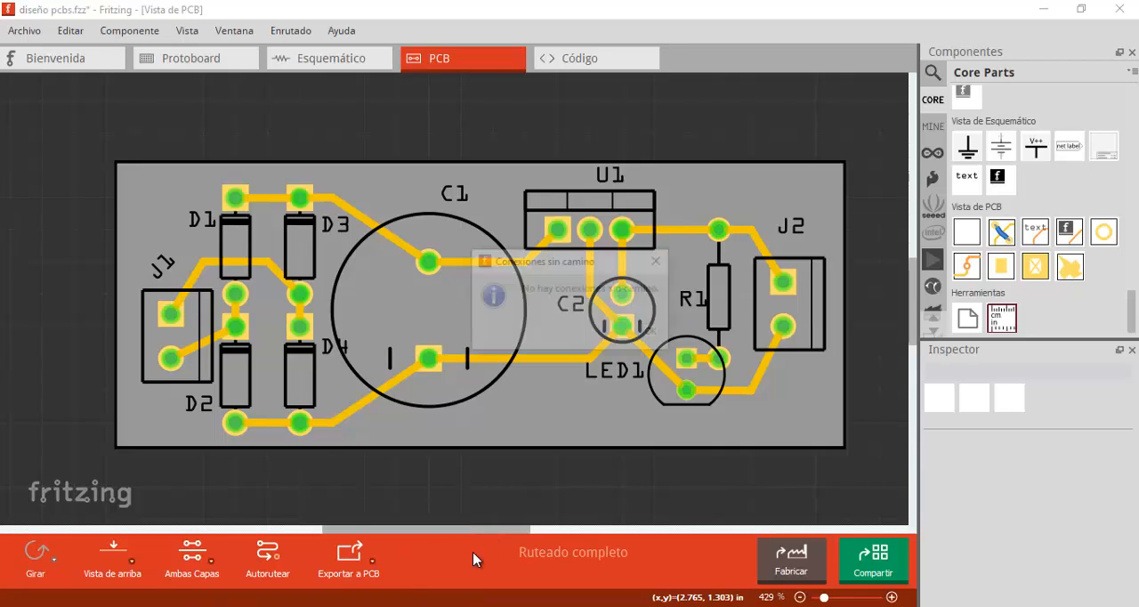
pyautogui.click(654, 332)
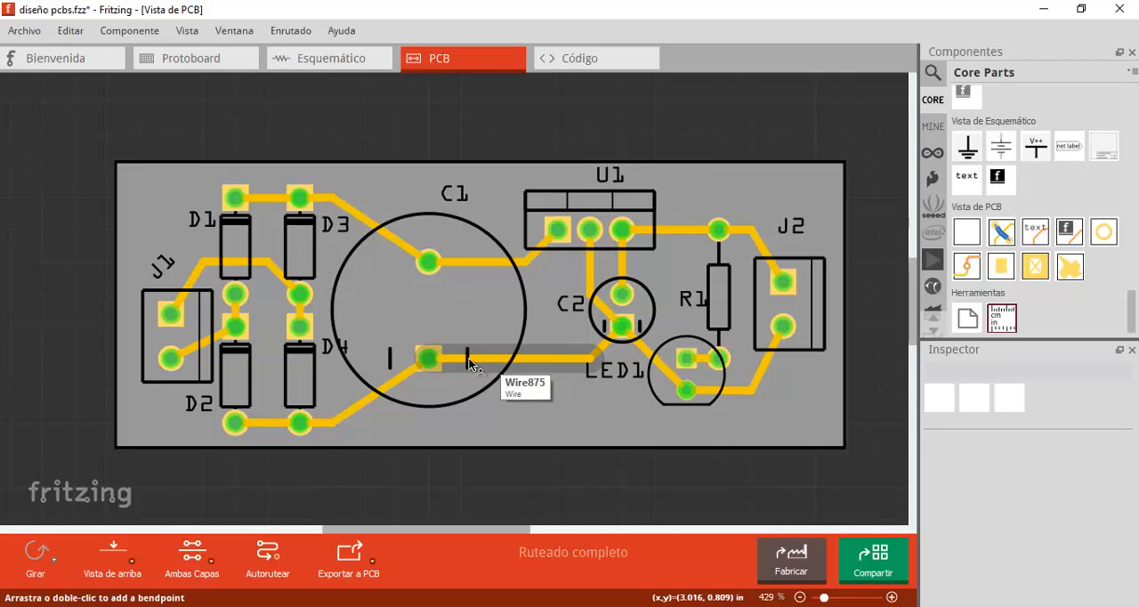
# - Try the super fino (8 mil) and extra grueso (48 mil) widths on the J1–D3 trace, and restore it to standard (24 mil)
pyautogui.click(196, 278)
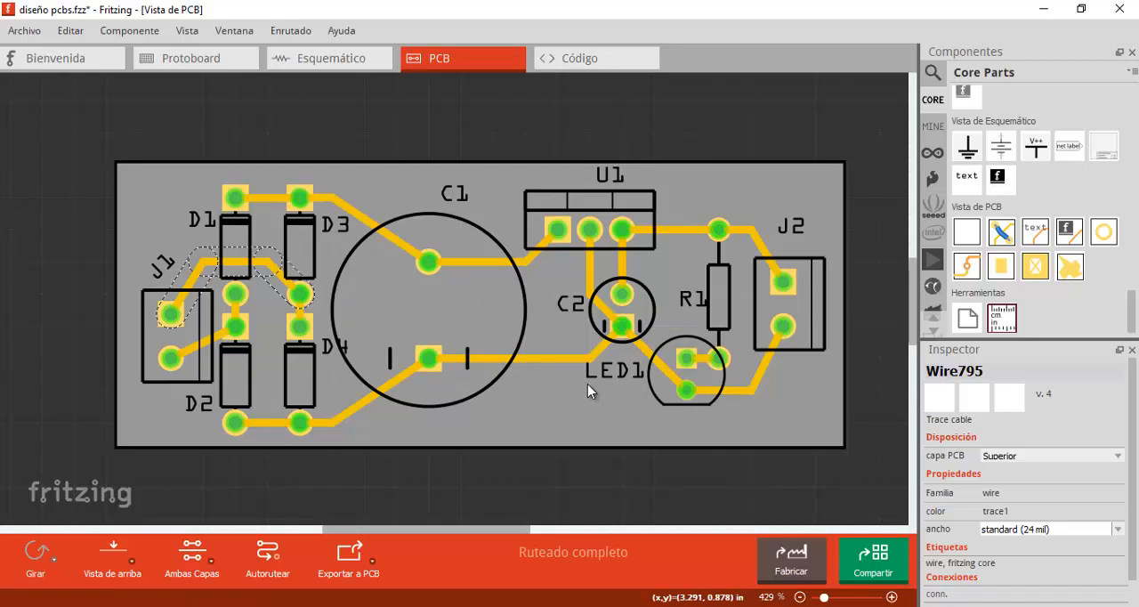
pyautogui.click(1114, 461)
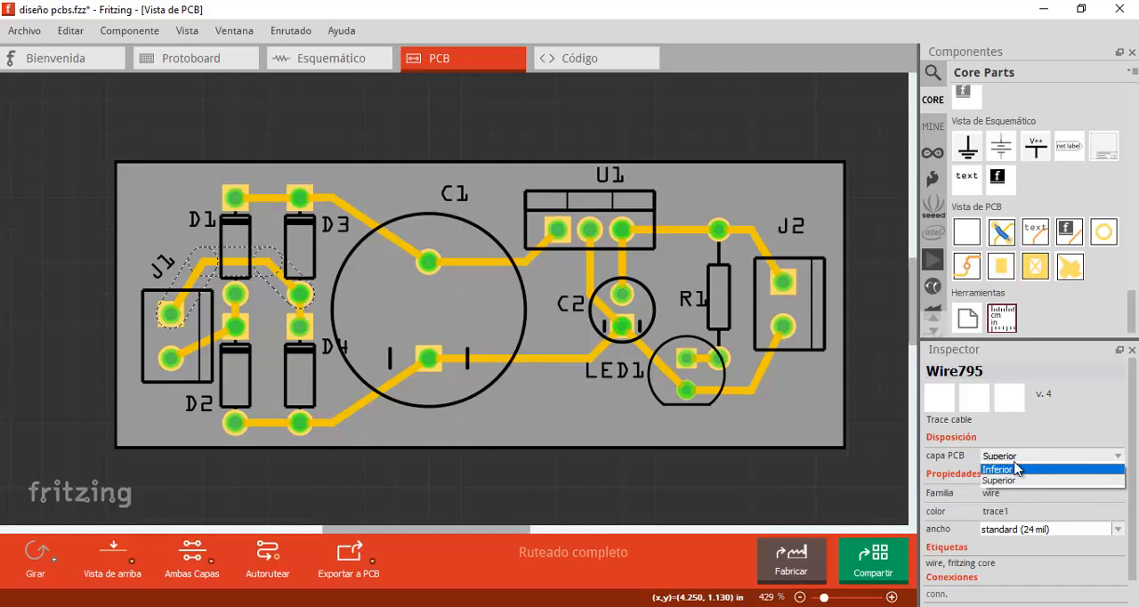
pyautogui.click(1030, 434)
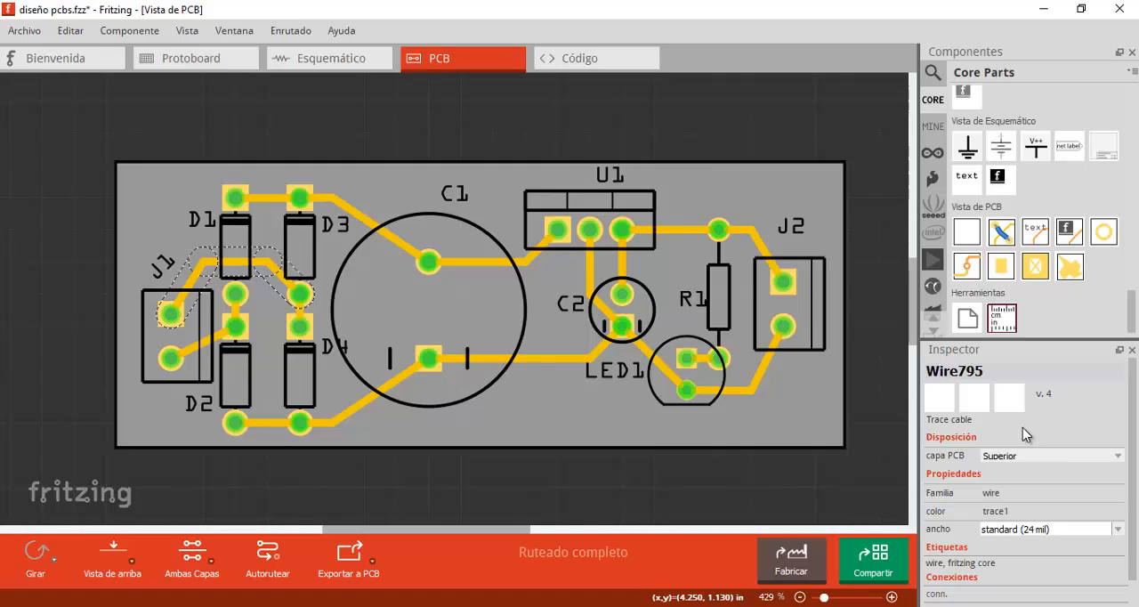
pyautogui.click(1114, 531)
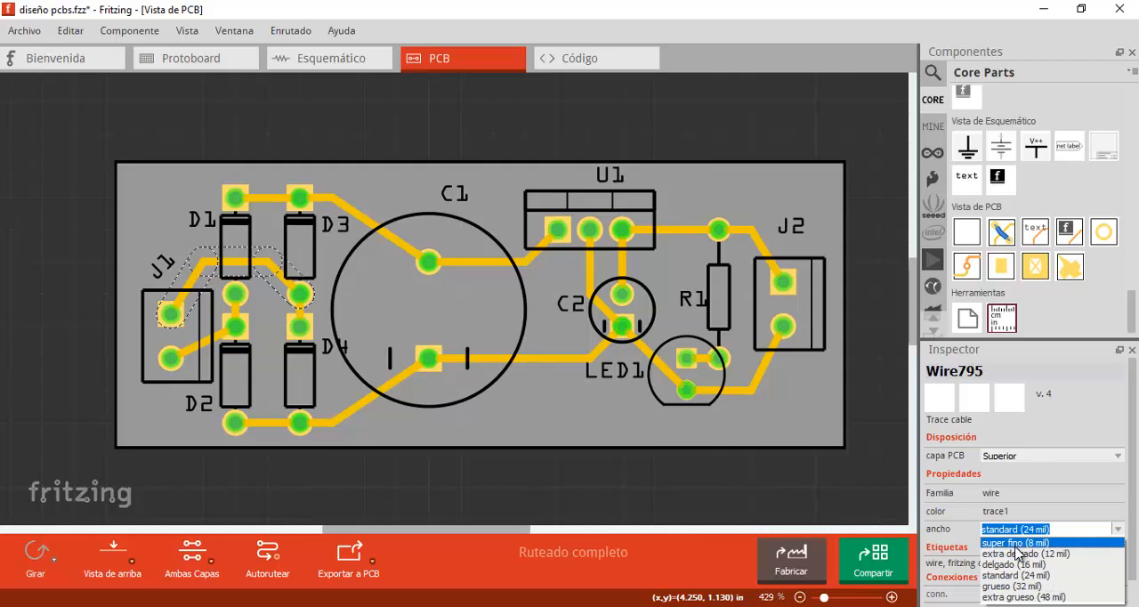
pyautogui.click(1043, 544)
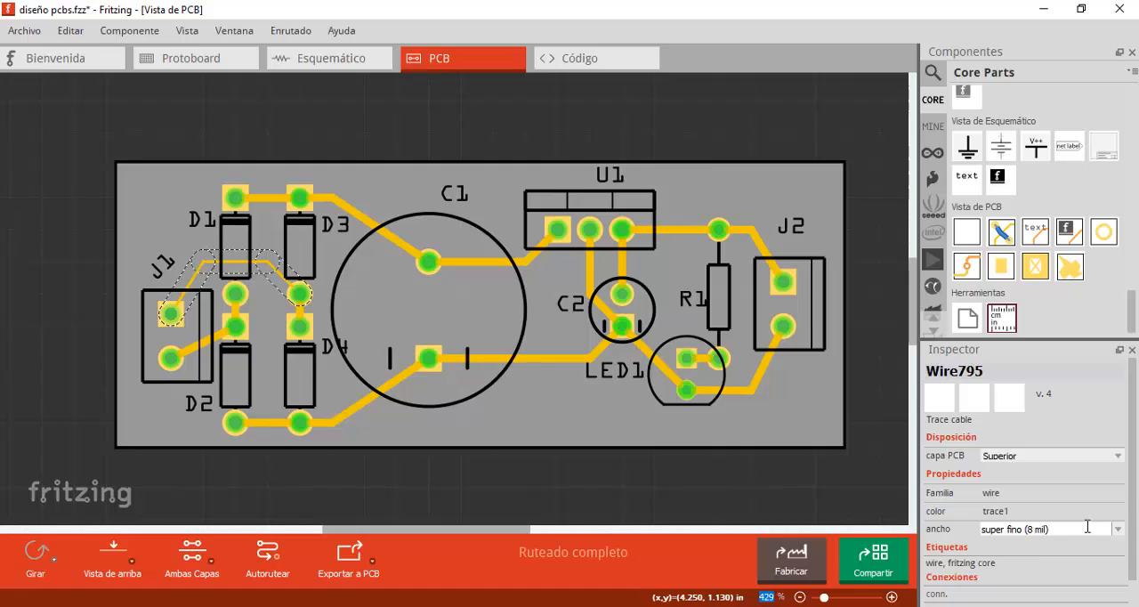
pyautogui.click(1117, 532)
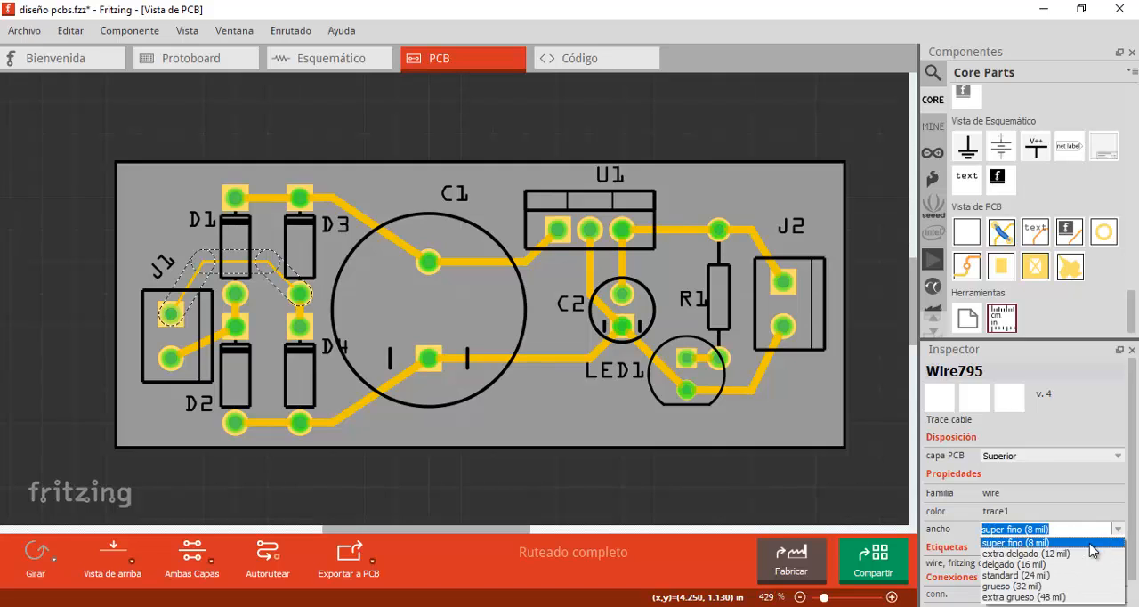
pyautogui.click(1057, 597)
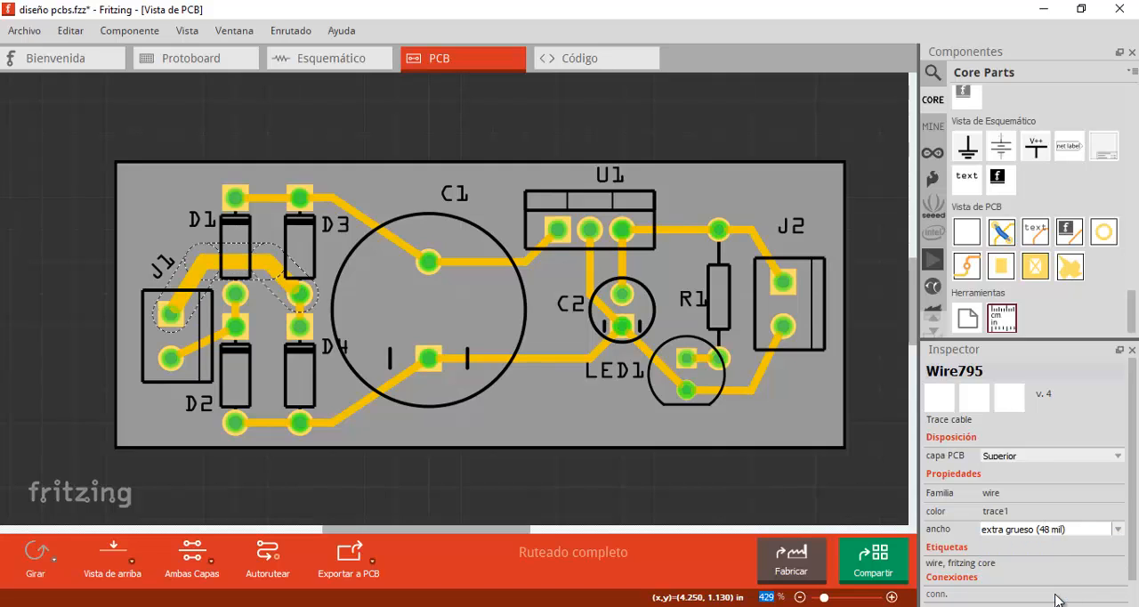
pyautogui.click(1119, 533)
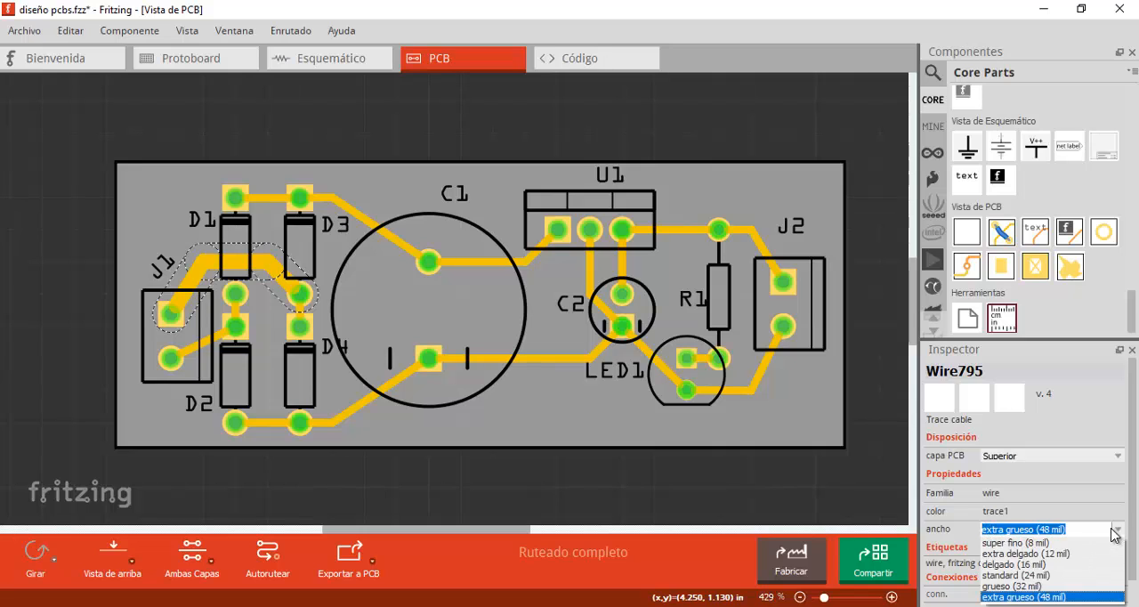
pyautogui.click(1056, 577)
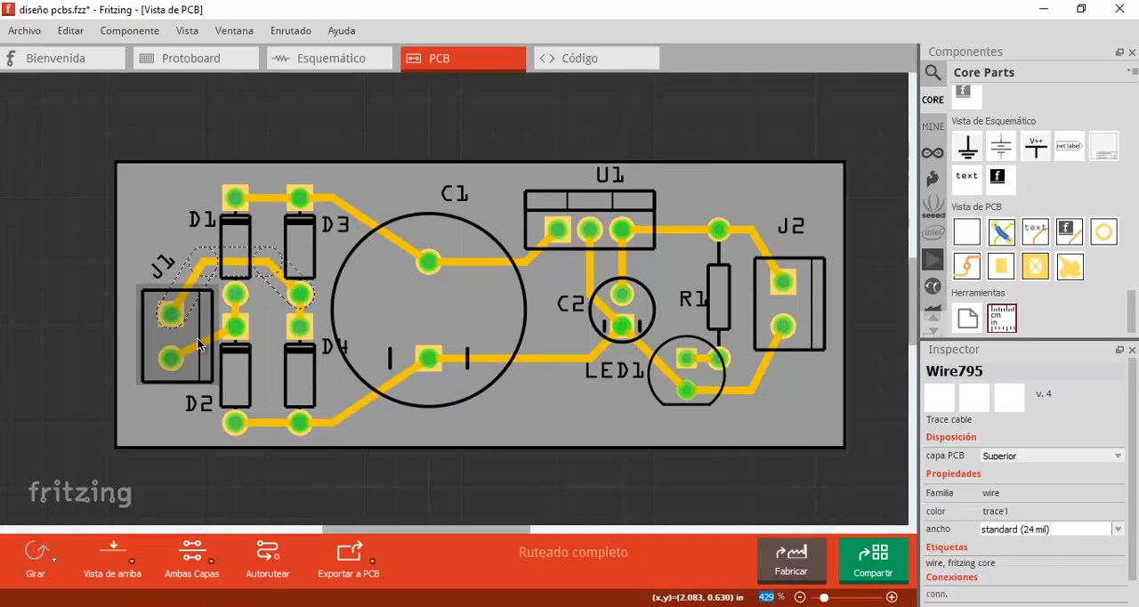
pyautogui.click(201, 346)
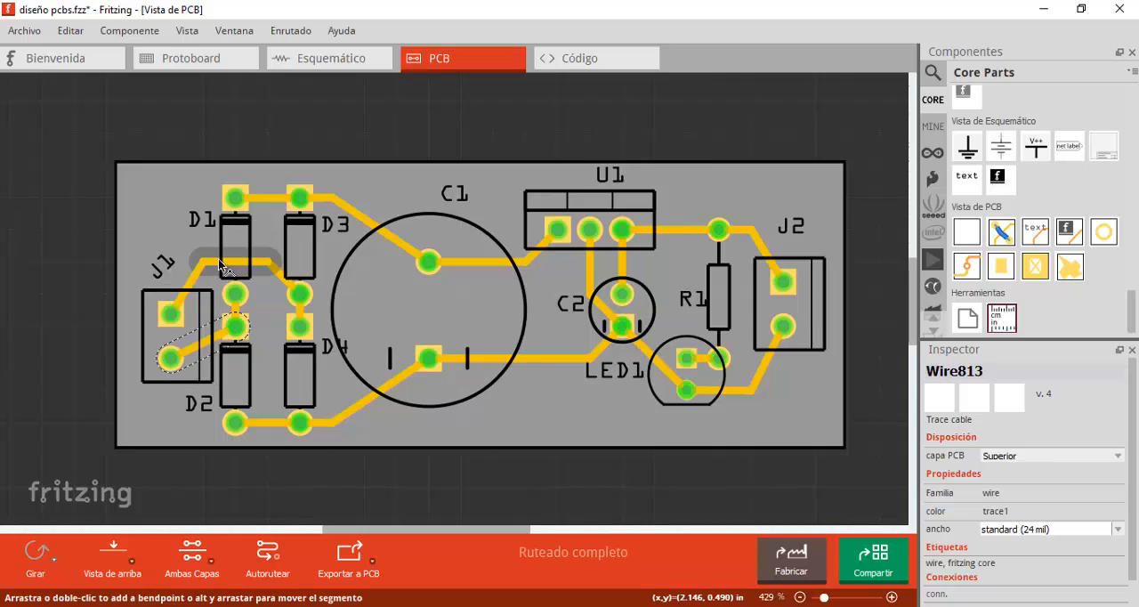
pyautogui.click(270, 204)
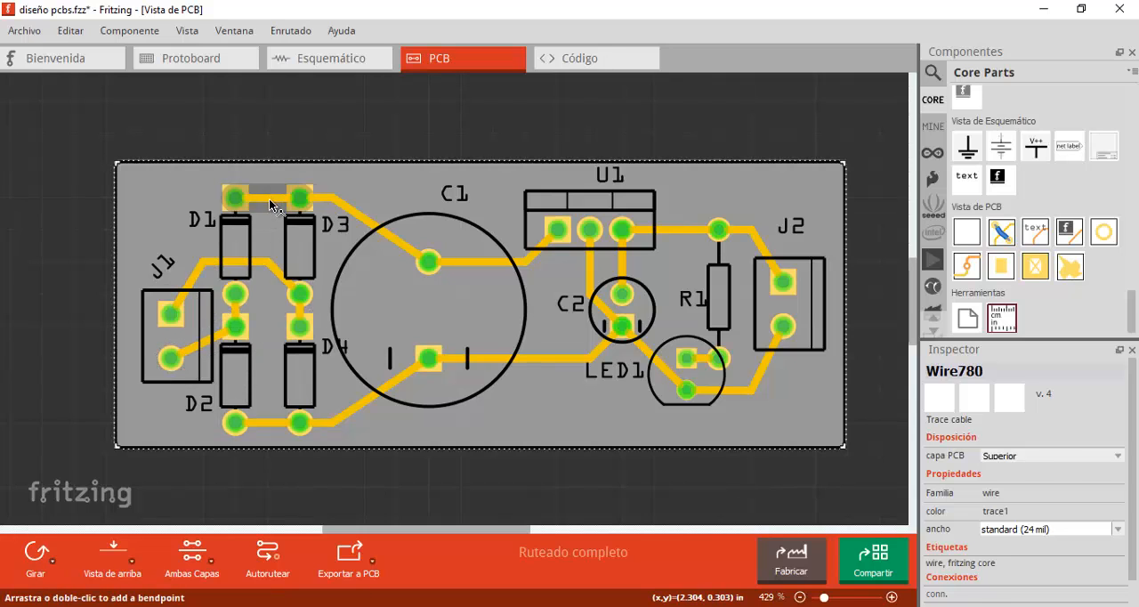
pyautogui.click(372, 225)
pyautogui.click(354, 220)
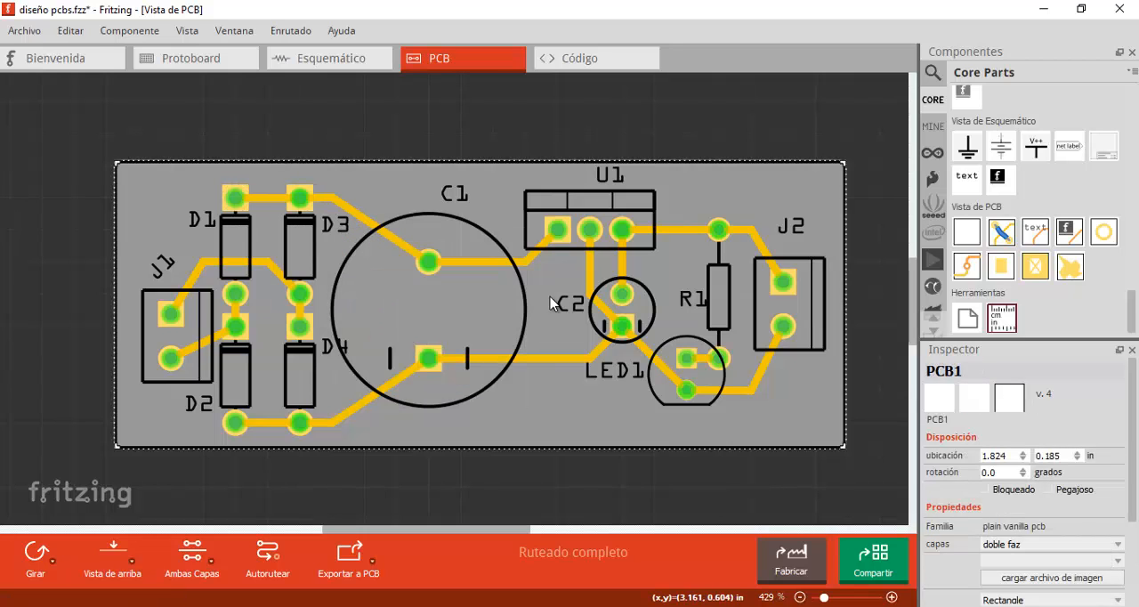
# - Set the width of the trace from C1's upper pad to U1's first pin to grueso (32 mil), and select the D3–C1 trace
pyautogui.click(520, 261)
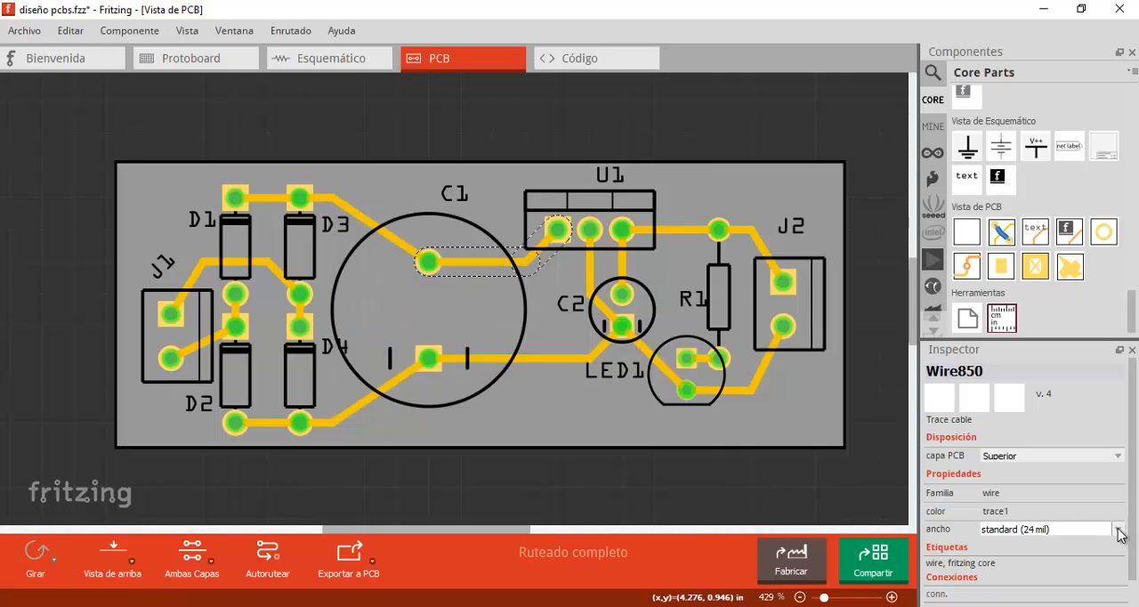
pyautogui.click(1119, 531)
pyautogui.click(1014, 583)
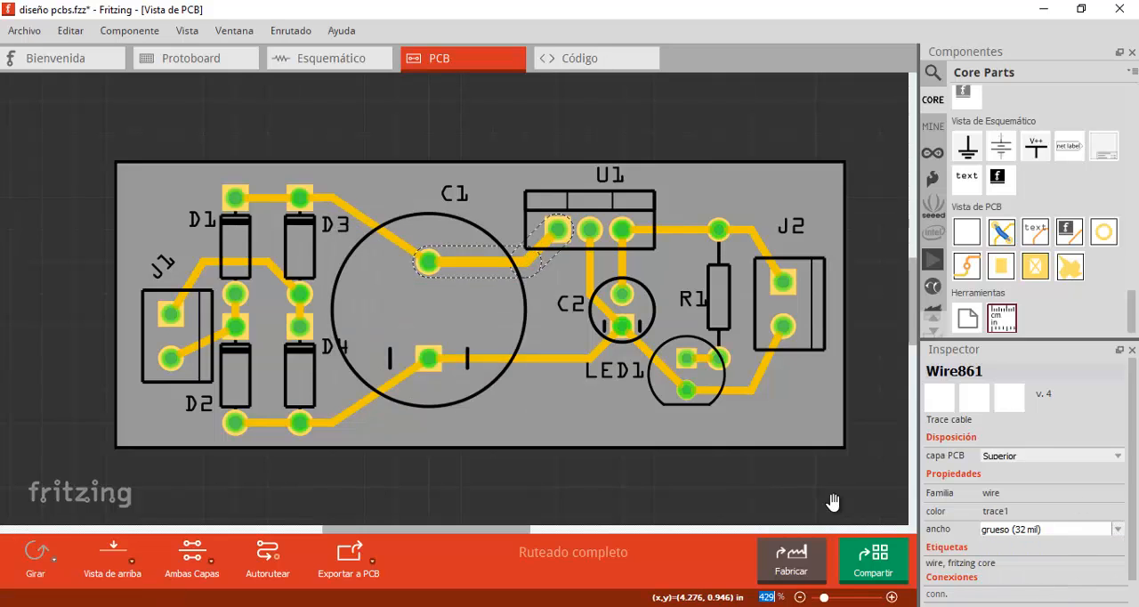
pyautogui.click(406, 253)
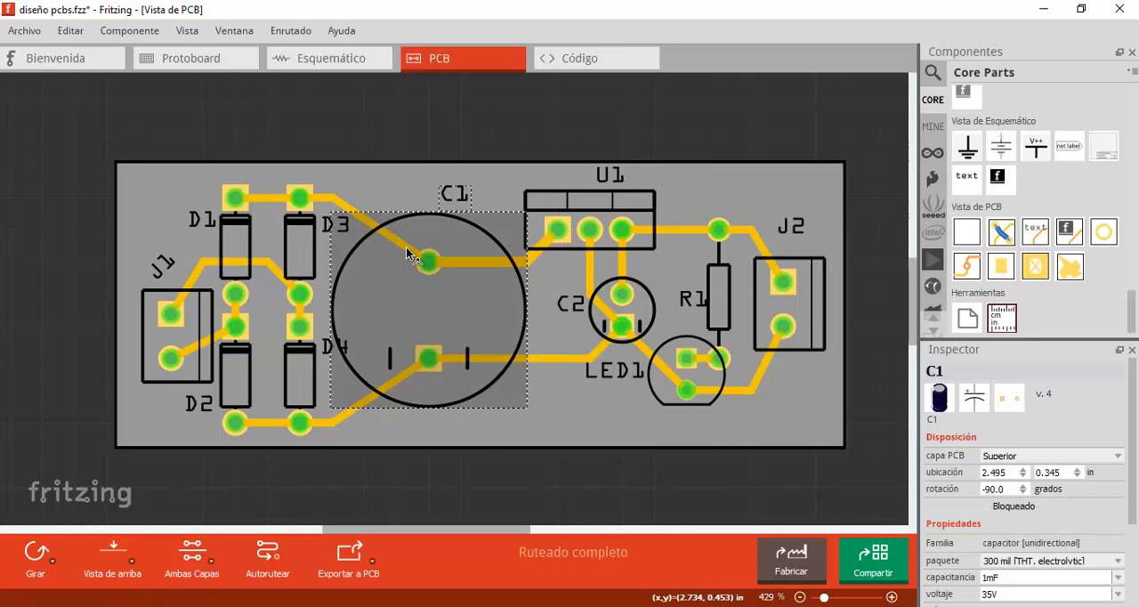
pyautogui.click(391, 236)
pyautogui.click(348, 210)
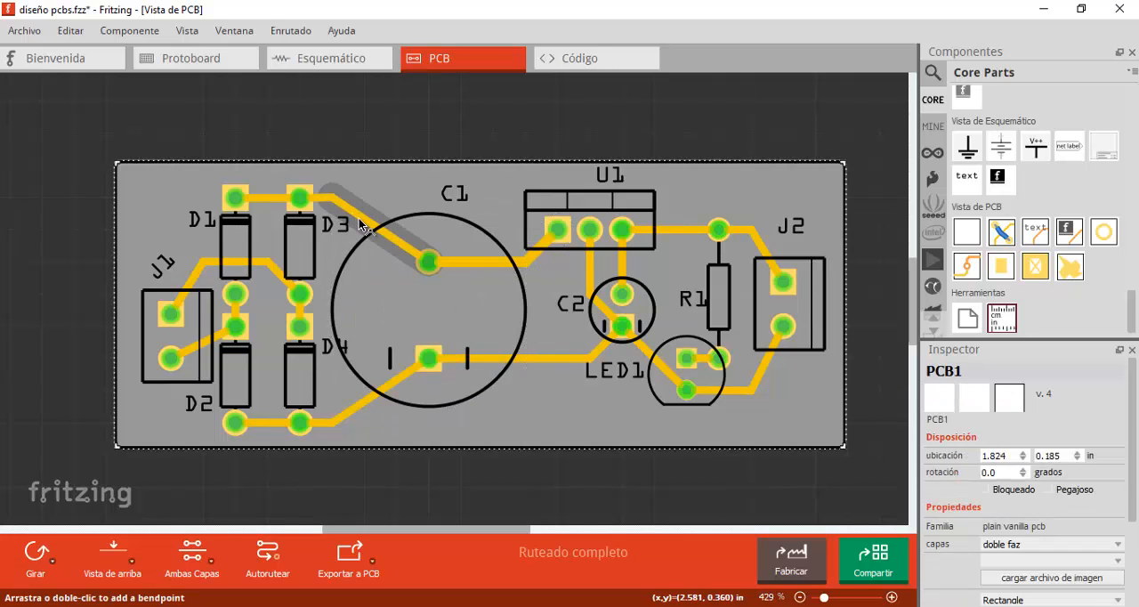
pyautogui.click(360, 224)
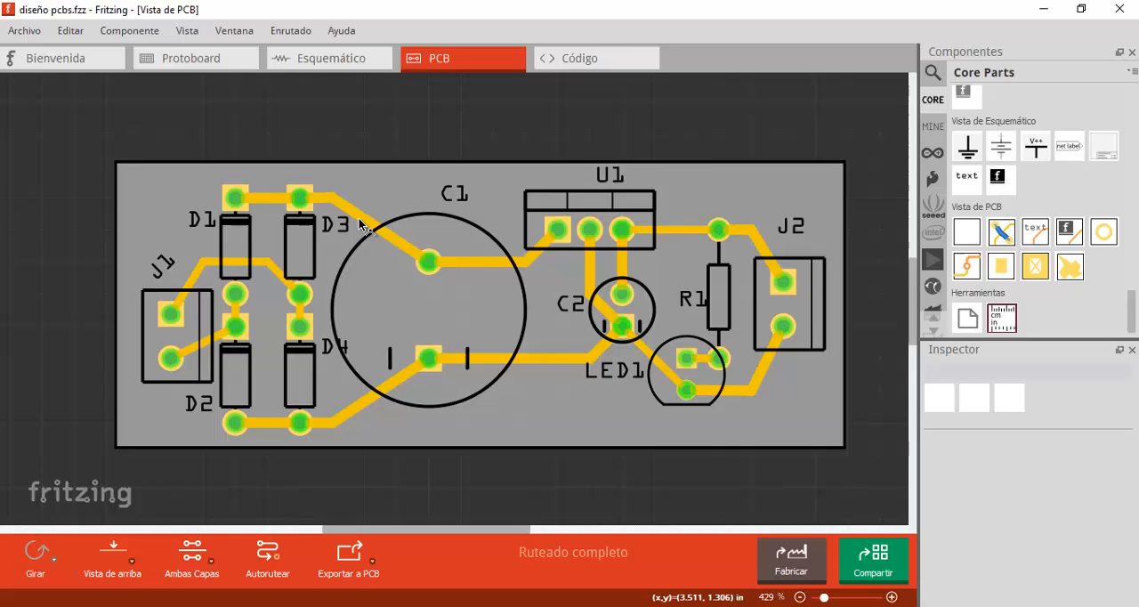
# - Look at the export formats available for the board and switch to the st1 folder in File Explorer to view the etch PDF files
pyautogui.click(372, 566)
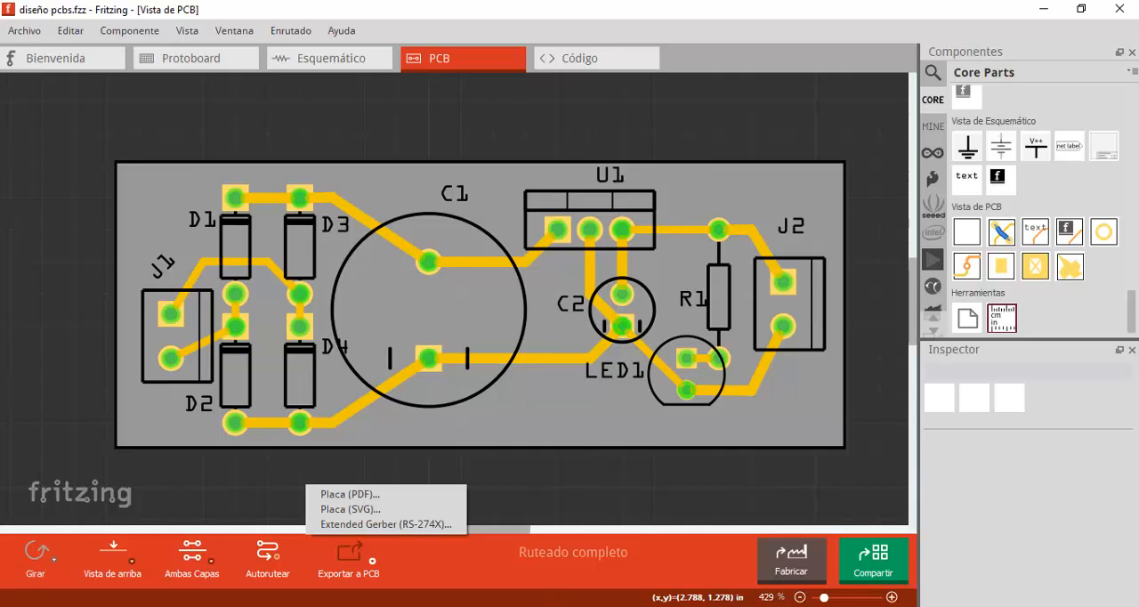
pyautogui.click(546, 547)
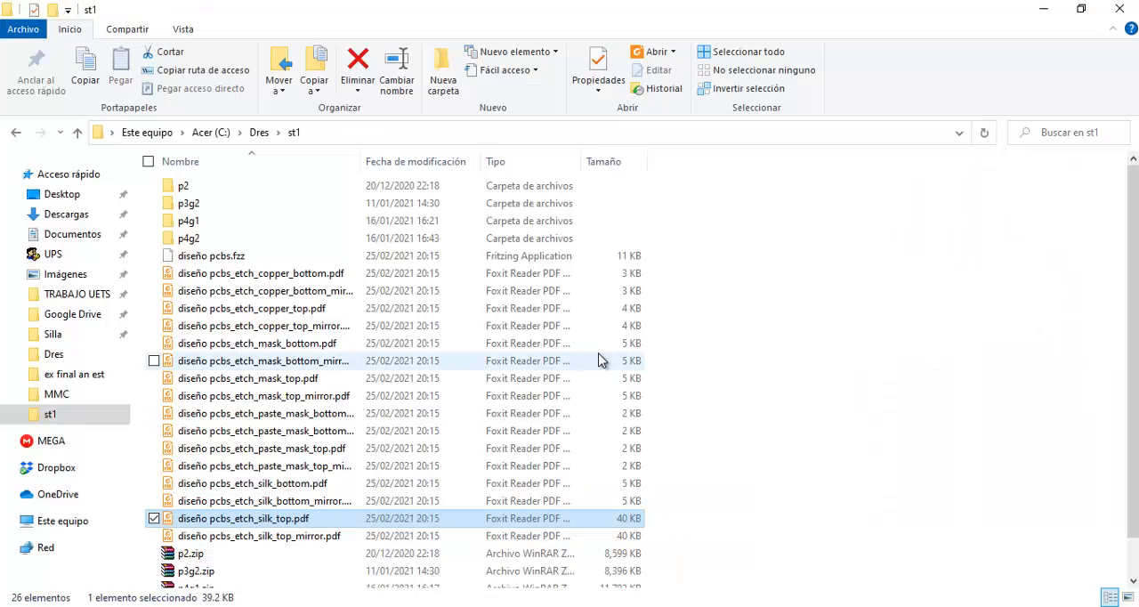
# - Highlight all the etch PDF files in the st1 folder, and point out the copper bottom and copper top files with their mirror versions
pyautogui.moveTo(678, 274); pyautogui.dragTo(404, 537)
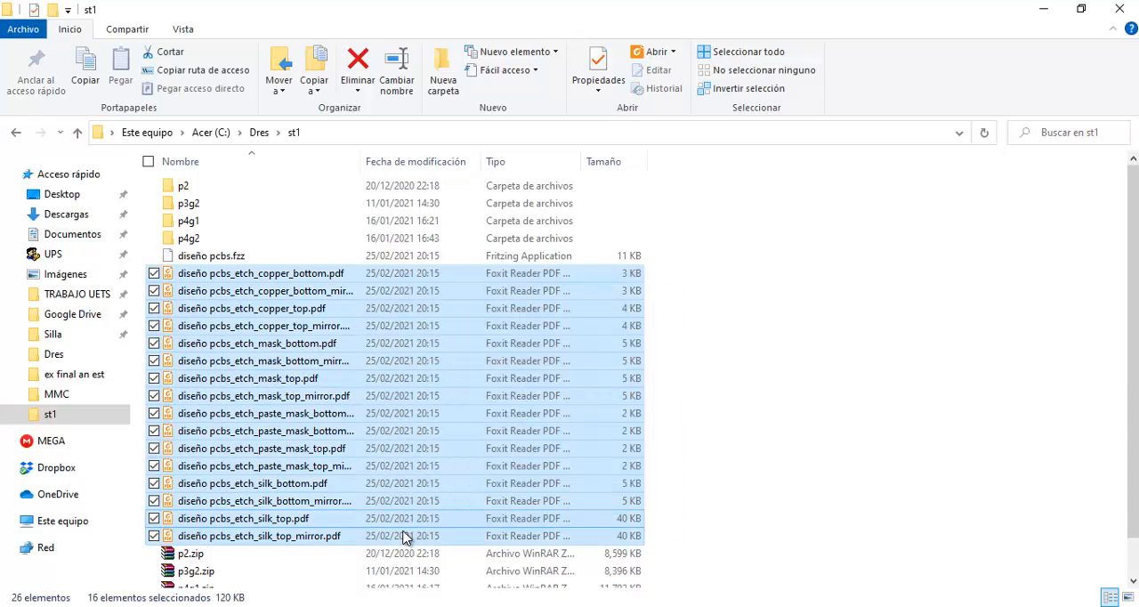
pyautogui.click(748, 432)
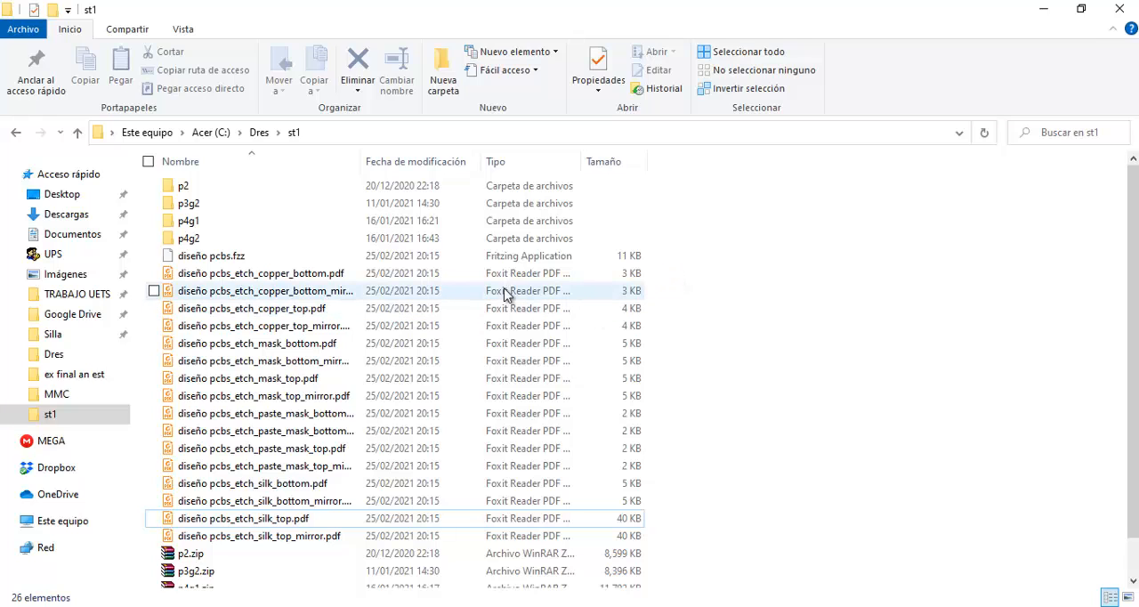
pyautogui.click(312, 277)
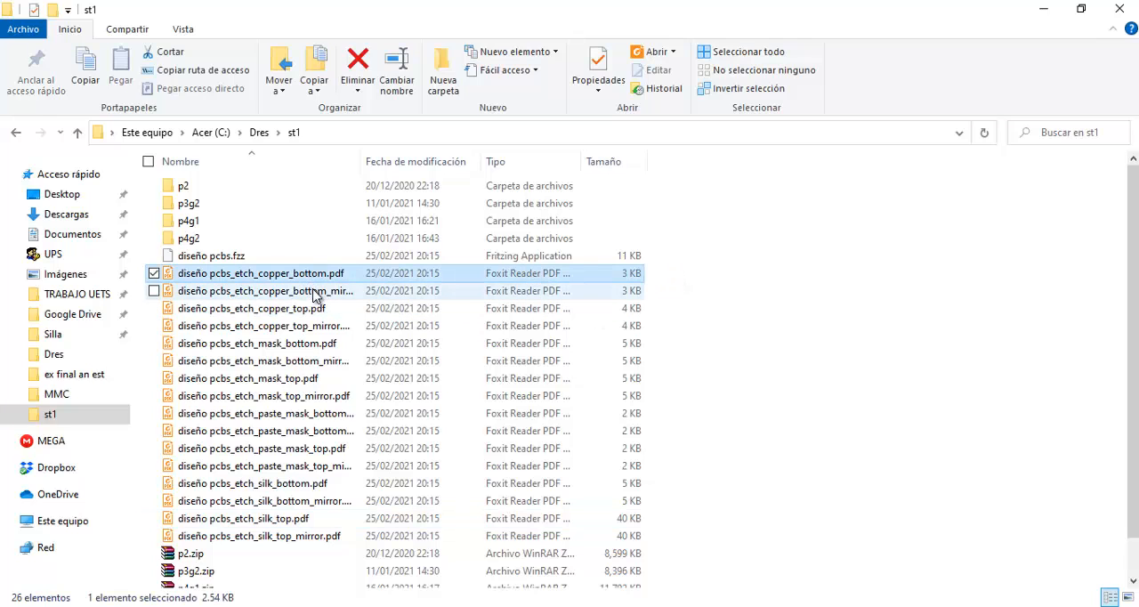
pyautogui.click(317, 292)
pyautogui.click(314, 309)
pyautogui.click(316, 326)
pyautogui.click(317, 309)
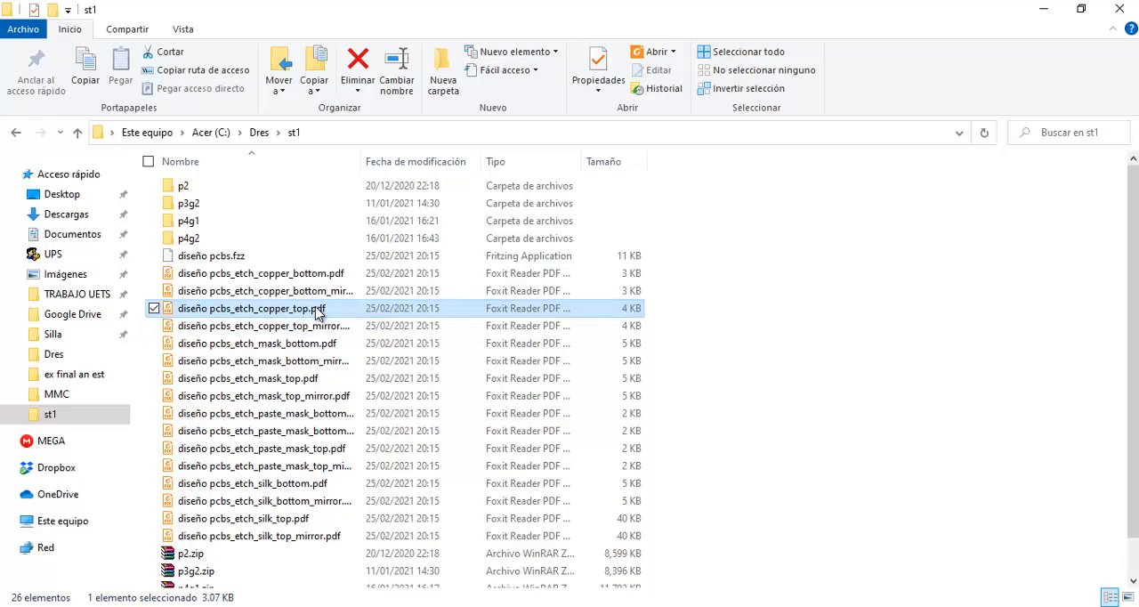
pyautogui.click(313, 330)
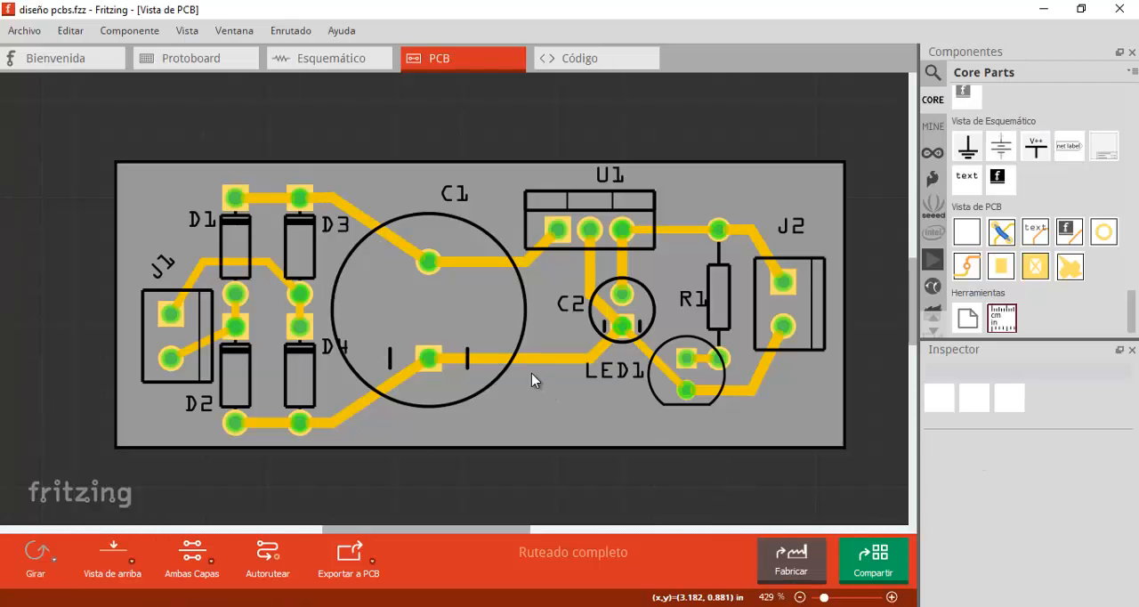
# - Select the C1–C2 trace in Fritzing, and open diseño pcbs_etch_copper_top.pdf from the st1 folder to examine its traces
pyautogui.click(544, 364)
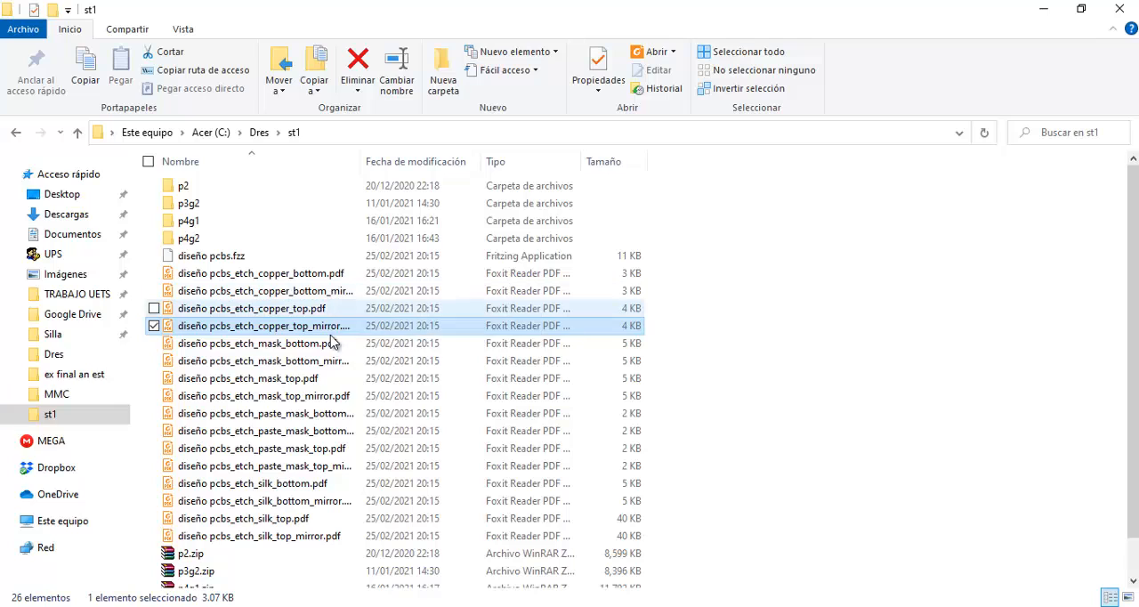
pyautogui.click(321, 310)
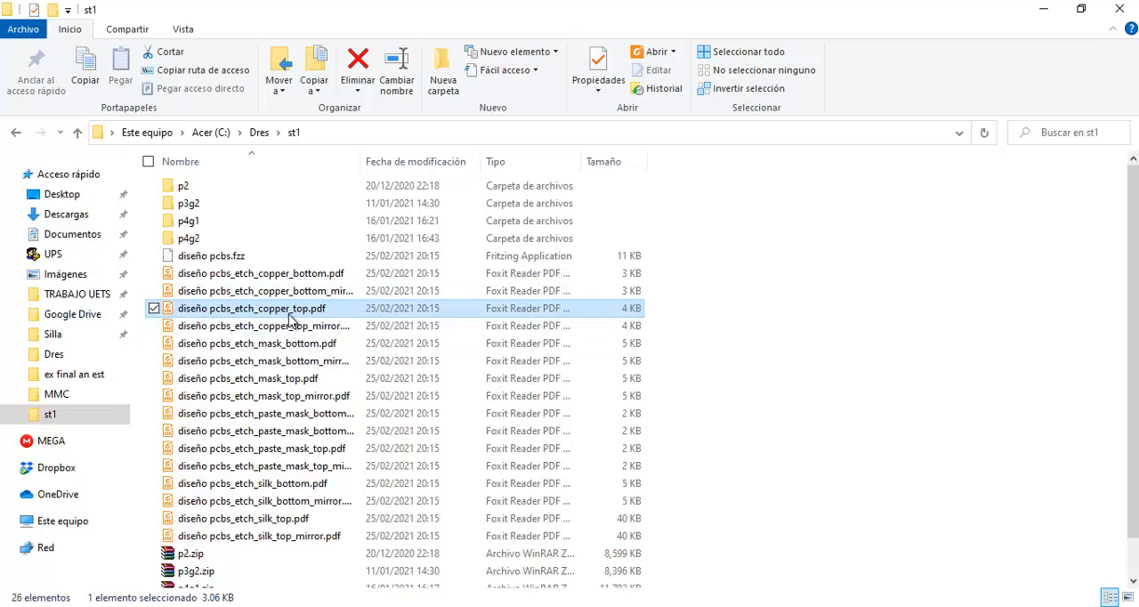
pyautogui.doubleClick(352, 307)
pyautogui.scroll(2, 714, 294)
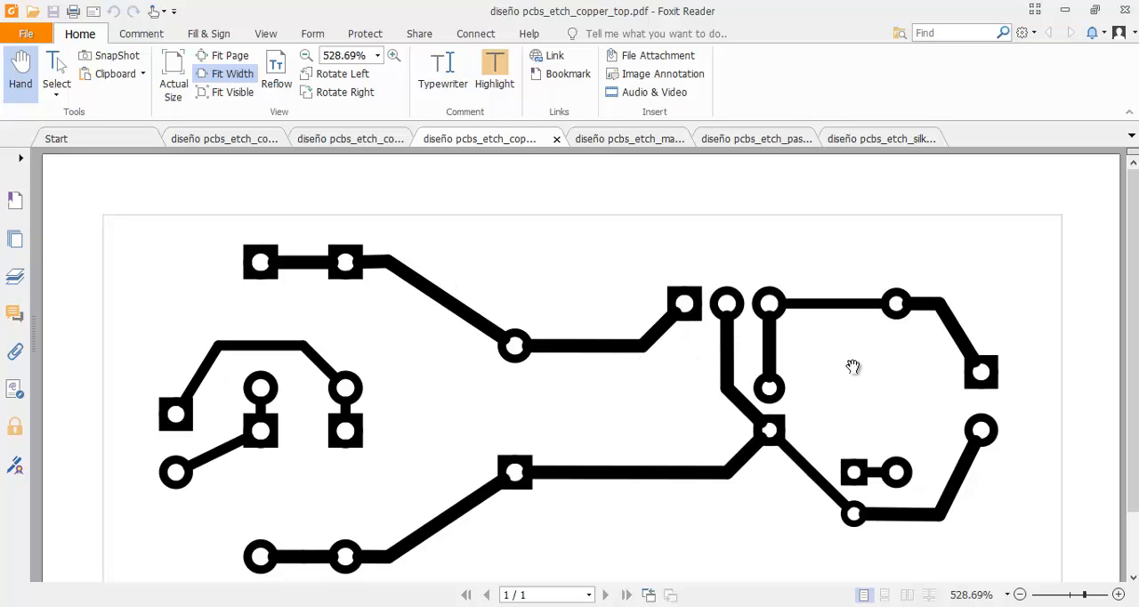
pyautogui.scroll(-2, 827, 356)
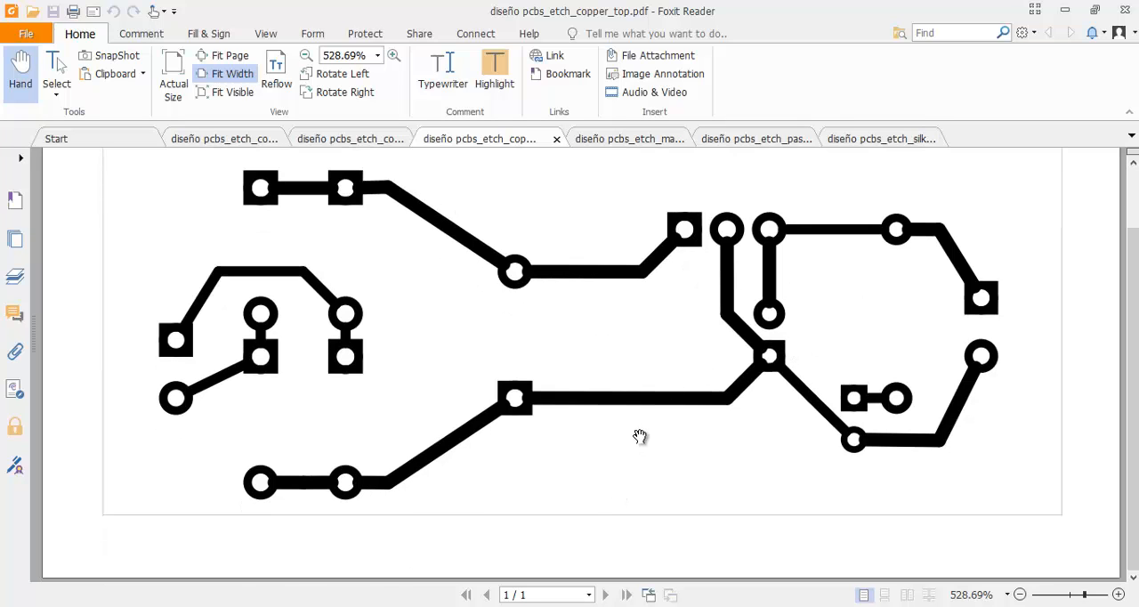
pyautogui.scroll(1, 637, 430)
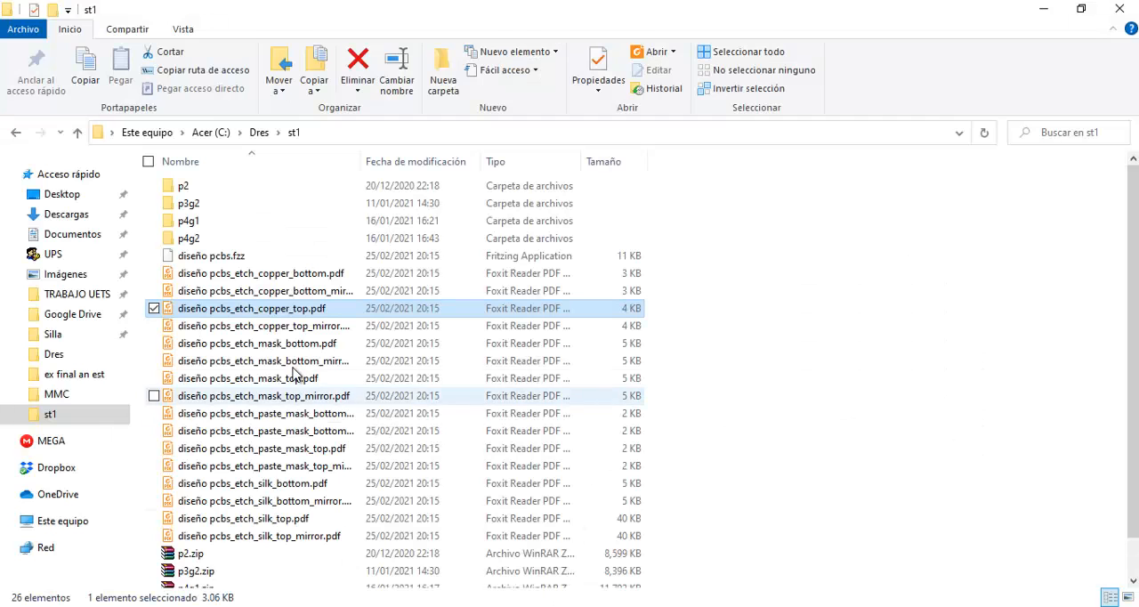
# - Open diseño pcbs_etch_copper_top_mirror.pdf from the st1 folder and place it directly after the copper top document
pyautogui.click(302, 313)
pyautogui.click(325, 327)
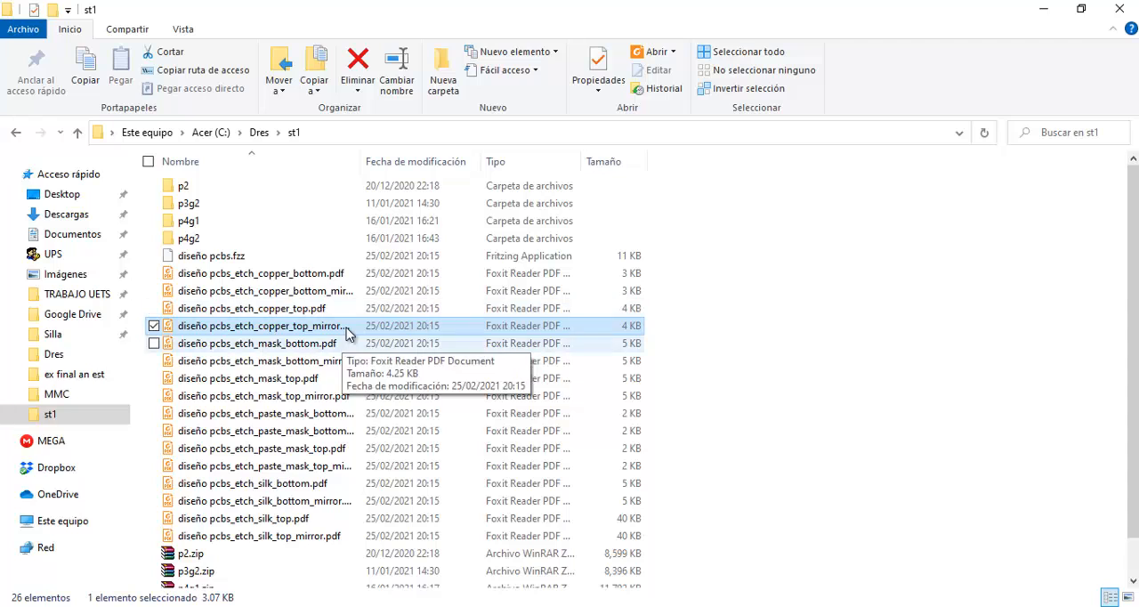
pyautogui.doubleClick(346, 326)
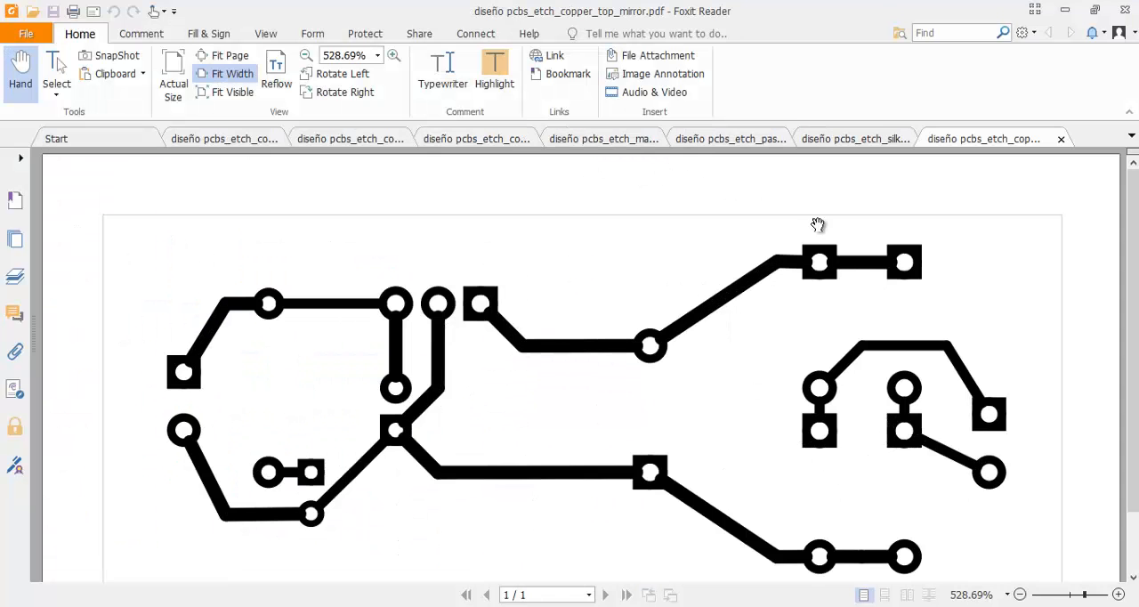
pyautogui.click(498, 145)
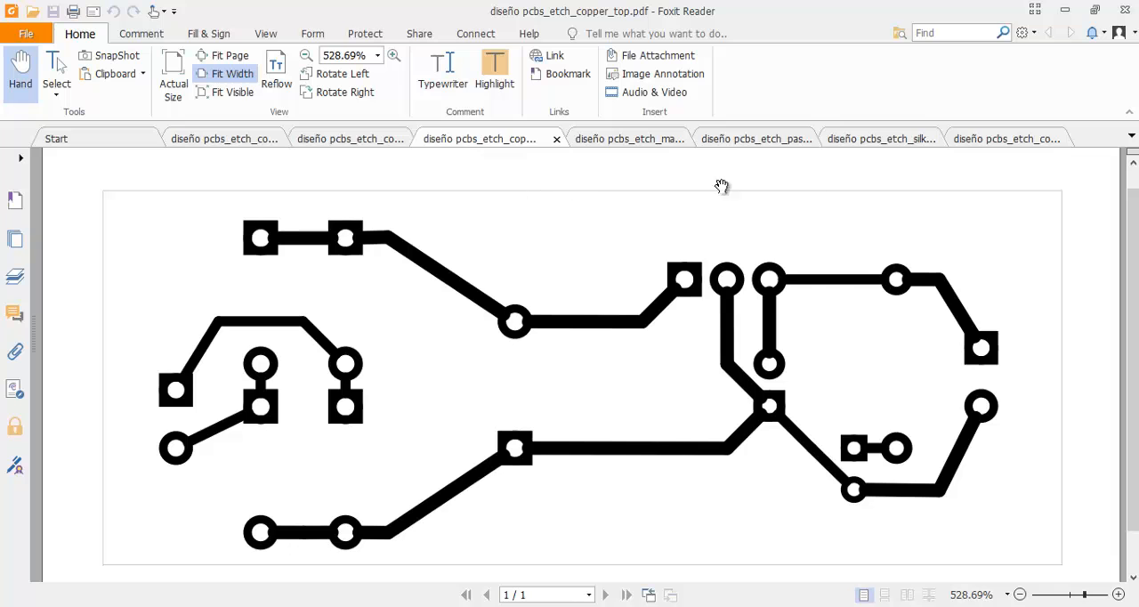
pyautogui.moveTo(979, 142); pyautogui.dragTo(632, 149)
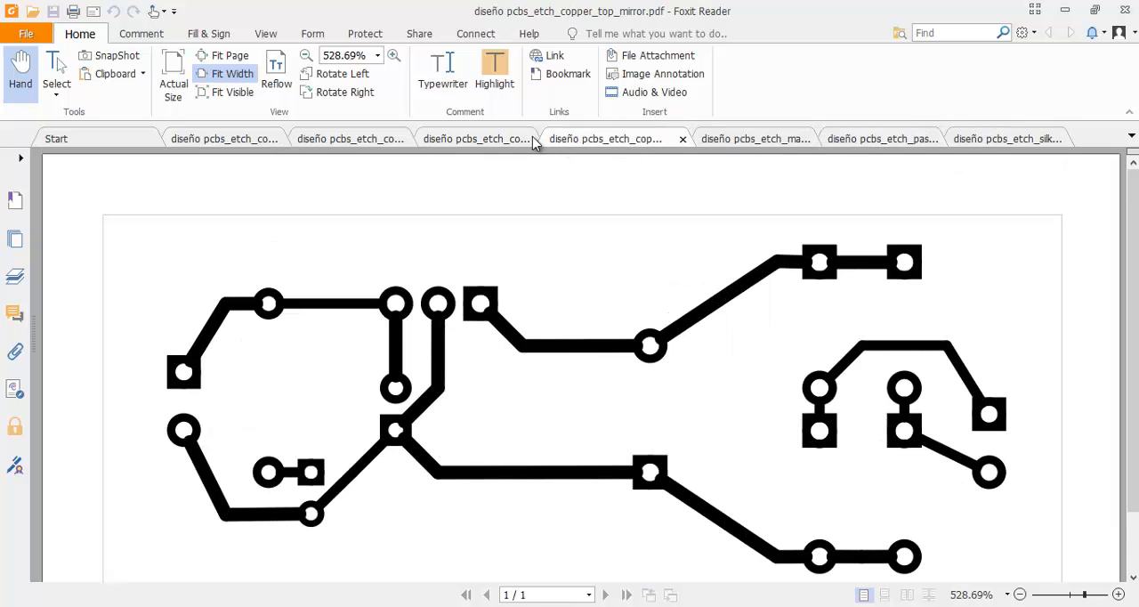
# - Compare the trace layout of the copper top PDF with its mirrored version
pyautogui.click(514, 138)
pyautogui.click(608, 138)
pyautogui.click(498, 144)
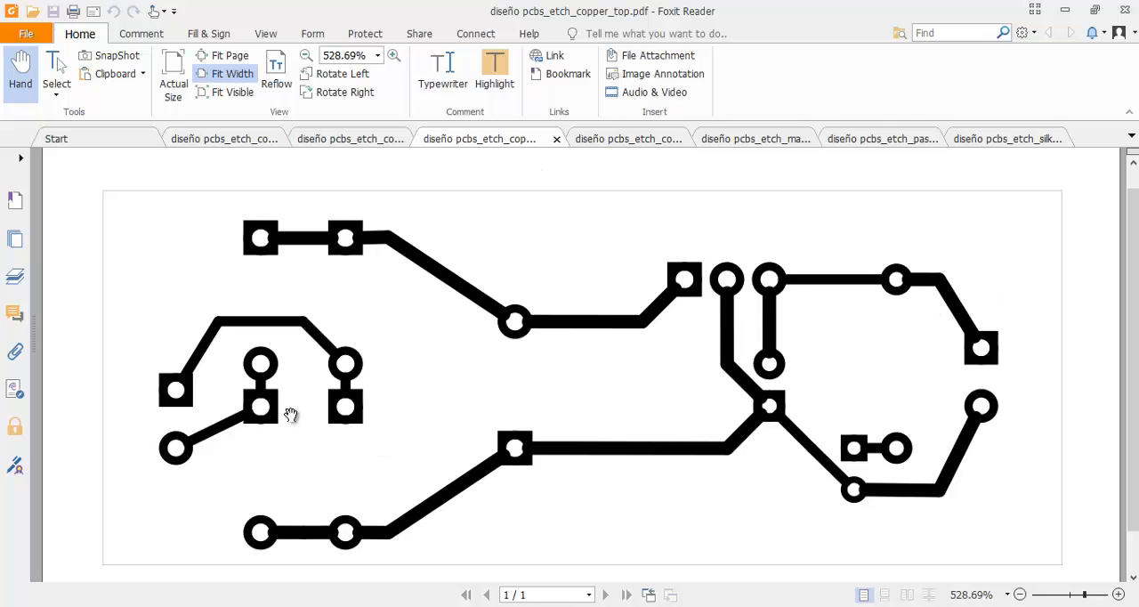
pyautogui.click(628, 142)
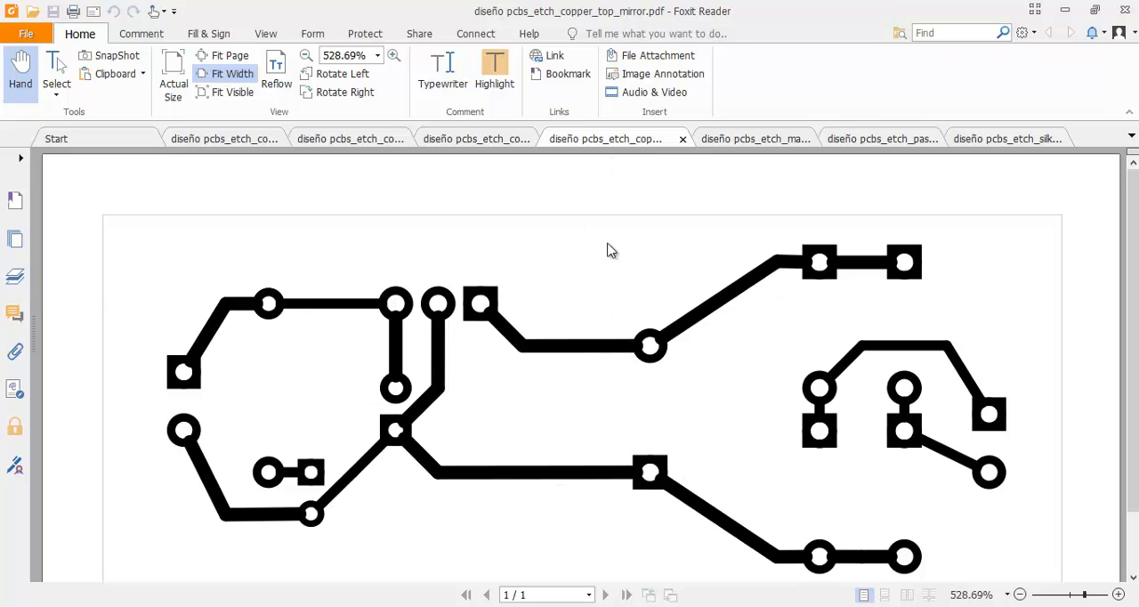
# - Open diseño pcbs_etch_silk_top_mirror.pdf from the st1 folder and compare its component outlines with the mirrored copper top
pyautogui.click(556, 606)
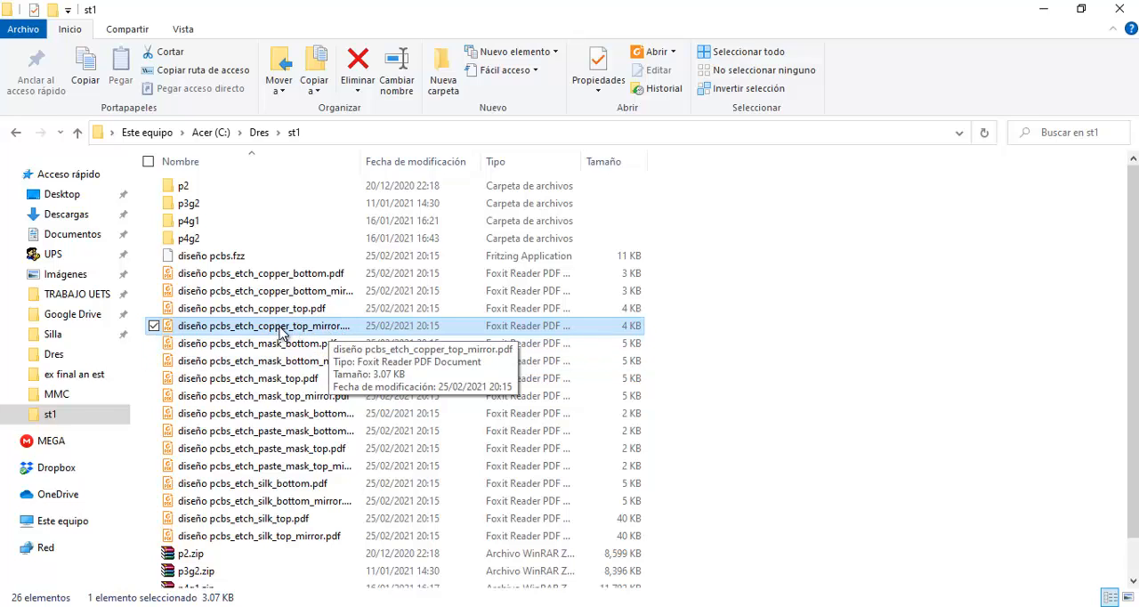
pyautogui.doubleClick(296, 536)
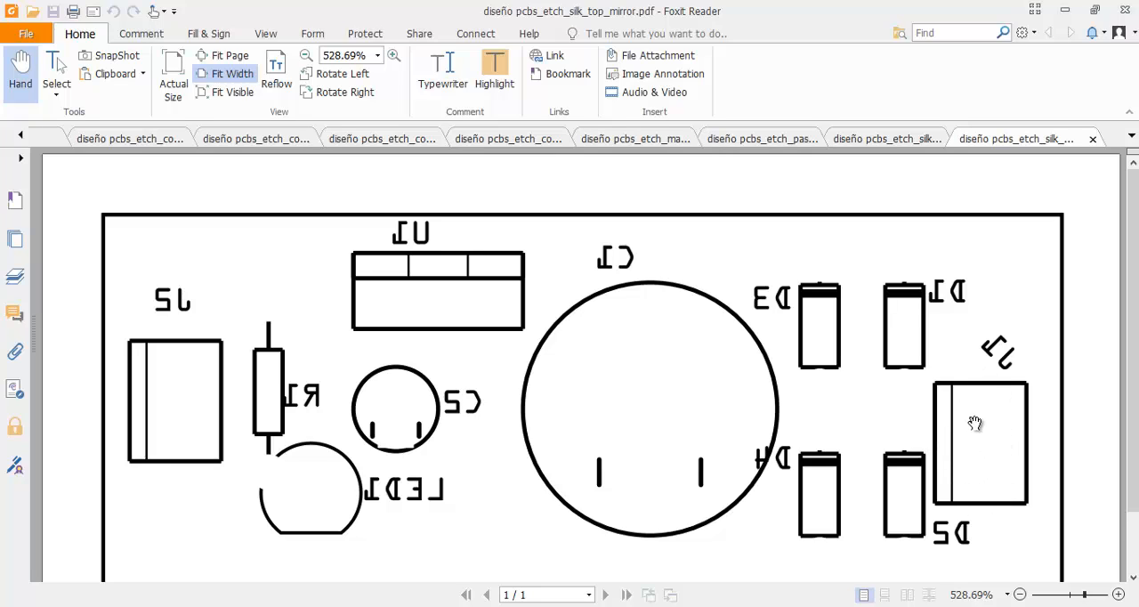
pyautogui.click(539, 142)
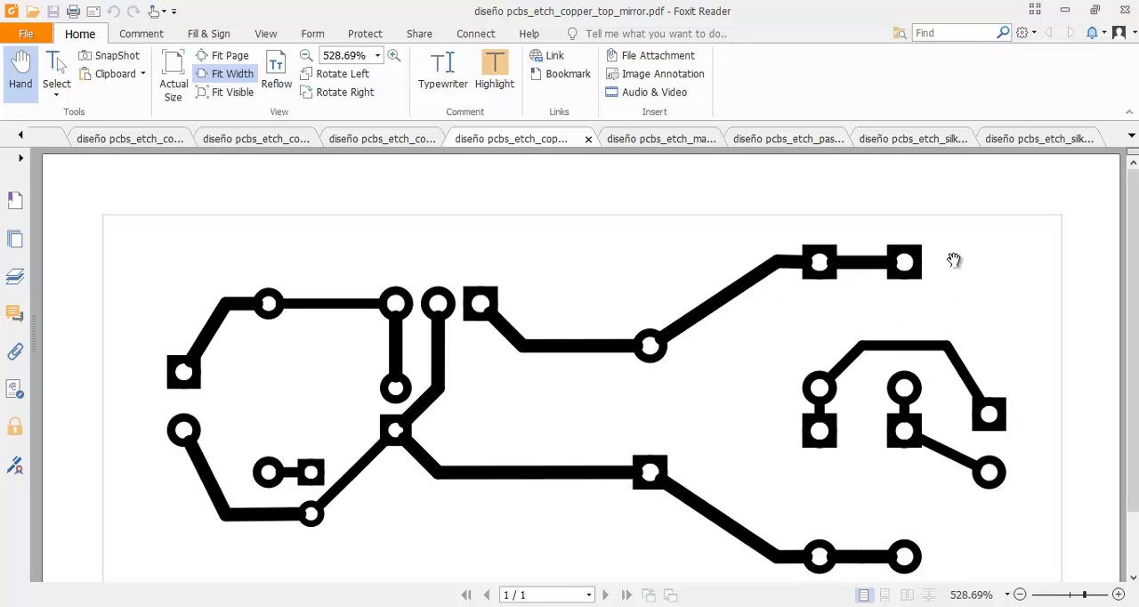
pyautogui.click(1036, 142)
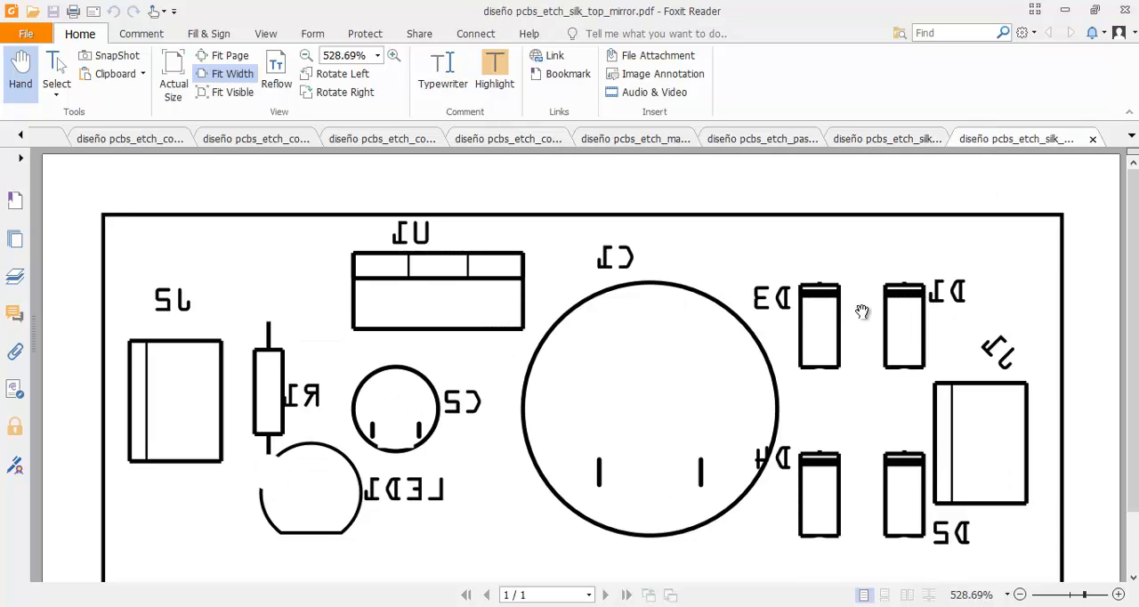
# - Close the mask bottom, paste mask top and non-mirrored silk top PDFs
pyautogui.click(598, 140)
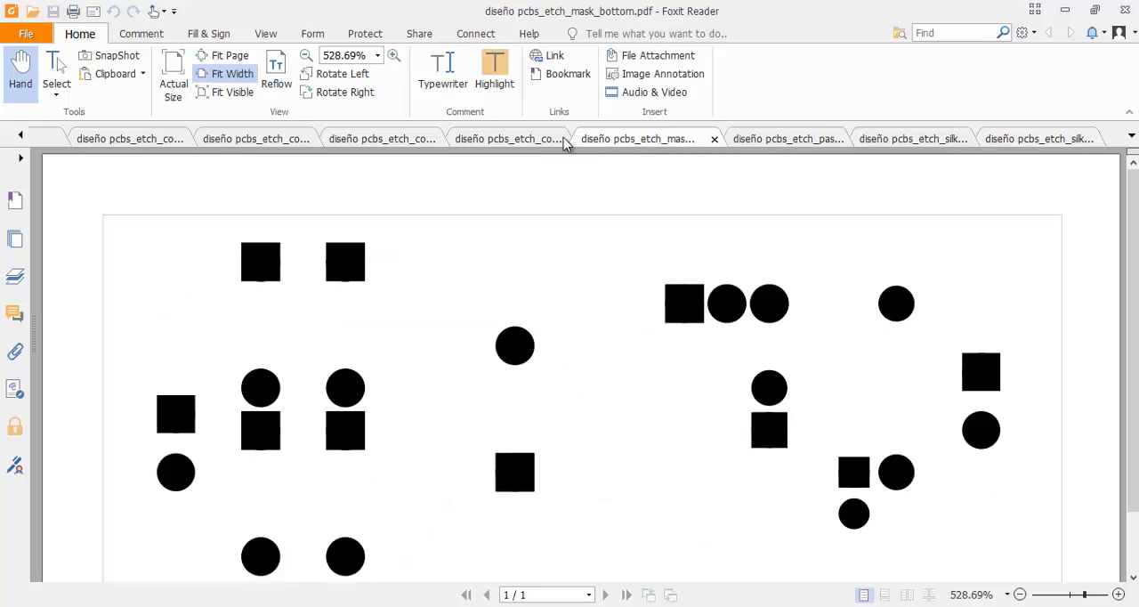
pyautogui.click(713, 139)
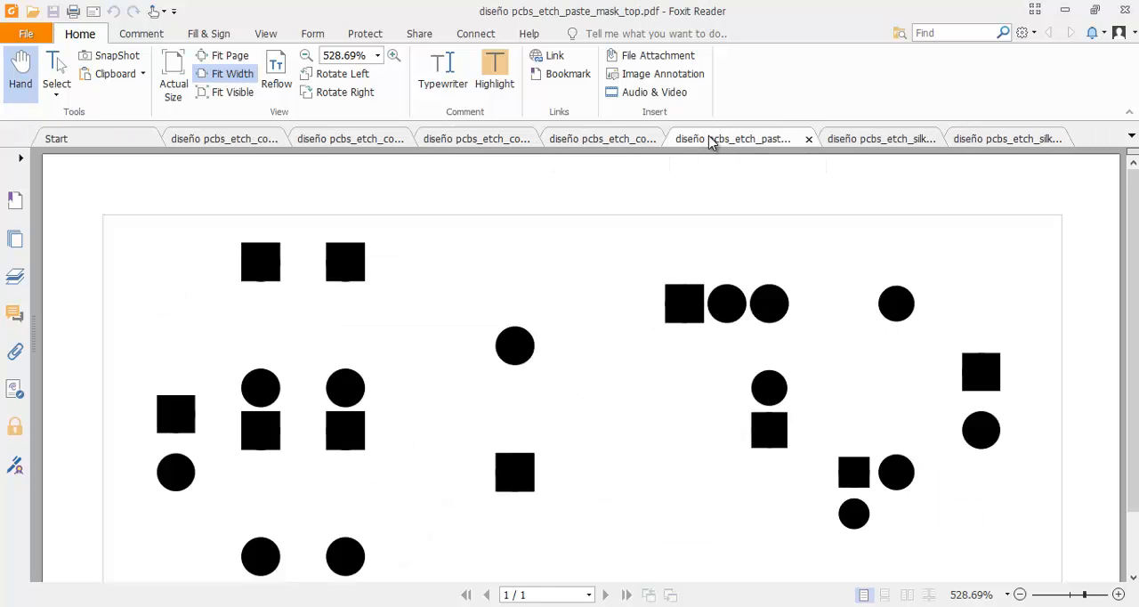
pyautogui.click(808, 140)
pyautogui.click(809, 140)
# - Review the mirrored copper top and the full mirrored silk top page, and switch back to the board in Fritzing
pyautogui.click(629, 140)
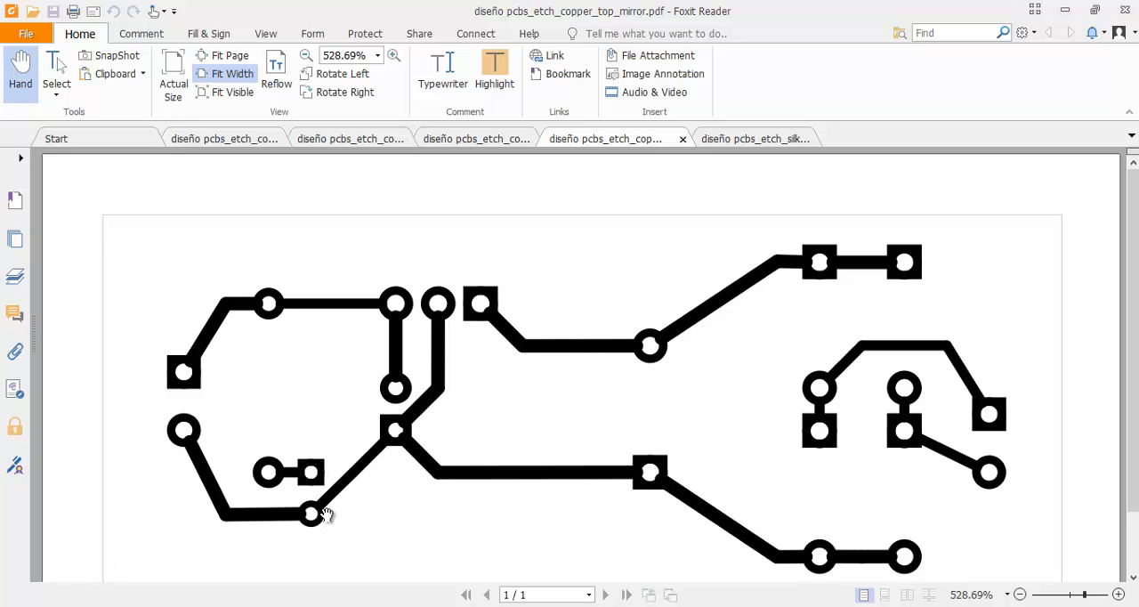
pyautogui.click(780, 138)
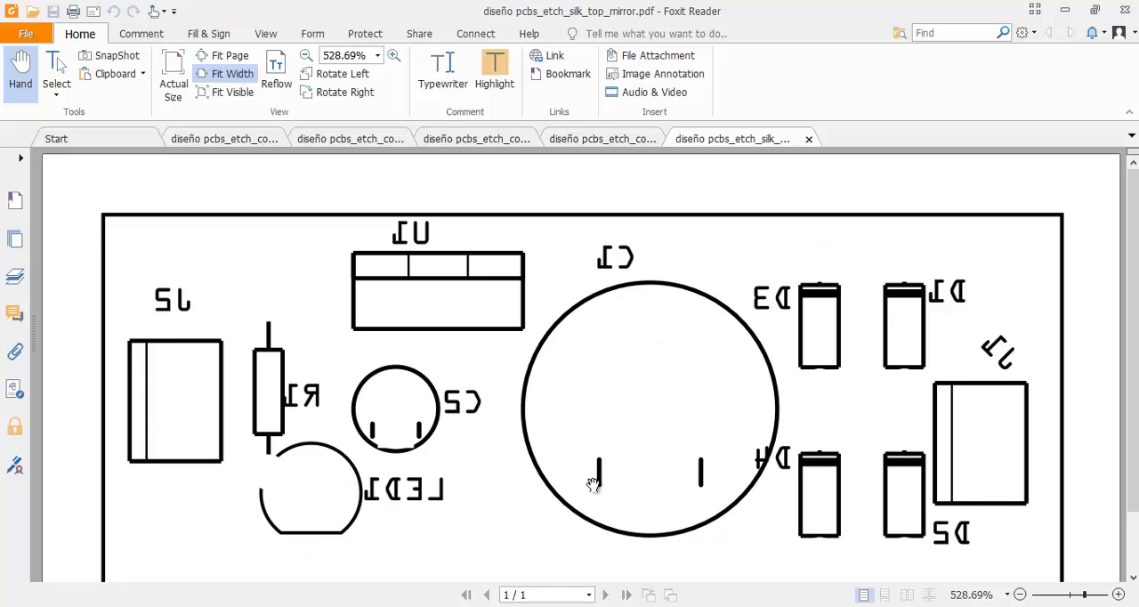
pyautogui.scroll(-1, 658, 314)
pyautogui.scroll(1, 387, 347)
pyautogui.click(733, 606)
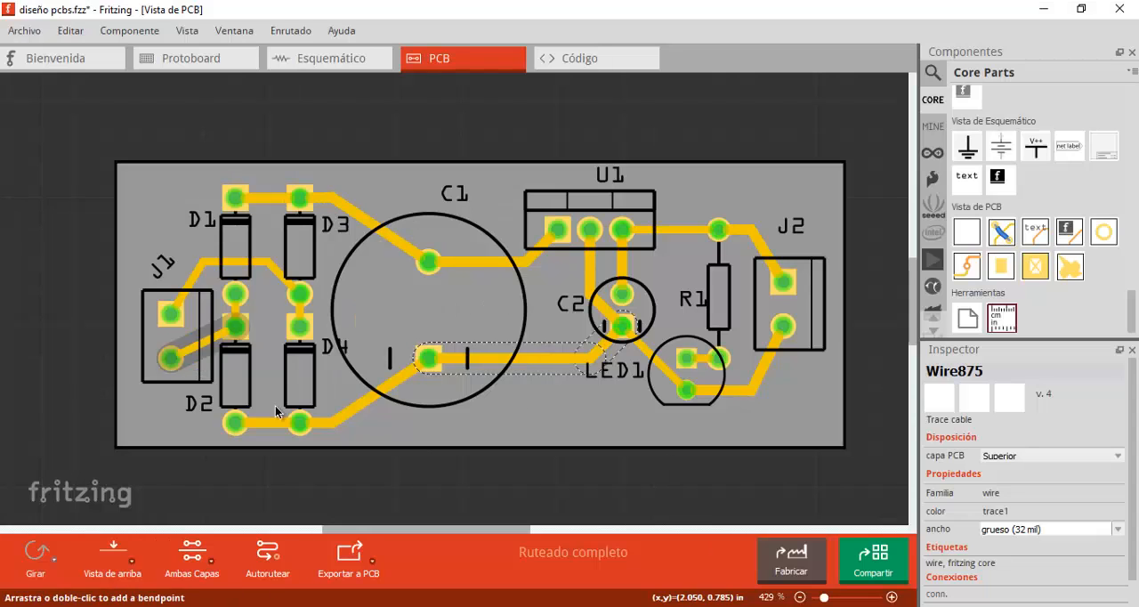